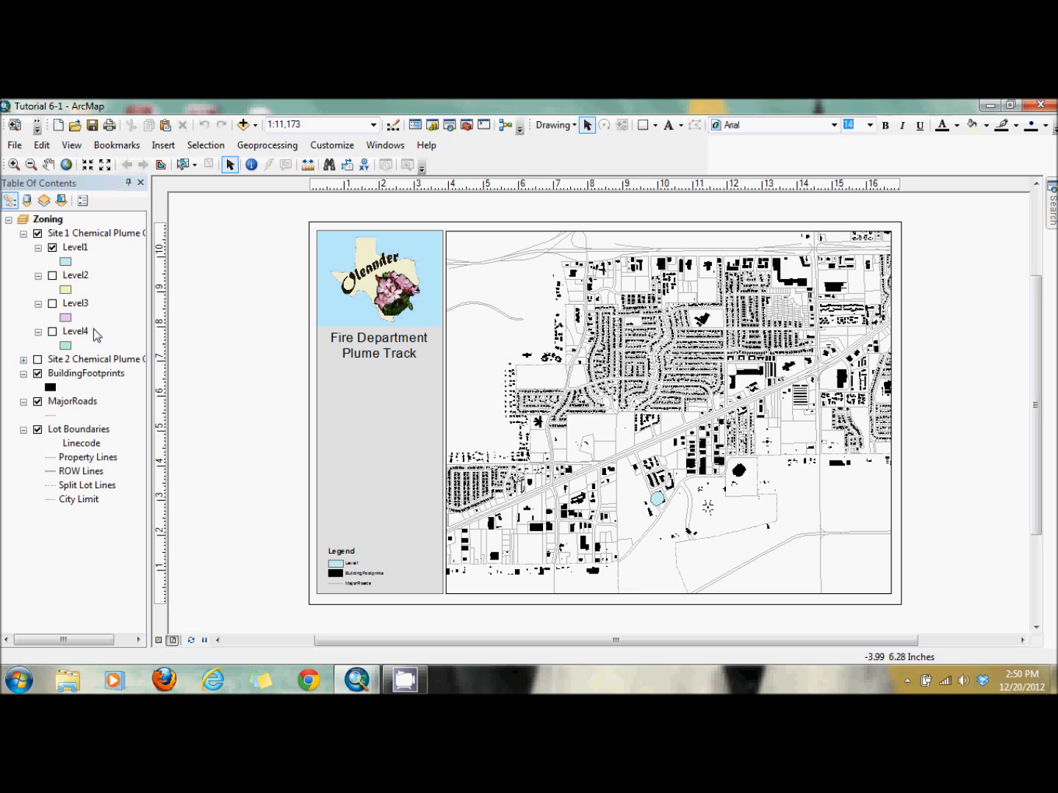
- Compare the Level4 and Level3 plumes of Site 1 on the map, and remove the Level4 layer
{"action": "left_click", "coordinate": [52, 332]}
{"action": "left_click", "coordinate": [52, 303]}
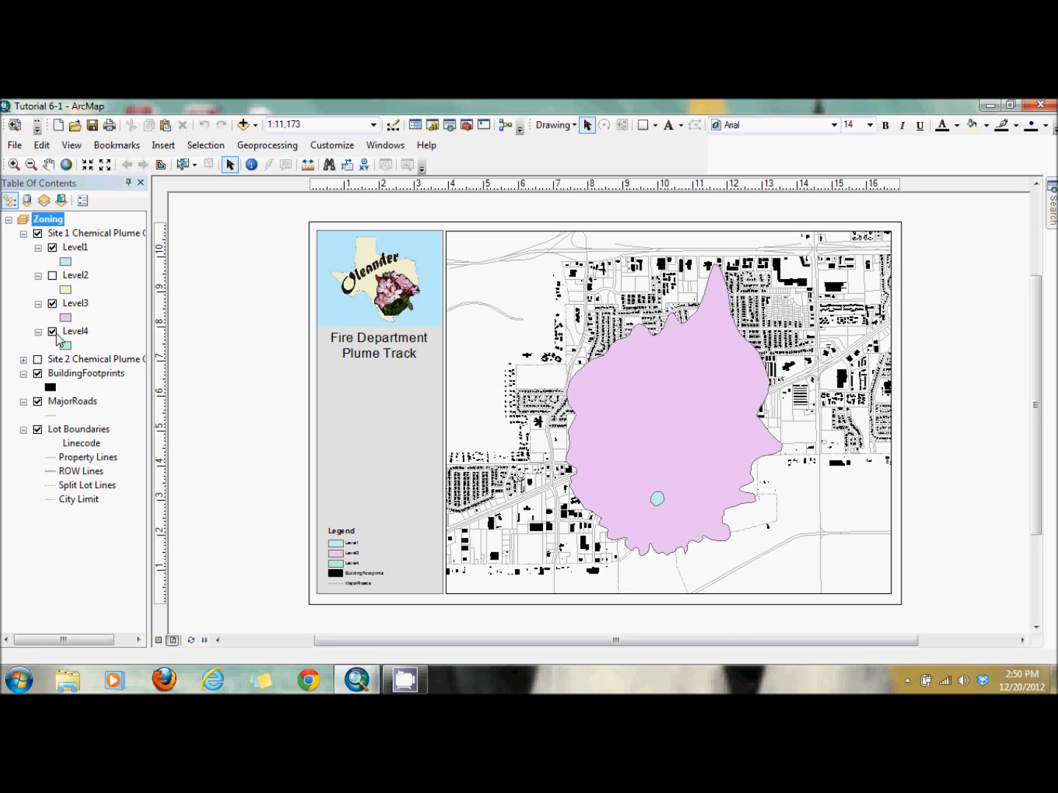
{"action": "left_click", "coordinate": [53, 304]}
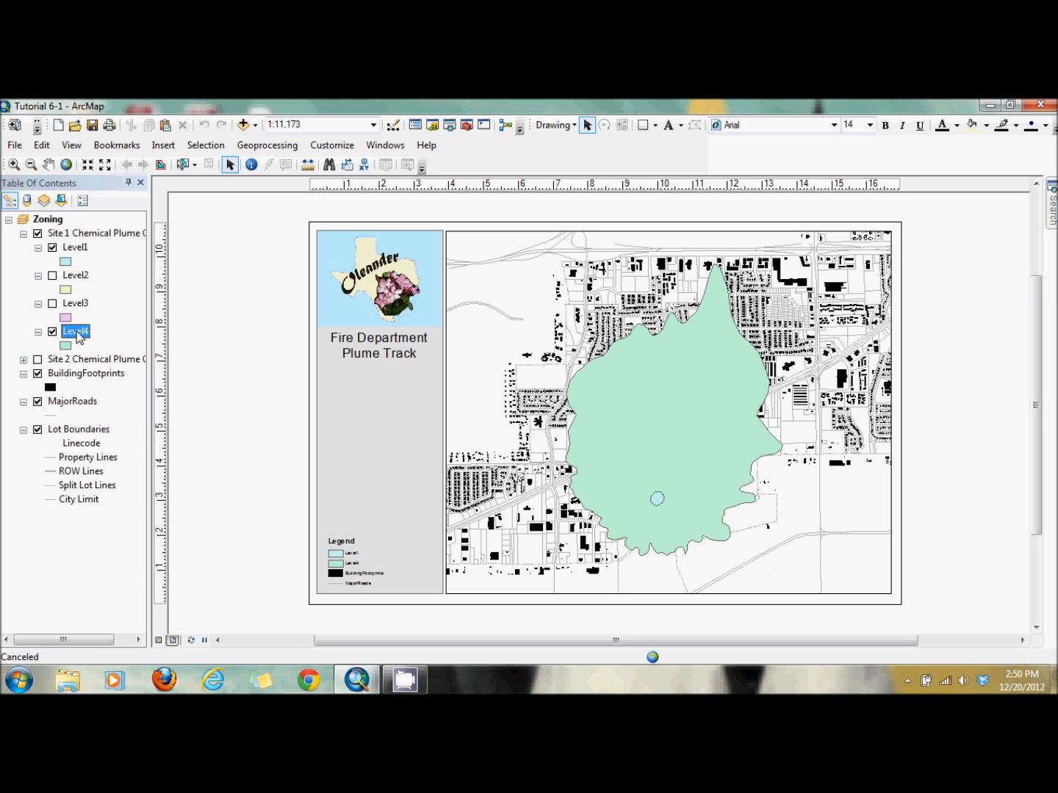
{"action": "right_click", "coordinate": [78, 333]}
{"action": "left_click", "coordinate": [117, 351]}
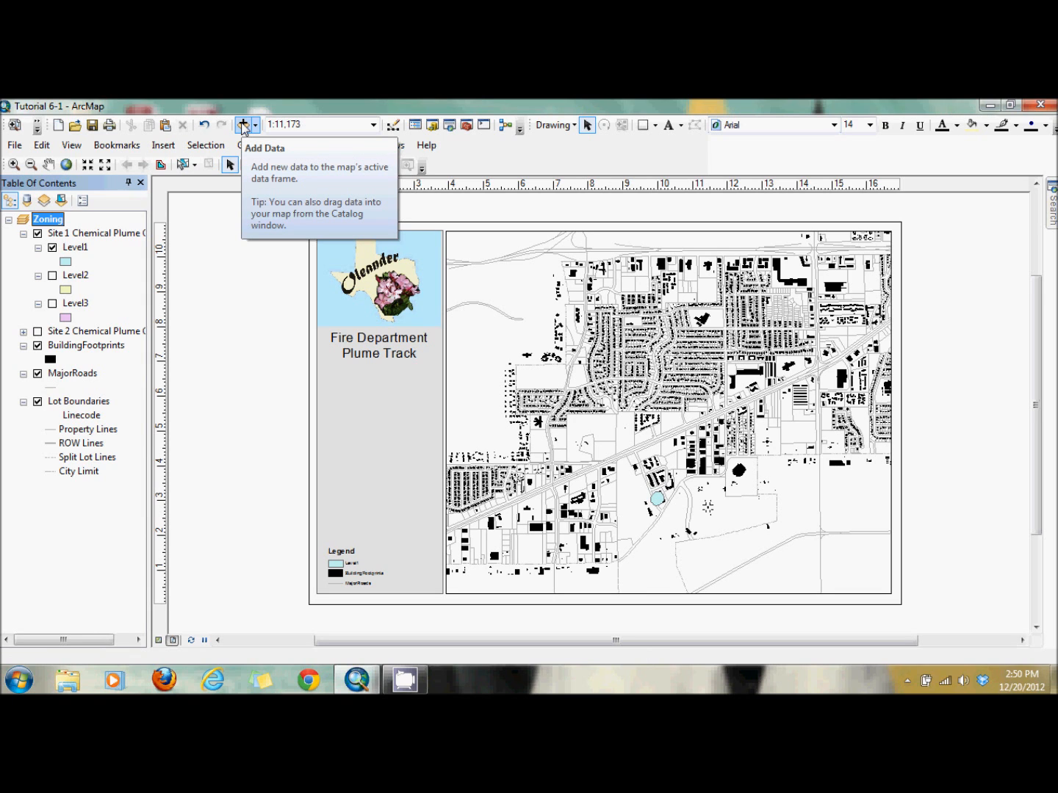
- Add the Level4 feature class to the map from the FireDepartment dataset of City Of Oleander.mdb in GIST2\Data
{"action": "left_click", "coordinate": [242, 124]}
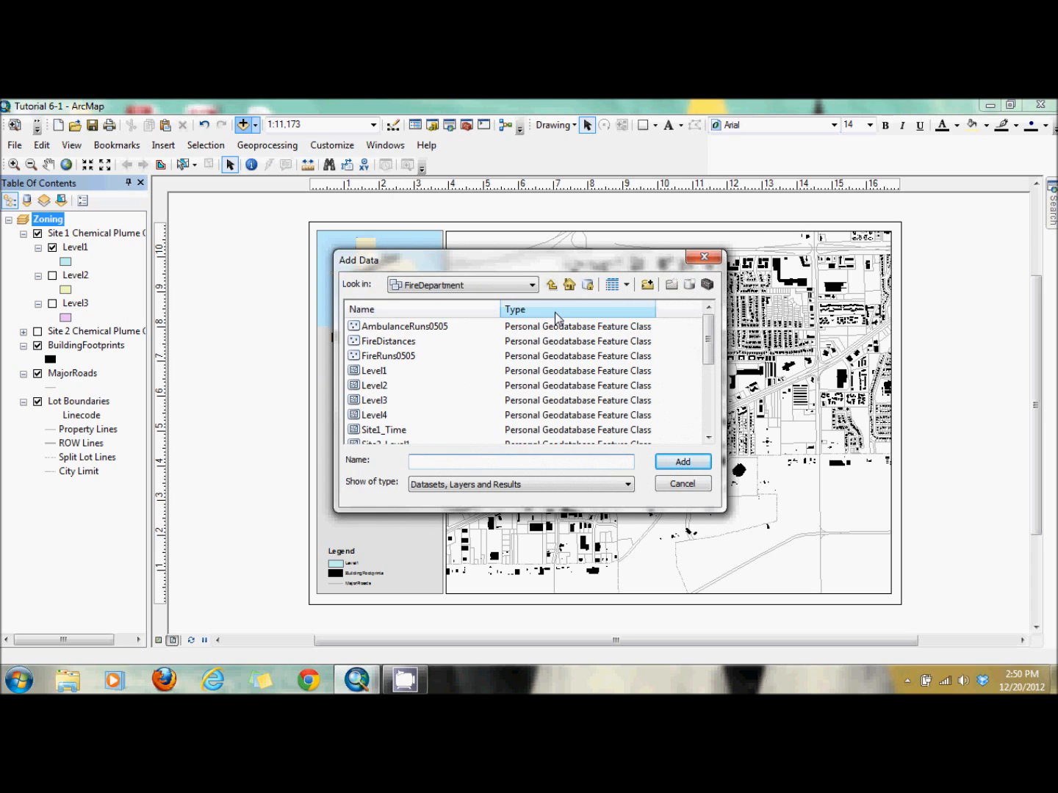
{"action": "left_click", "coordinate": [533, 286]}
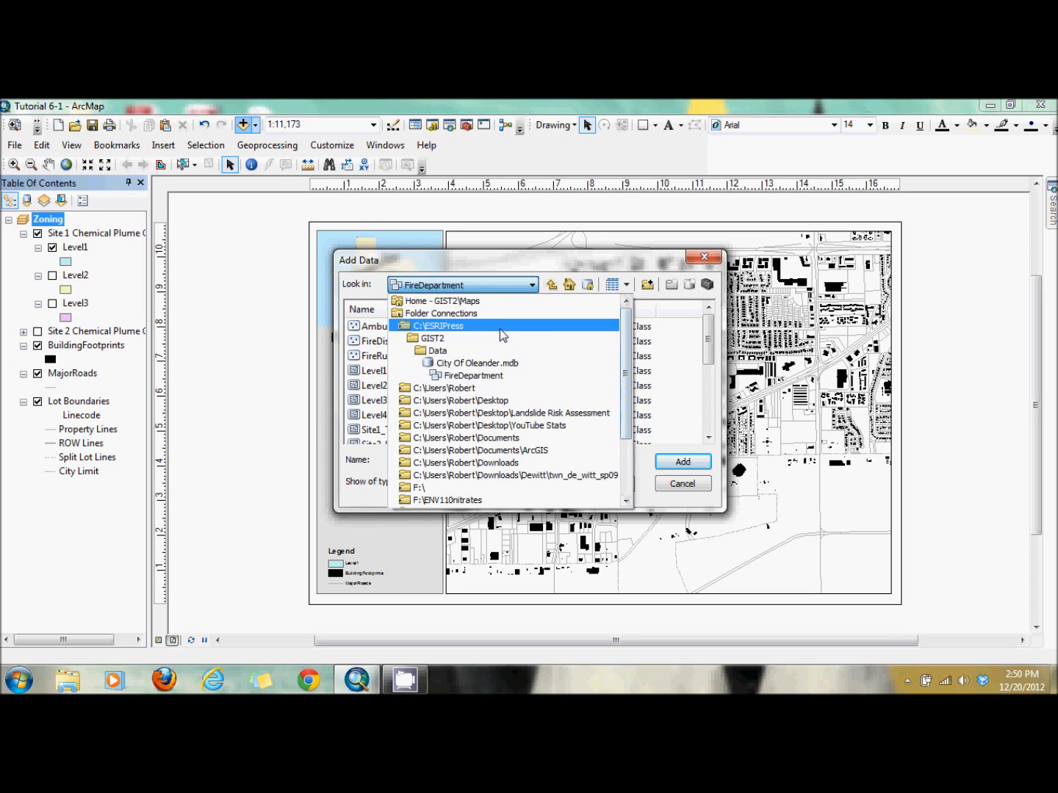
{"action": "left_click", "coordinate": [492, 328]}
{"action": "double_click", "coordinate": [374, 342]}
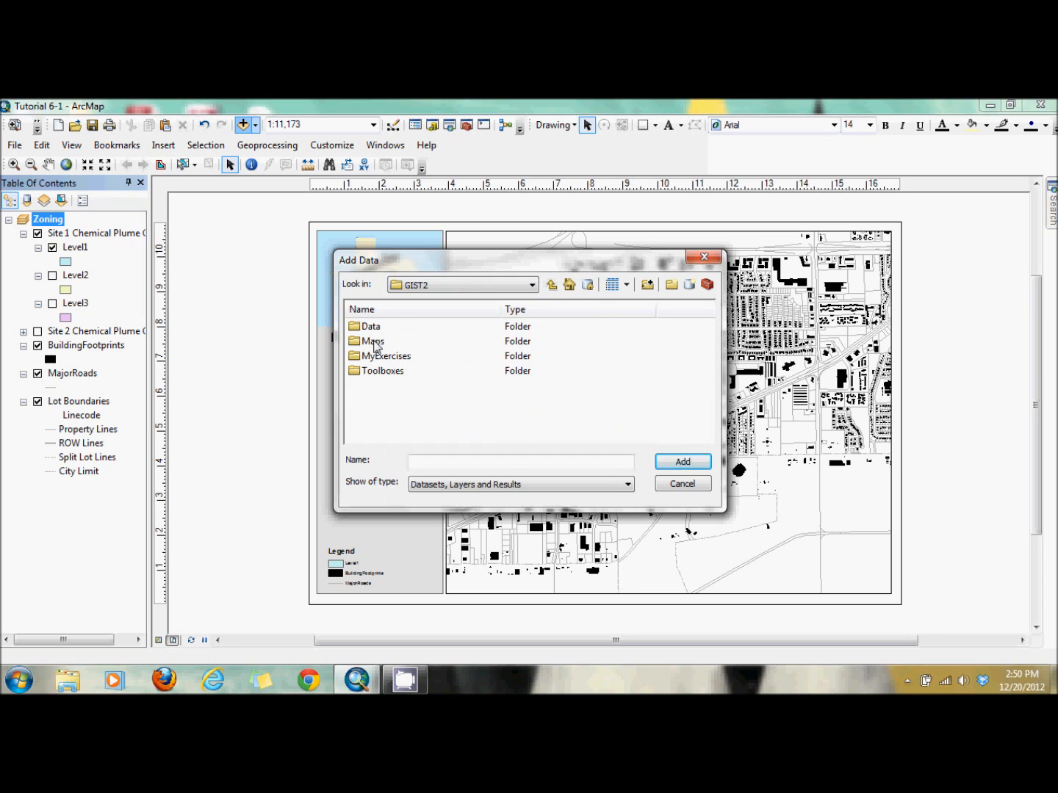
{"action": "double_click", "coordinate": [370, 326]}
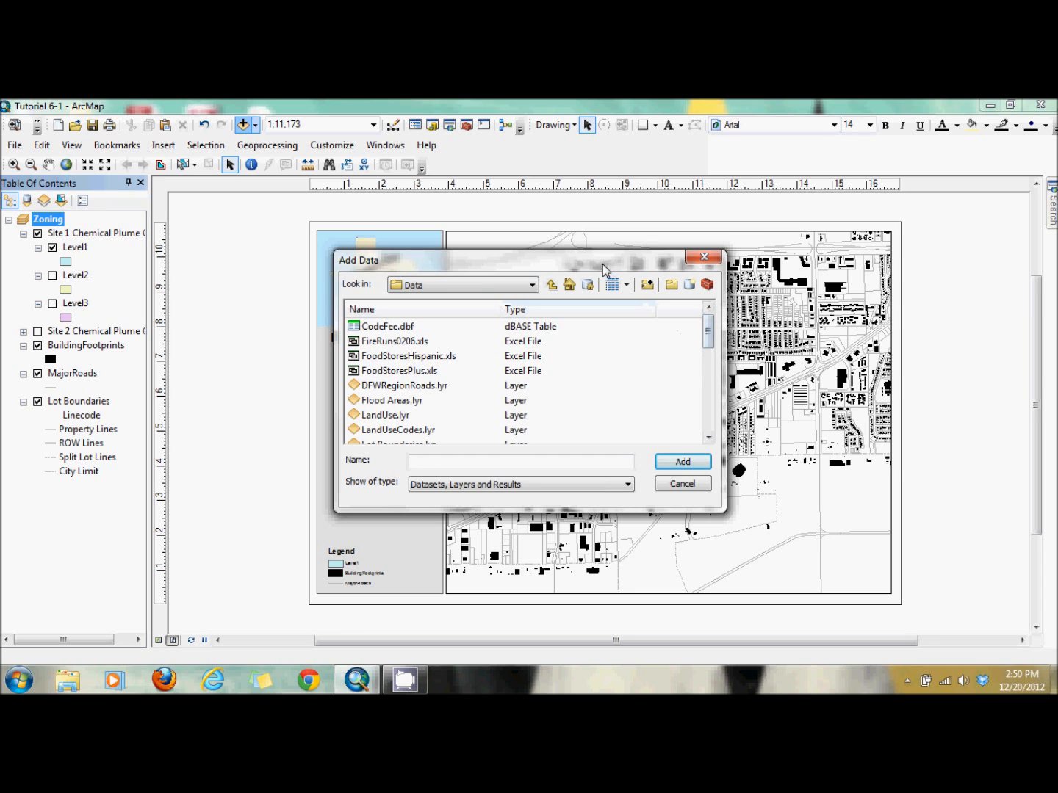
{"action": "left_click_drag", "start_coordinate": [608, 261], "coordinate": [705, 261]}
{"action": "left_click_drag", "start_coordinate": [805, 334], "coordinate": [807, 376]}
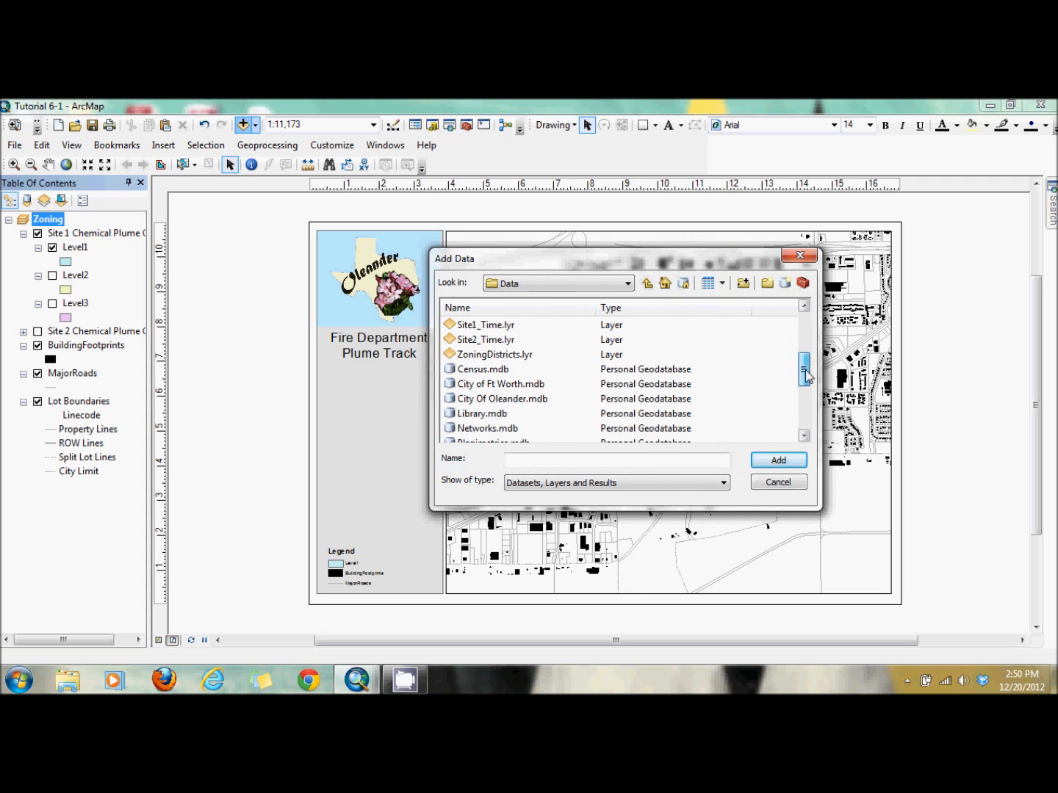
{"action": "double_click", "coordinate": [504, 401]}
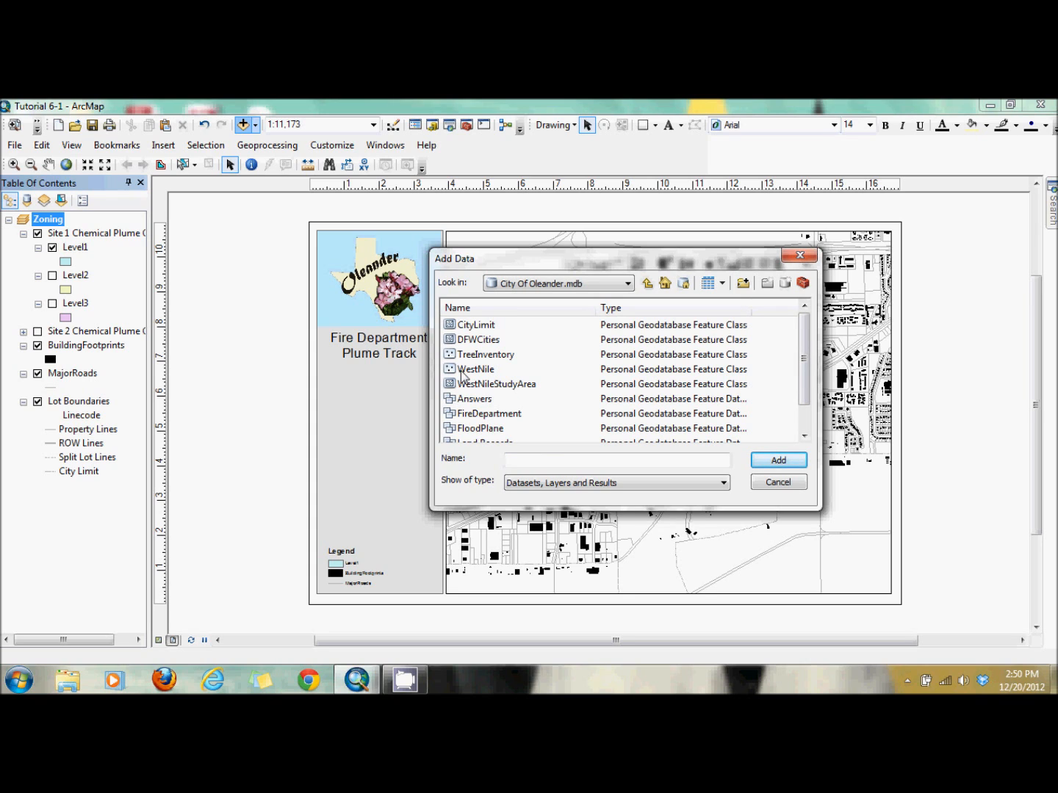
{"action": "left_click", "coordinate": [494, 418]}
{"action": "double_click", "coordinate": [493, 420]}
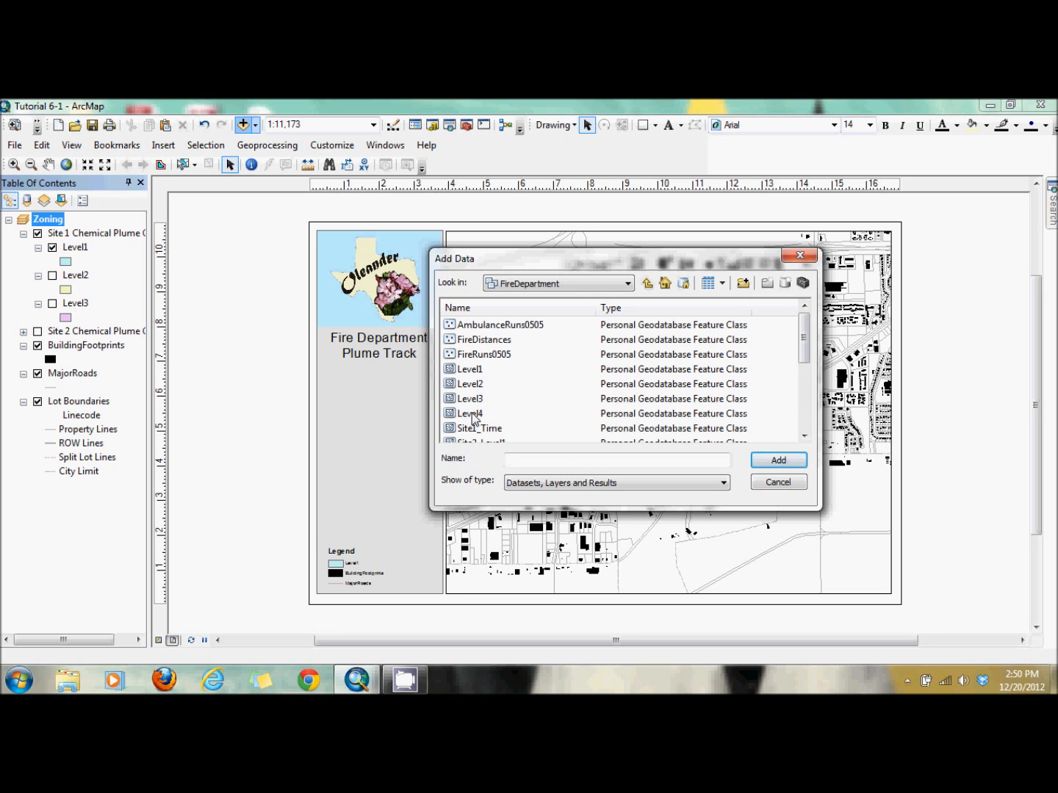
{"action": "left_click", "coordinate": [477, 415]}
{"action": "double_click", "coordinate": [475, 416]}
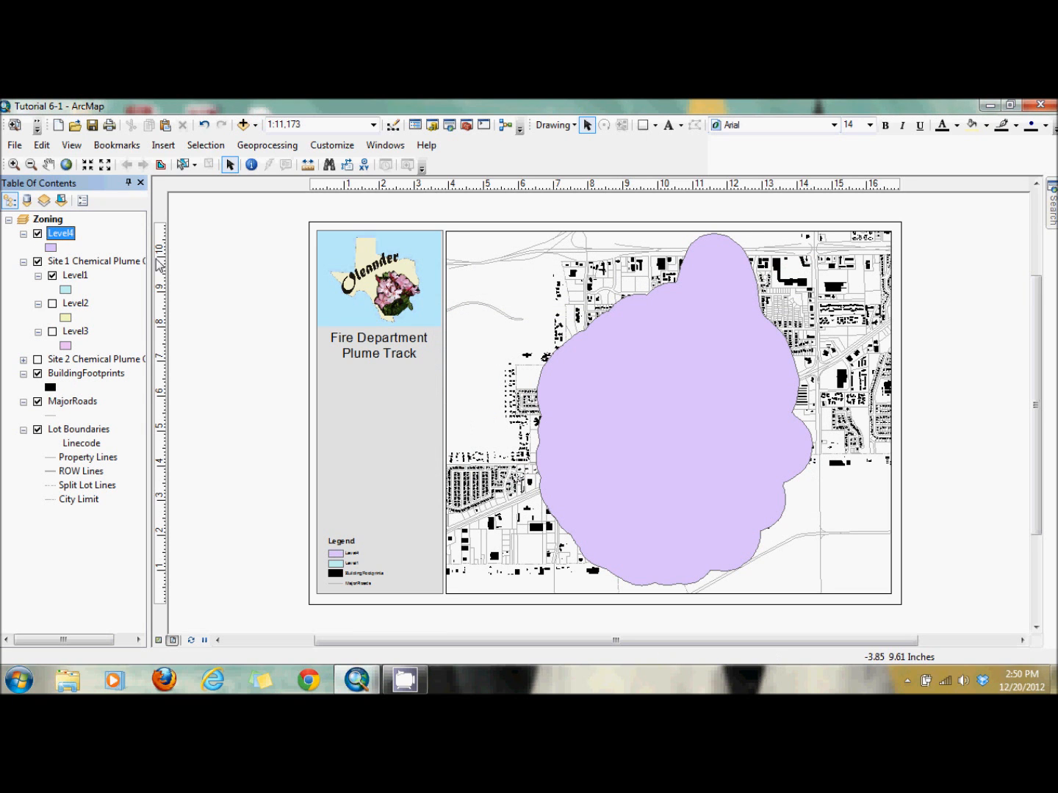
- Move the added Level4 layer into the Site 1 Chemical Plume group below Level3 and switch off its display
{"action": "left_click_drag", "start_coordinate": [56, 234], "coordinate": [82, 335]}
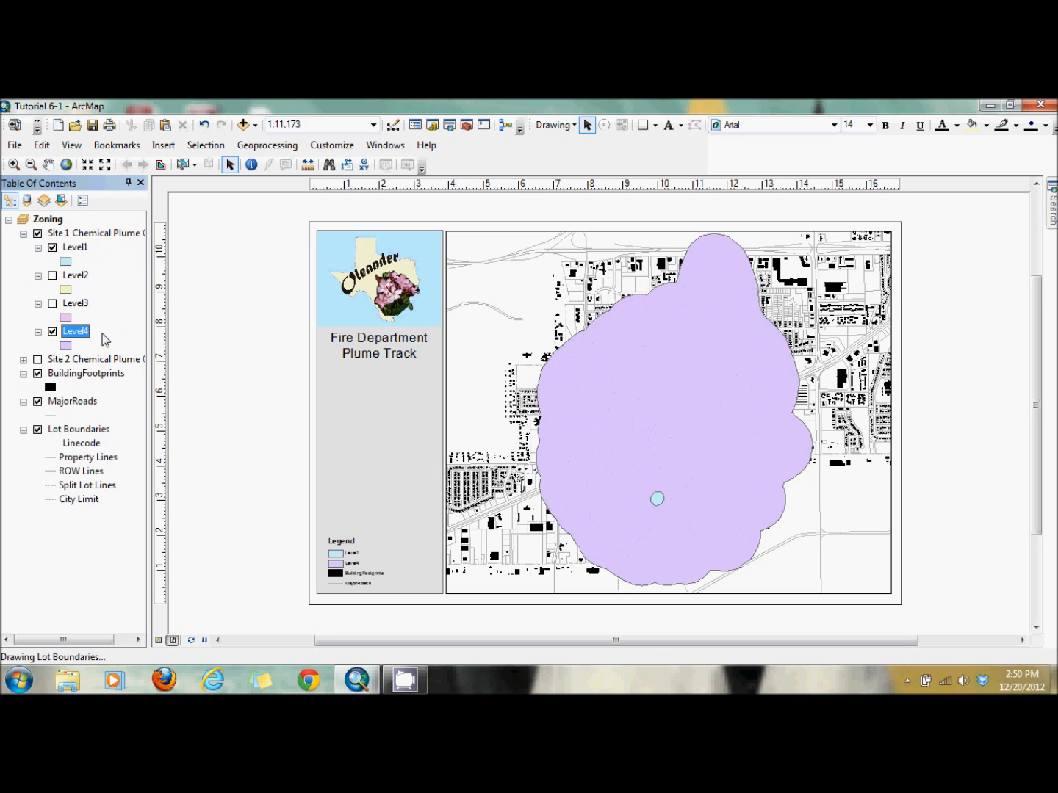
{"action": "left_click", "coordinate": [53, 332]}
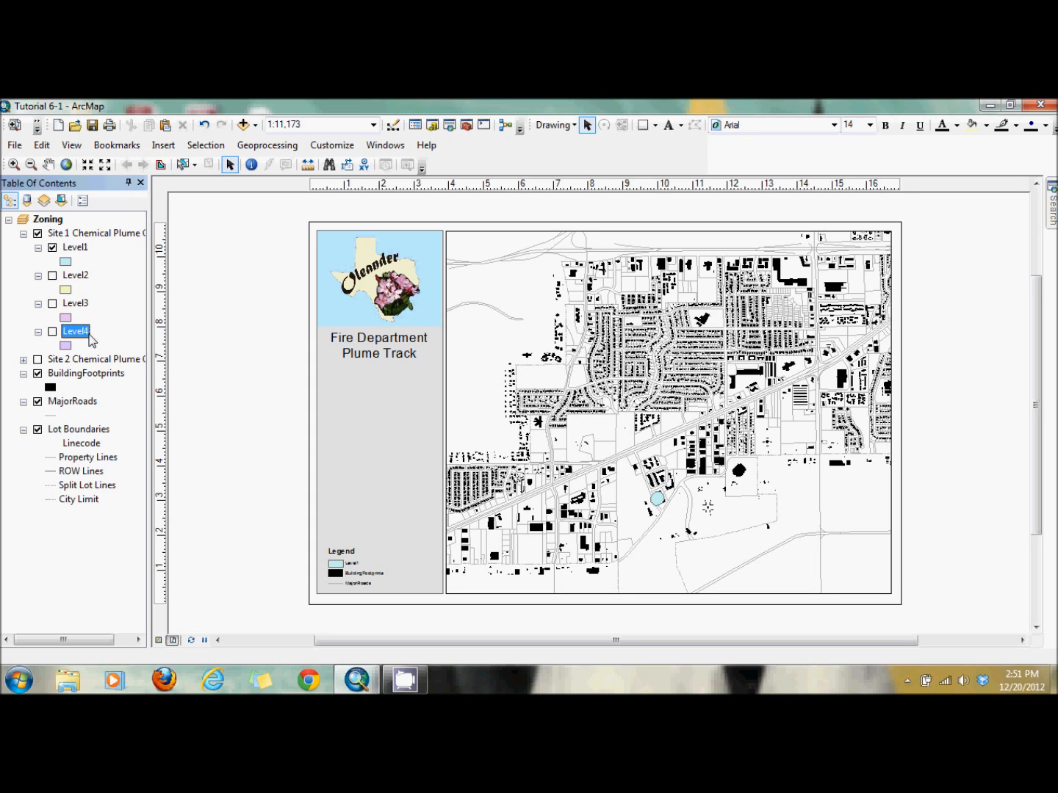
{"action": "left_click", "coordinate": [52, 333]}
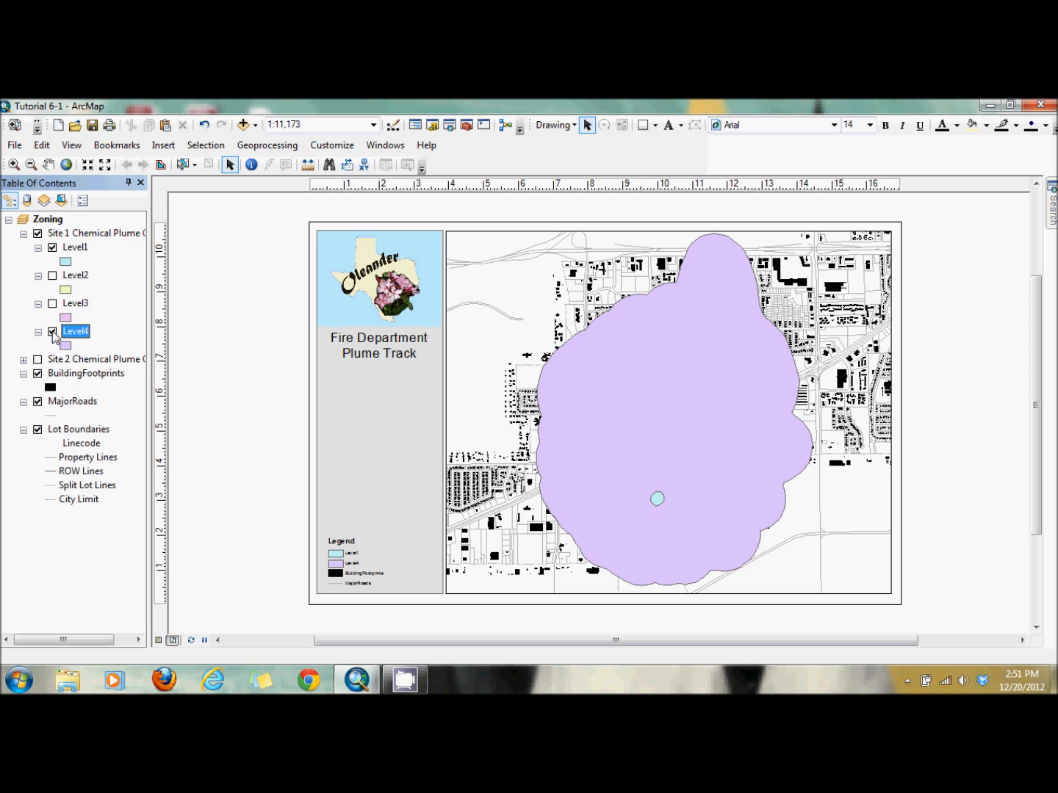
{"action": "left_click", "coordinate": [52, 332]}
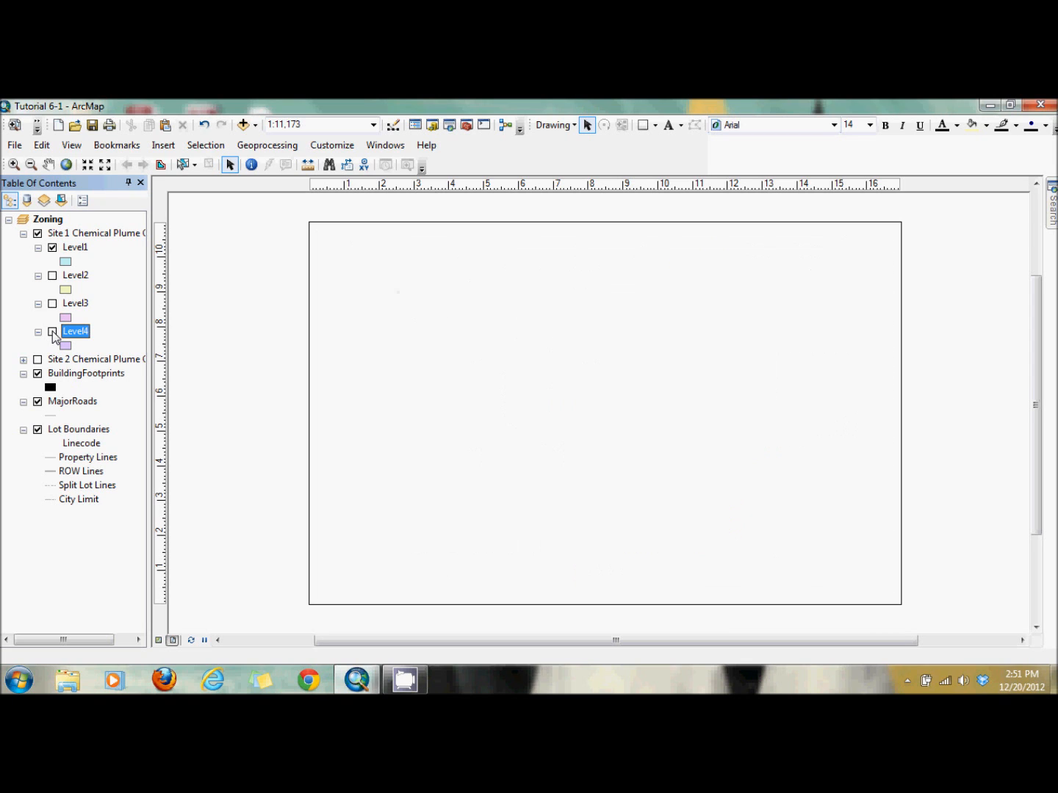
- Give the Level1 plume layer of Site 1 a slight display transparency
{"action": "double_click", "coordinate": [76, 248]}
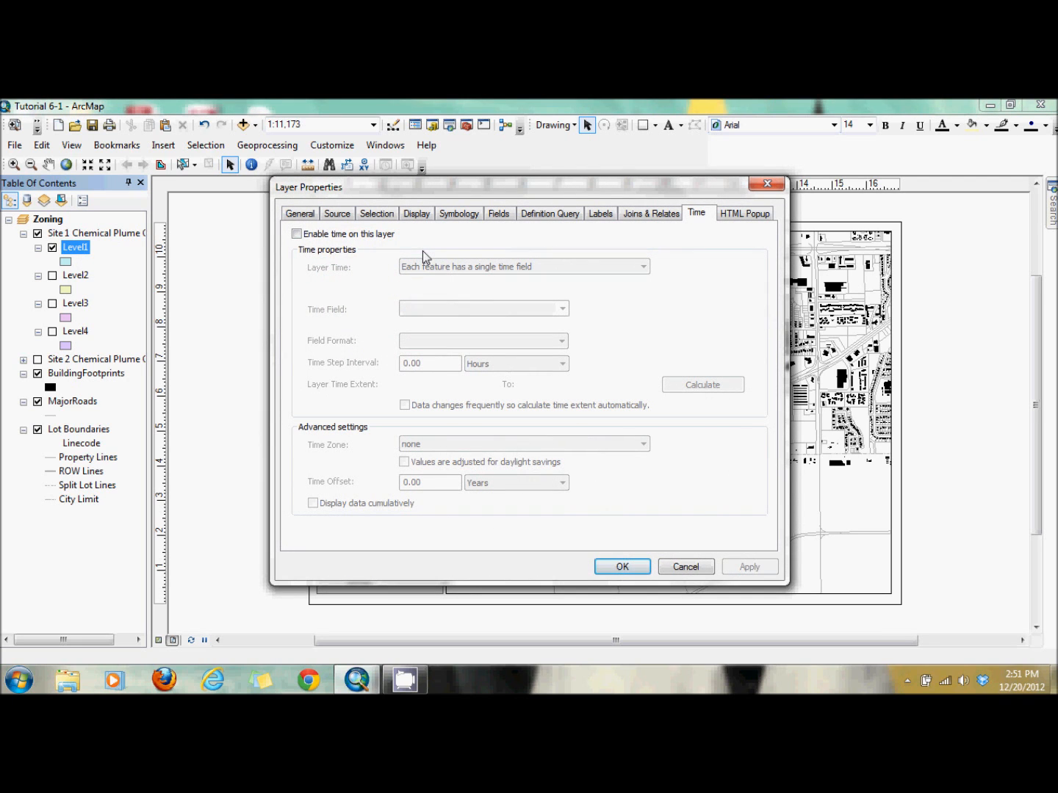
{"action": "left_click", "coordinate": [417, 213]}
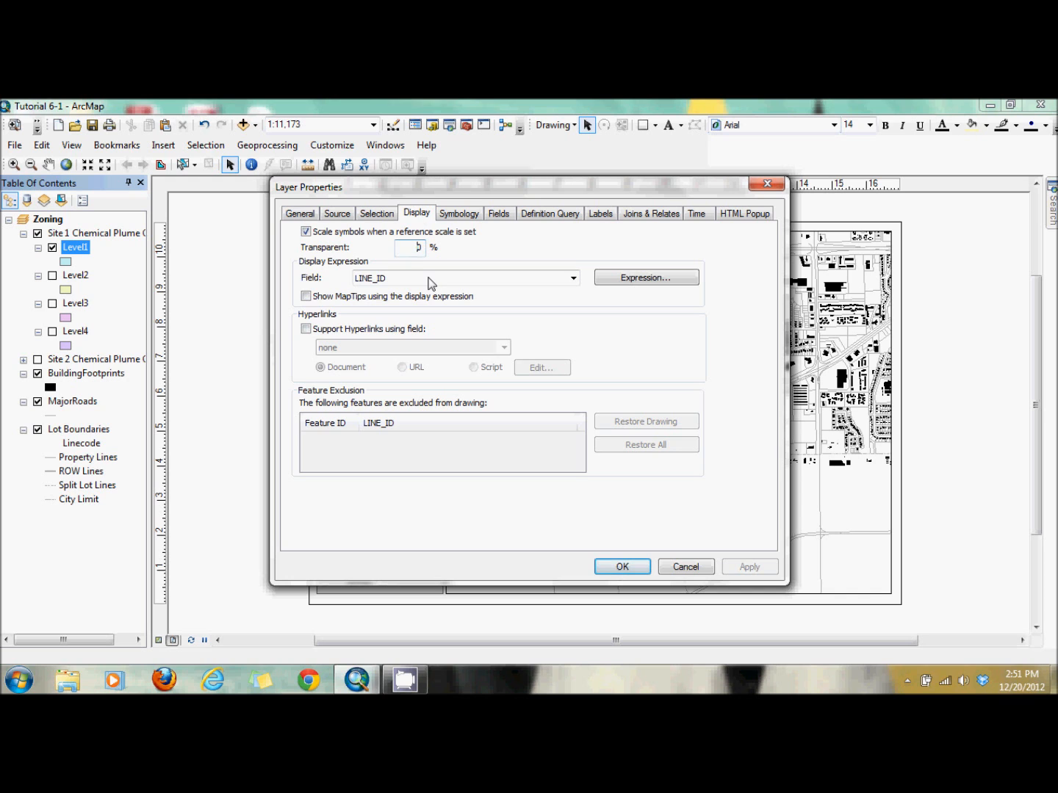
{"action": "type", "text": "2"}
- Change the fill color of the Level1 plume symbol to light orange and apply the layer properties
{"action": "left_click", "coordinate": [470, 215]}
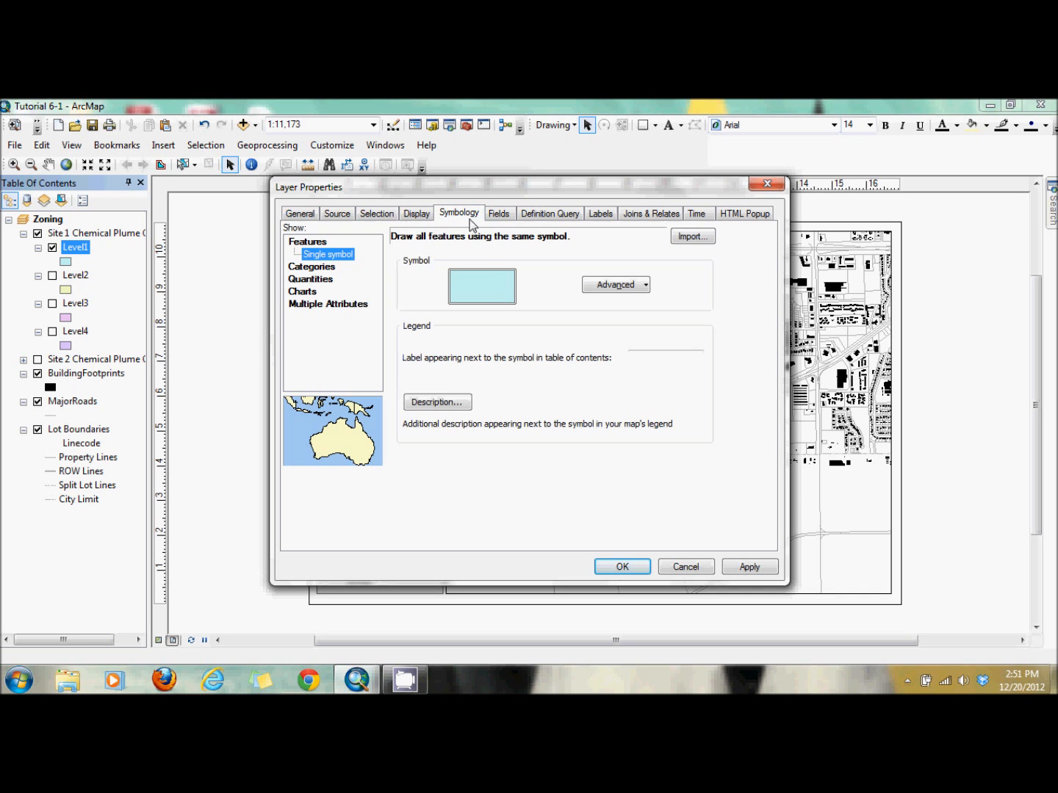
{"action": "left_click", "coordinate": [493, 298]}
{"action": "left_click", "coordinate": [693, 330]}
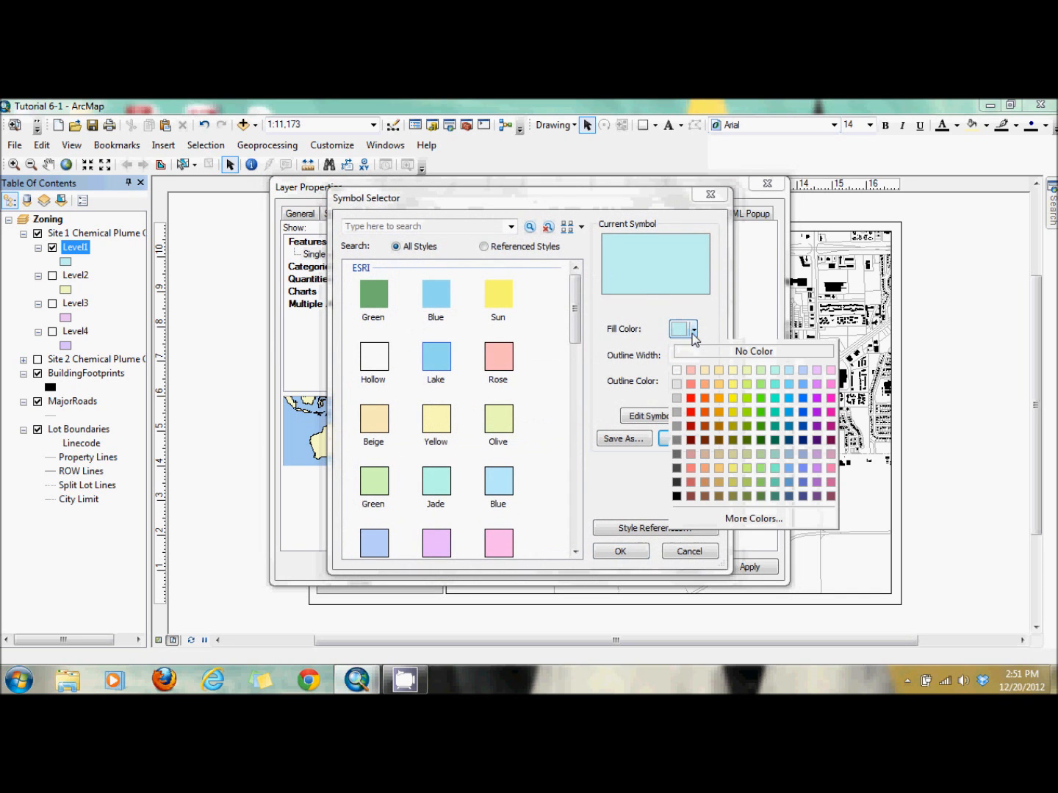
{"action": "left_click", "coordinate": [718, 386]}
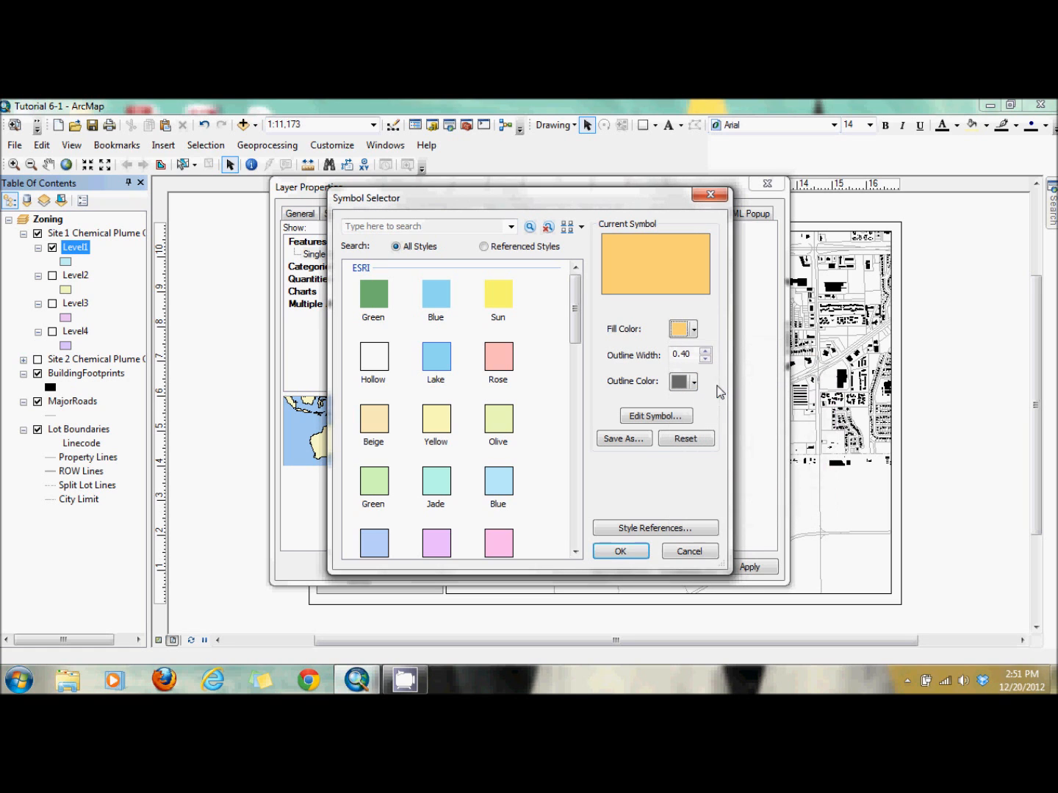
{"action": "left_click", "coordinate": [620, 552]}
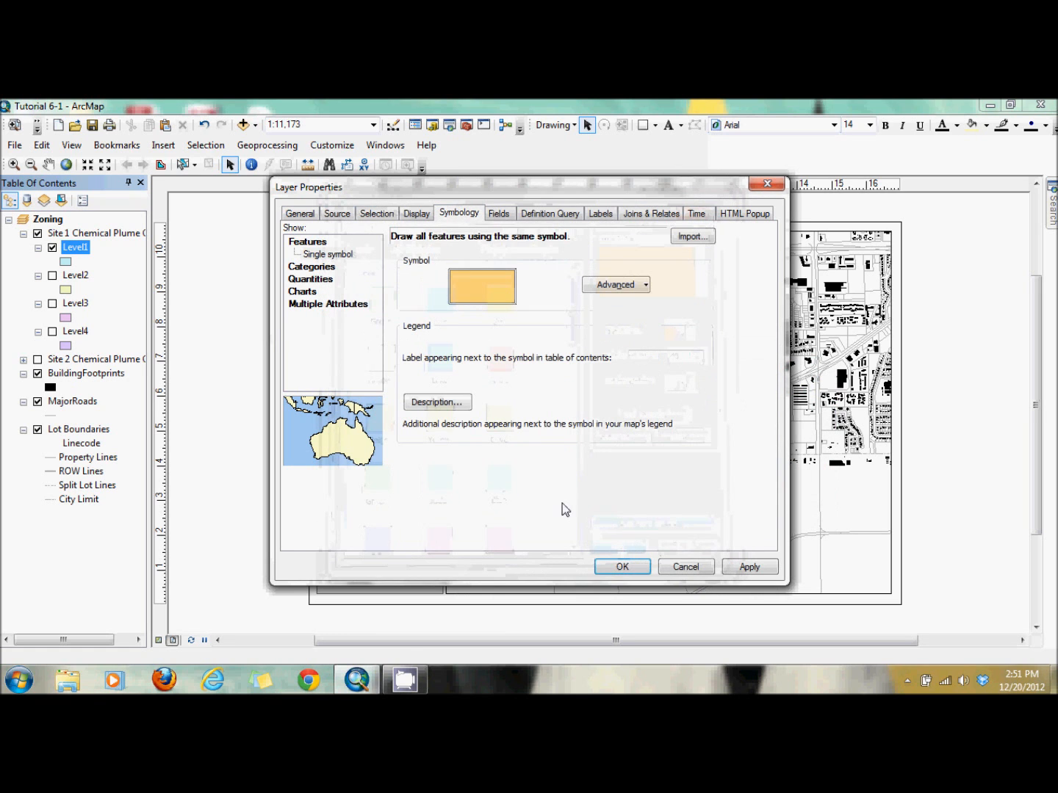
{"action": "left_click", "coordinate": [619, 566]}
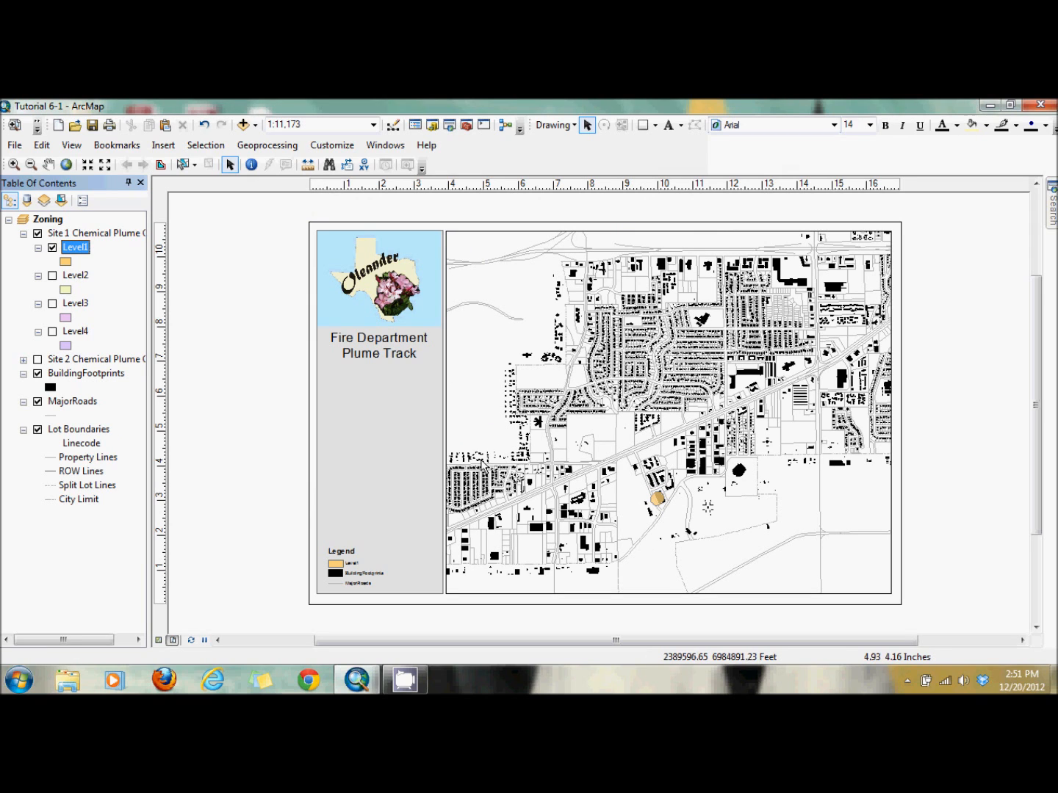
- Select the BuildingFootprints features that intersect the Level1 source layer with Select By Location
{"action": "left_click", "coordinate": [205, 145]}
{"action": "left_click", "coordinate": [239, 180]}
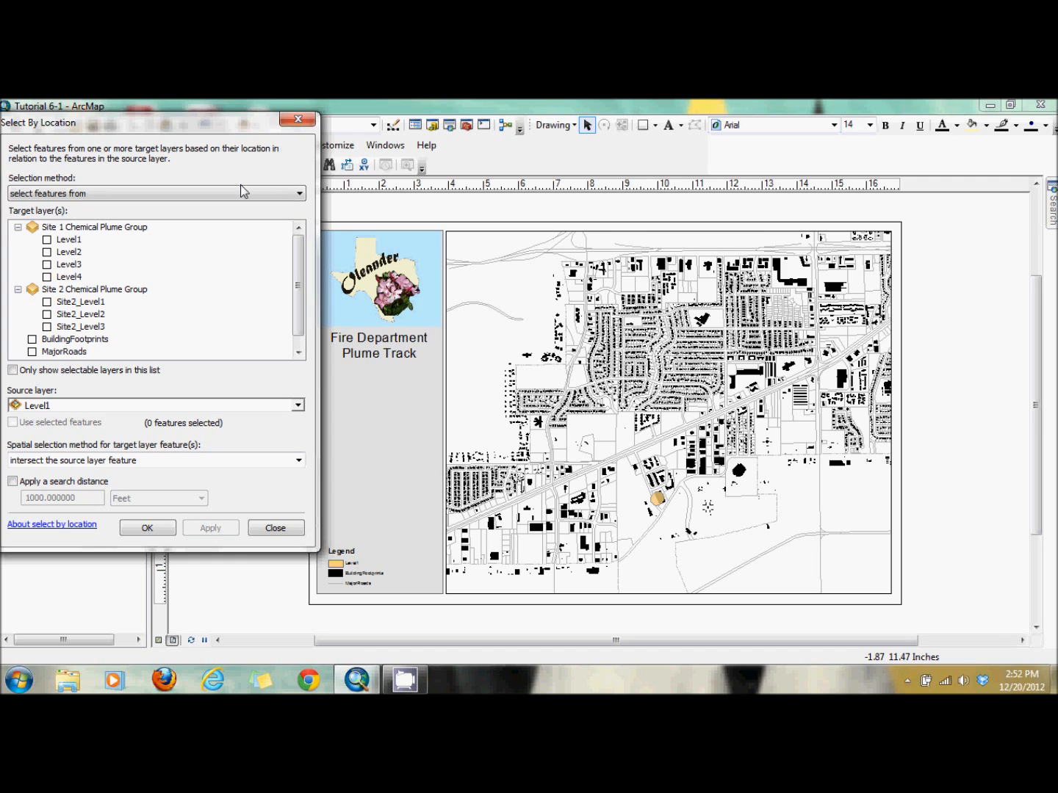
{"action": "left_click", "coordinate": [32, 339]}
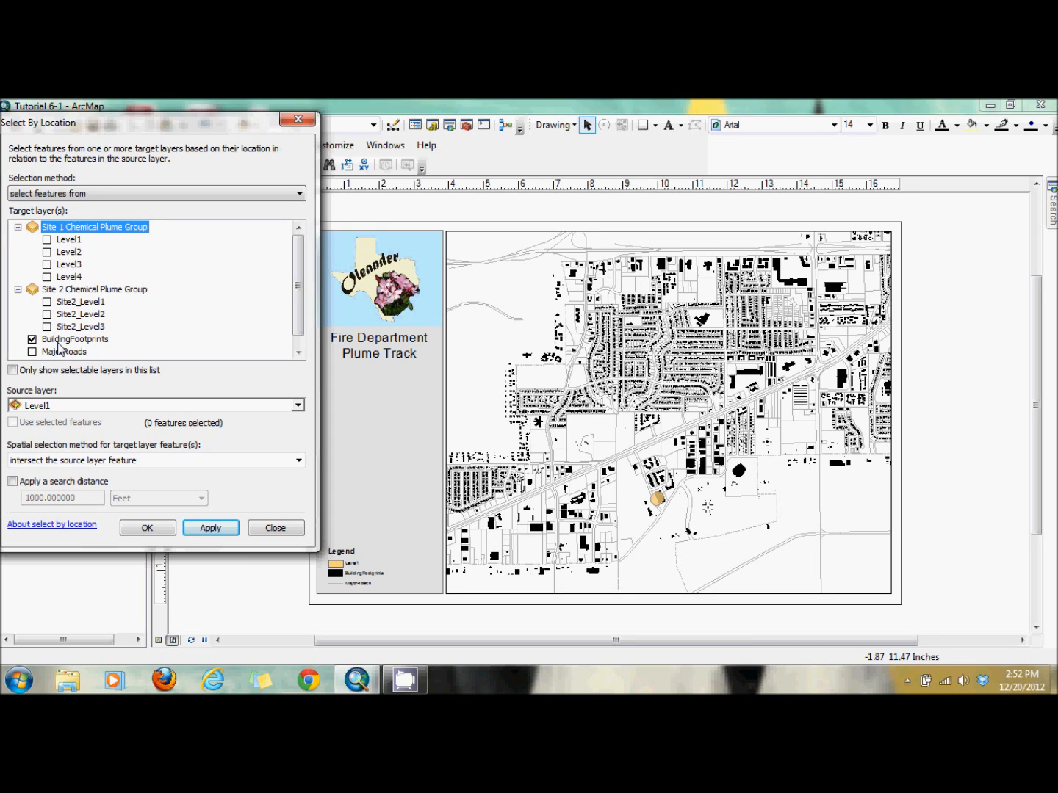
{"action": "left_click", "coordinate": [234, 405]}
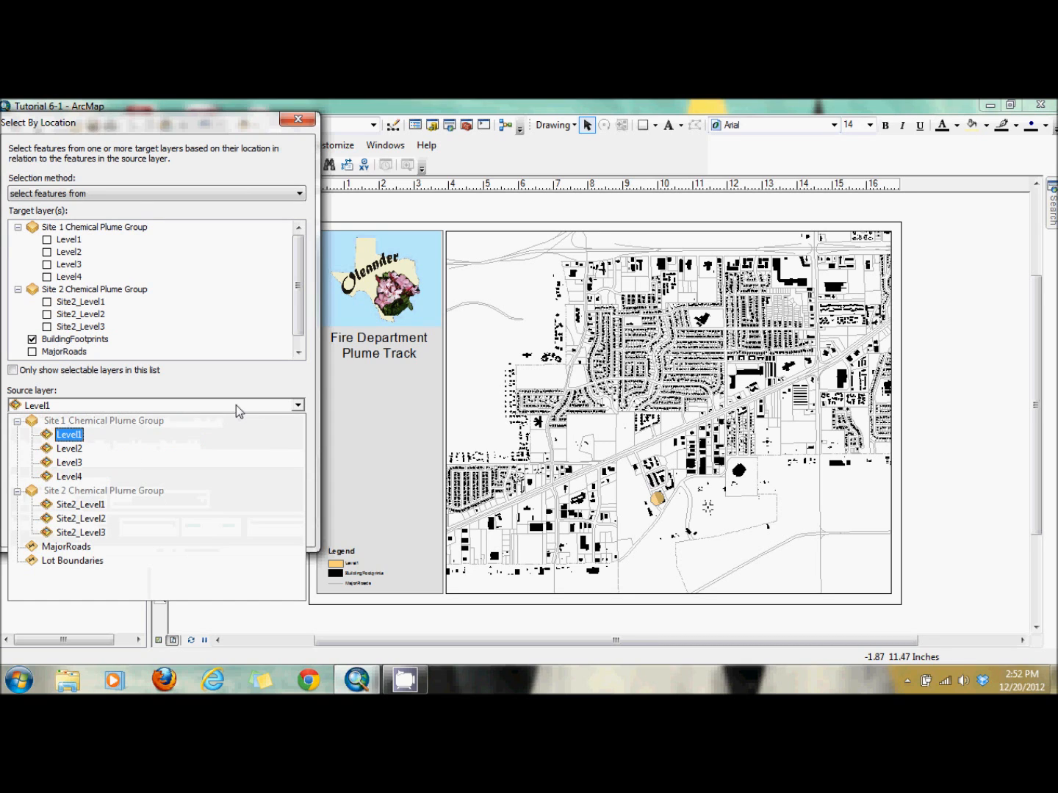
{"action": "left_click", "coordinate": [80, 435]}
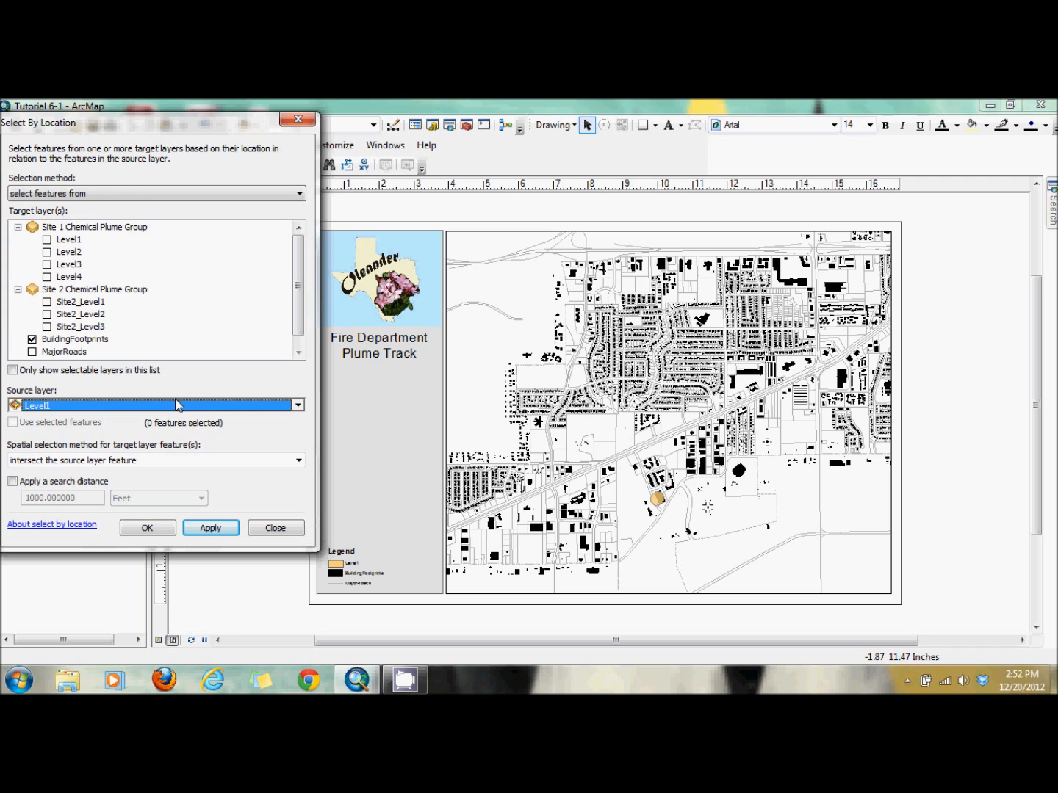
{"action": "left_click", "coordinate": [147, 527]}
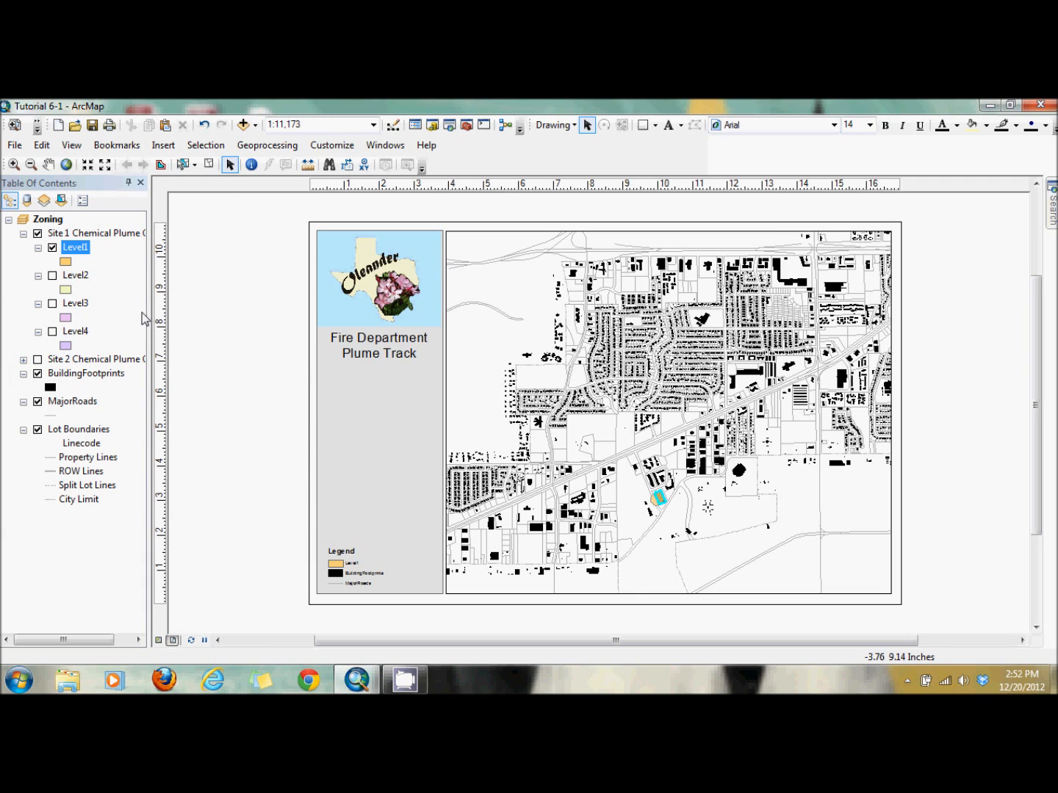
- View only the selected records in the BuildingFootprints attribute table, and close the table
{"action": "right_click", "coordinate": [94, 378]}
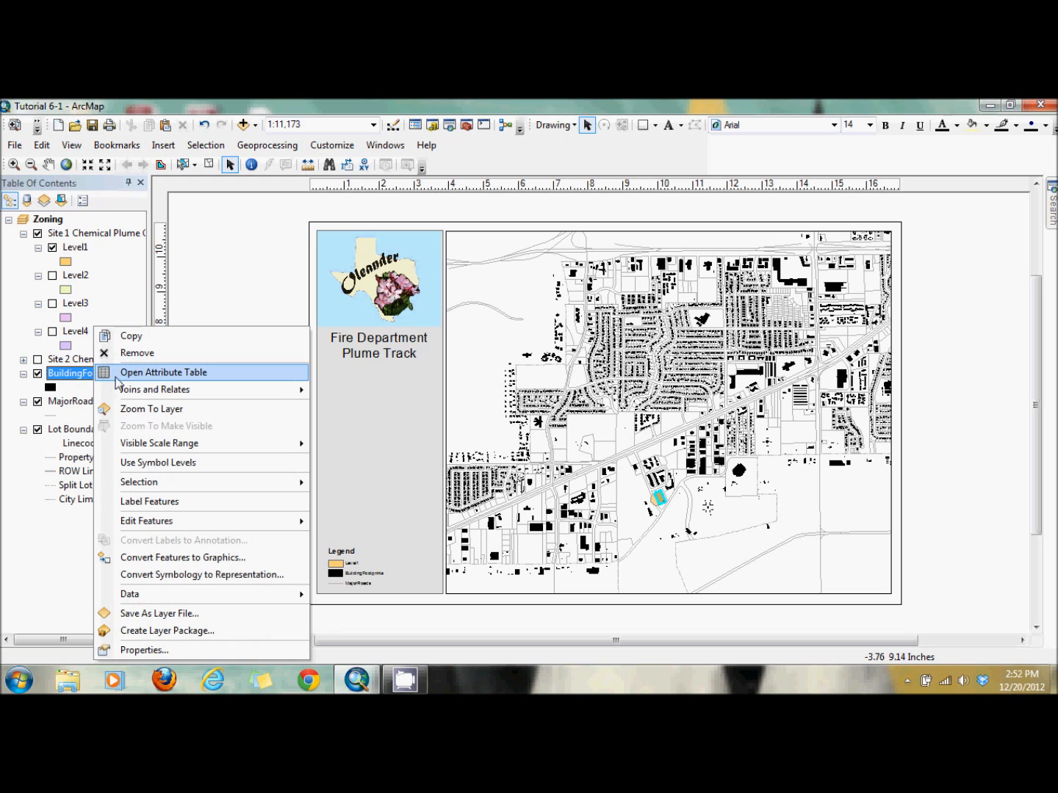
{"action": "left_click", "coordinate": [135, 374]}
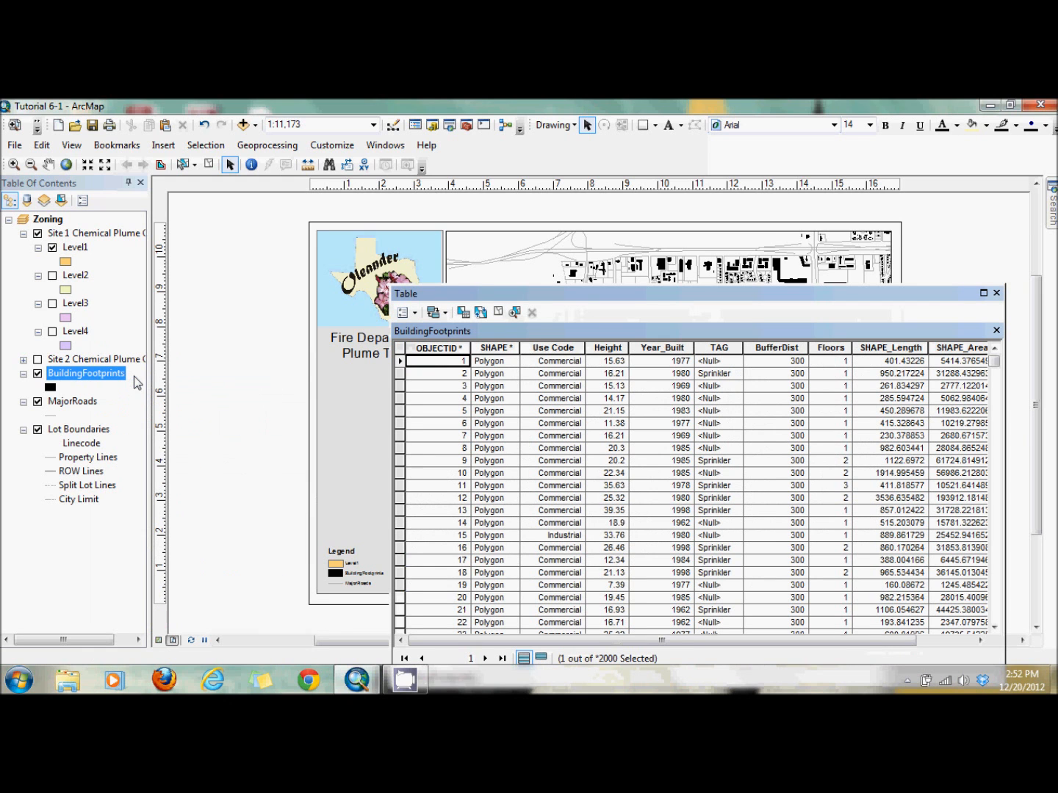
{"action": "left_click_drag", "start_coordinate": [577, 299], "coordinate": [563, 227]}
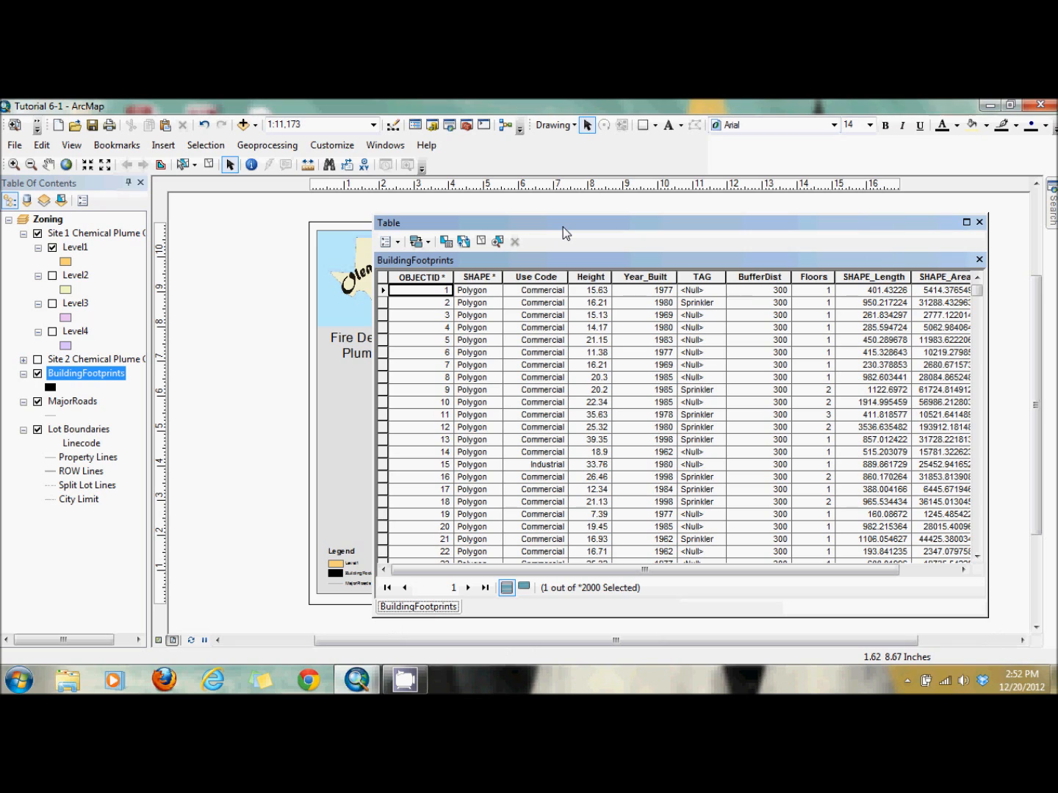
{"action": "left_click", "coordinate": [525, 590]}
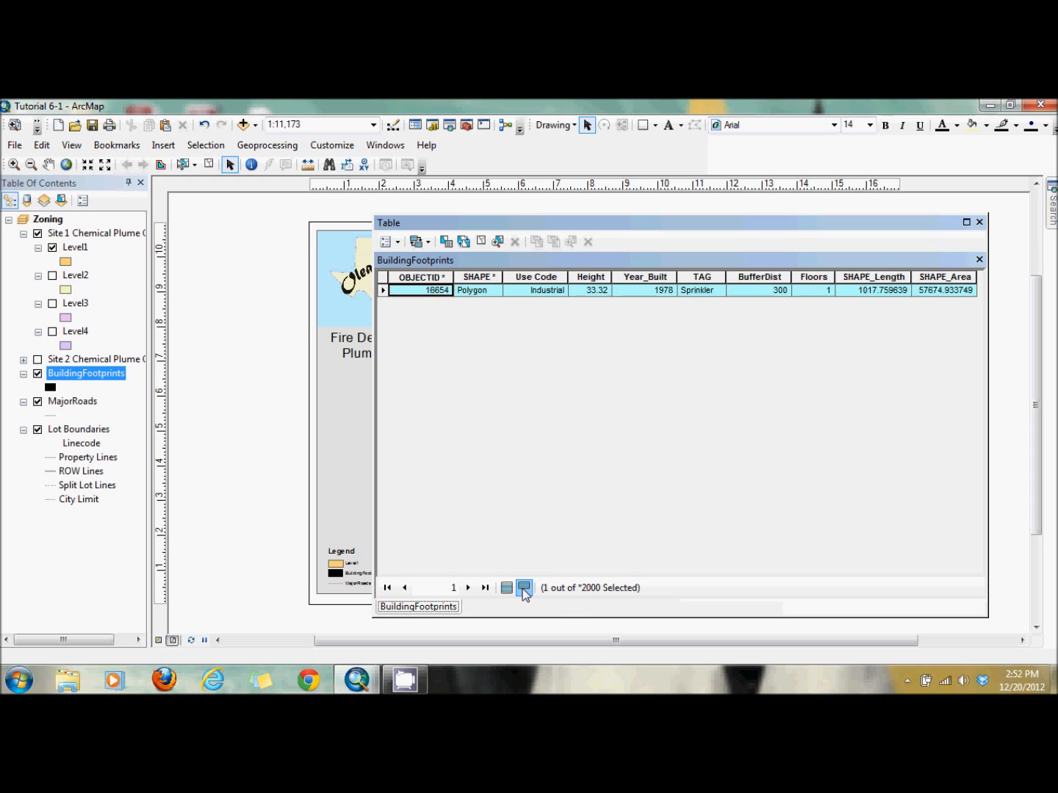
{"action": "left_click", "coordinate": [979, 221]}
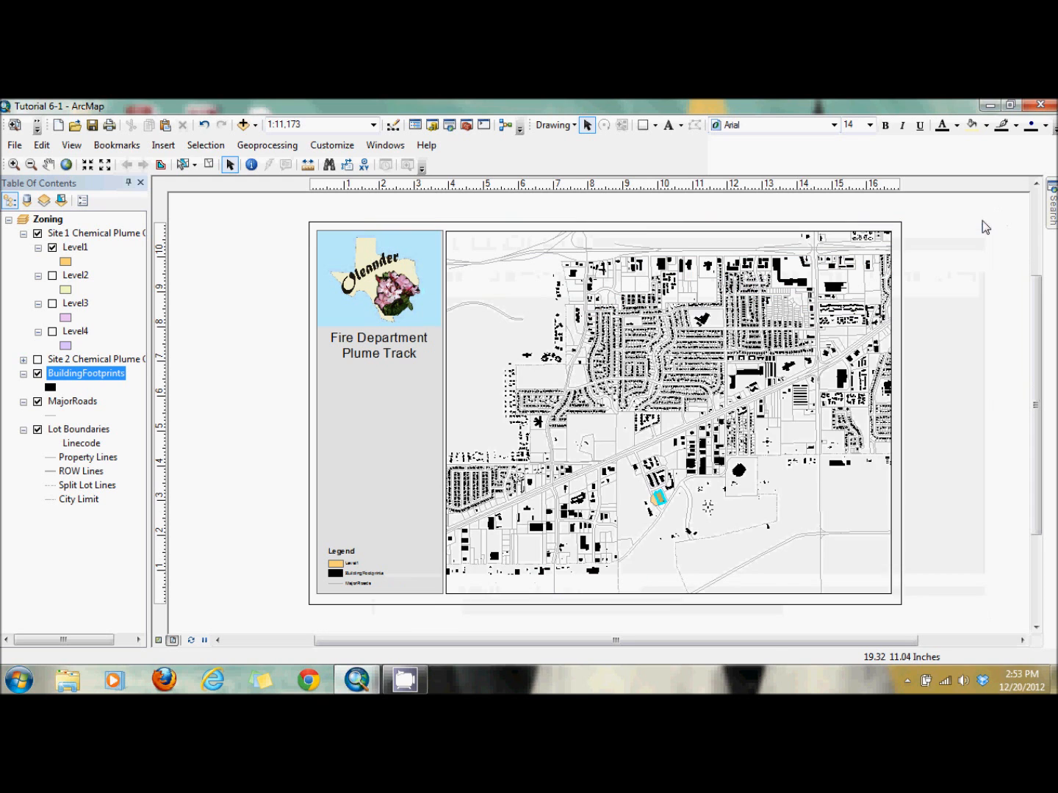
- Insert a text element on the layout and place it below the Fire Department Plume Track title
{"action": "left_click", "coordinate": [164, 146]}
{"action": "left_click", "coordinate": [181, 199]}
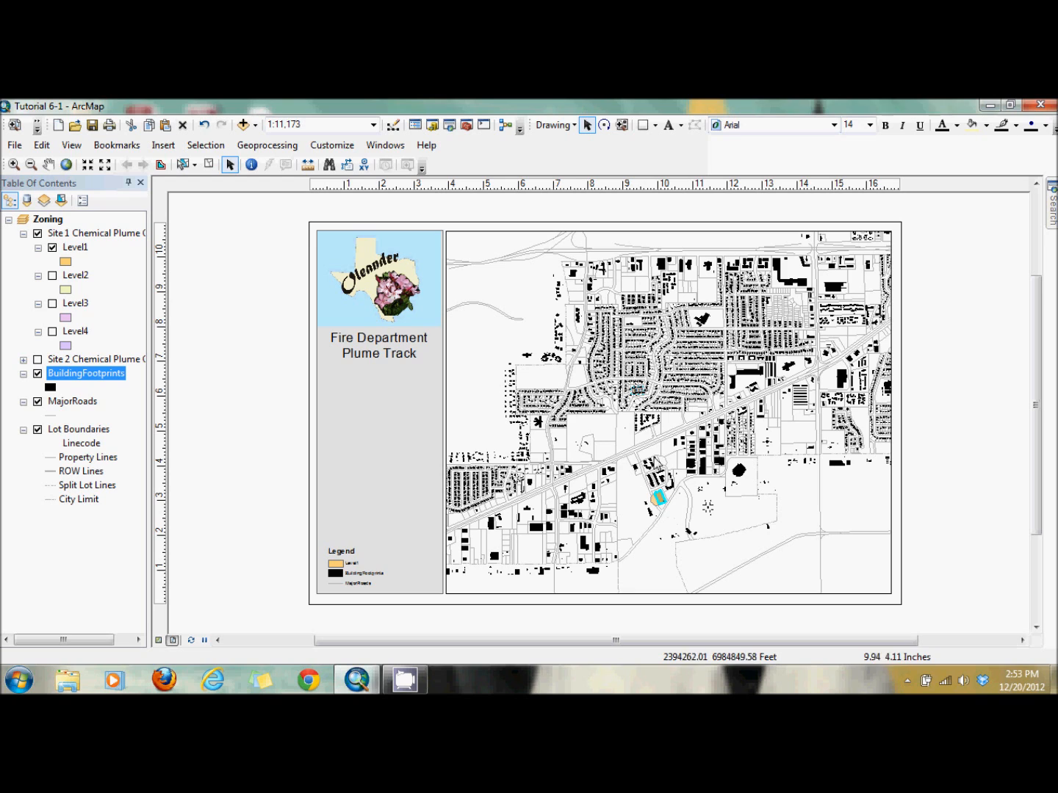
{"action": "left_click_drag", "start_coordinate": [639, 391], "coordinate": [388, 380]}
- Set the new text element's content to "Level 1:" with "Industrial - 1" on the line below
{"action": "double_click", "coordinate": [387, 381]}
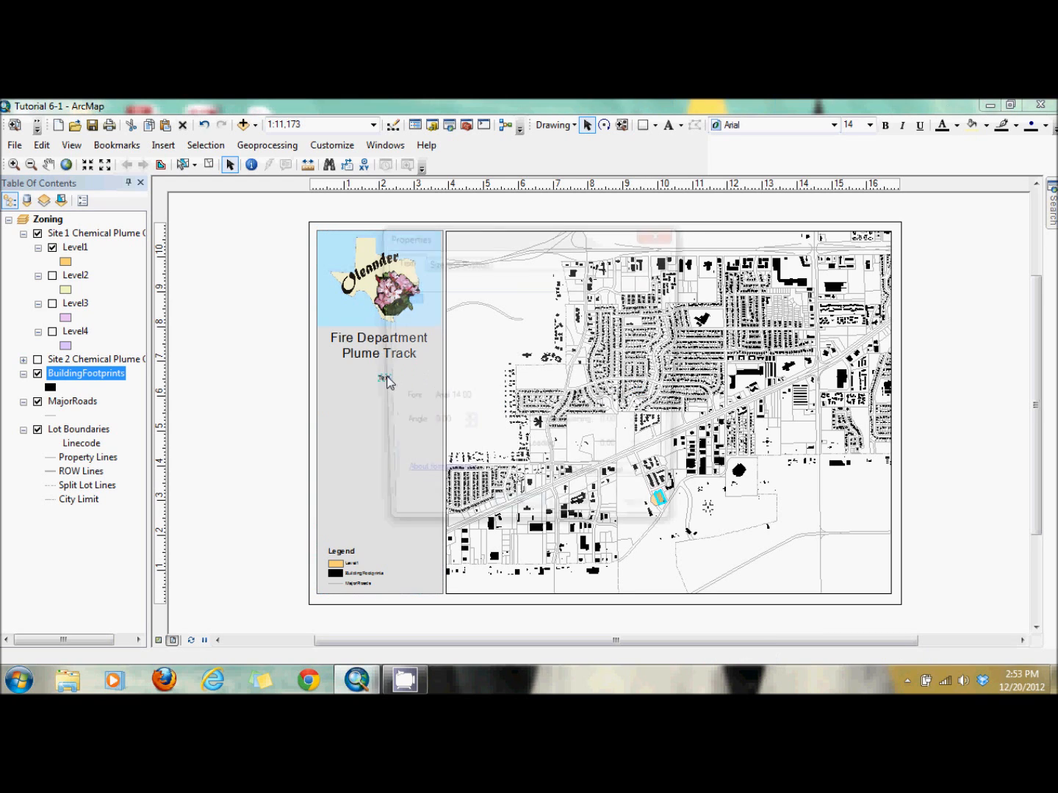
{"action": "type", "text": "Level"}
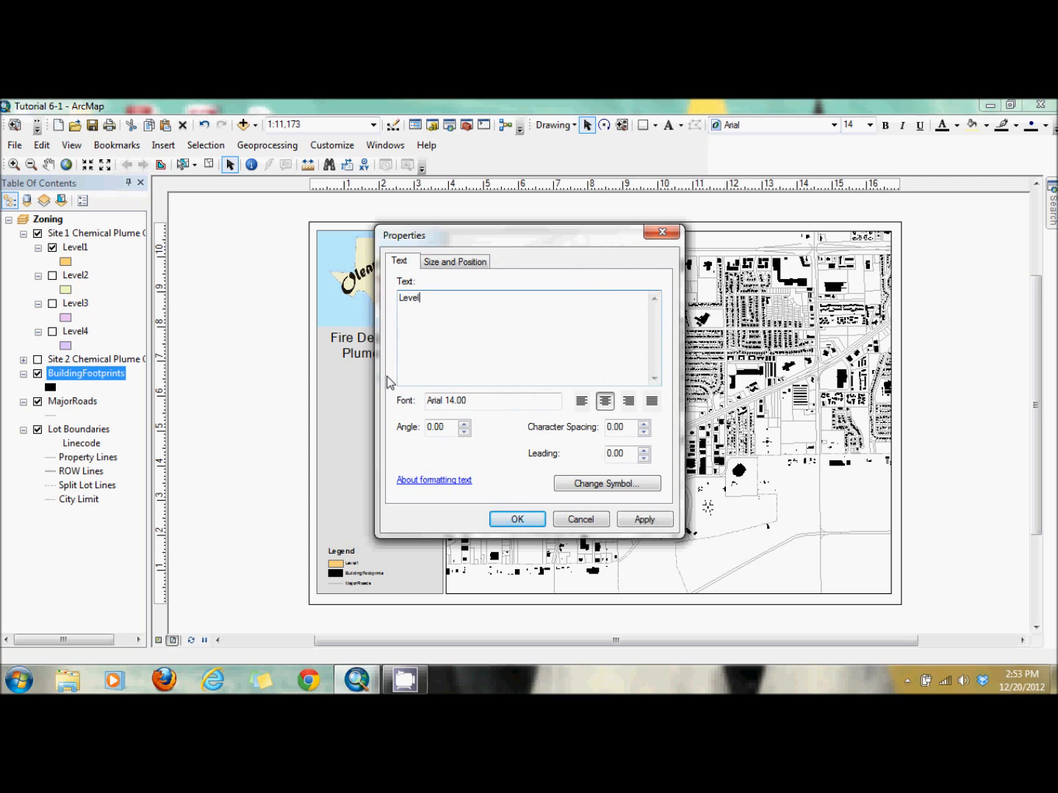
{"action": "type", "text": " 1: "}
{"action": "type", "text": "Indu"}
{"action": "type", "text": "strial "}
{"action": "type", "text": "- 1"}
{"action": "left_click", "coordinate": [517, 519]}
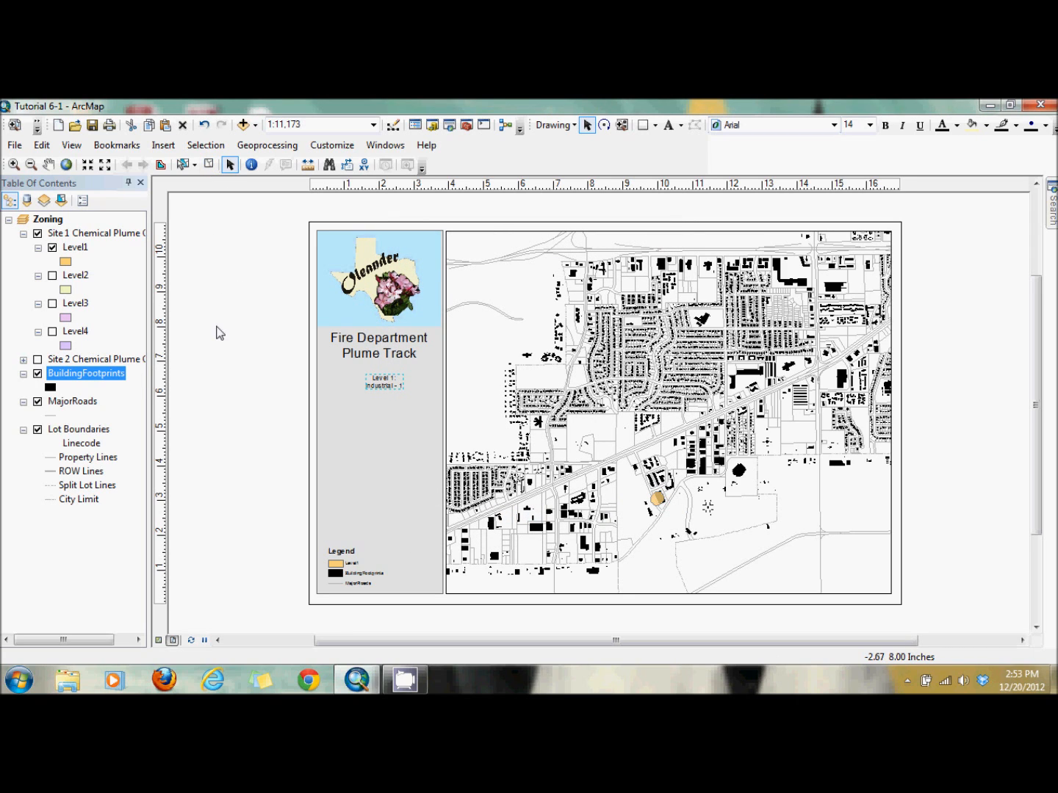
- Give the Site 1 Level2 plume layer 50% transparency and a bright orange fill color
{"action": "double_click", "coordinate": [76, 276]}
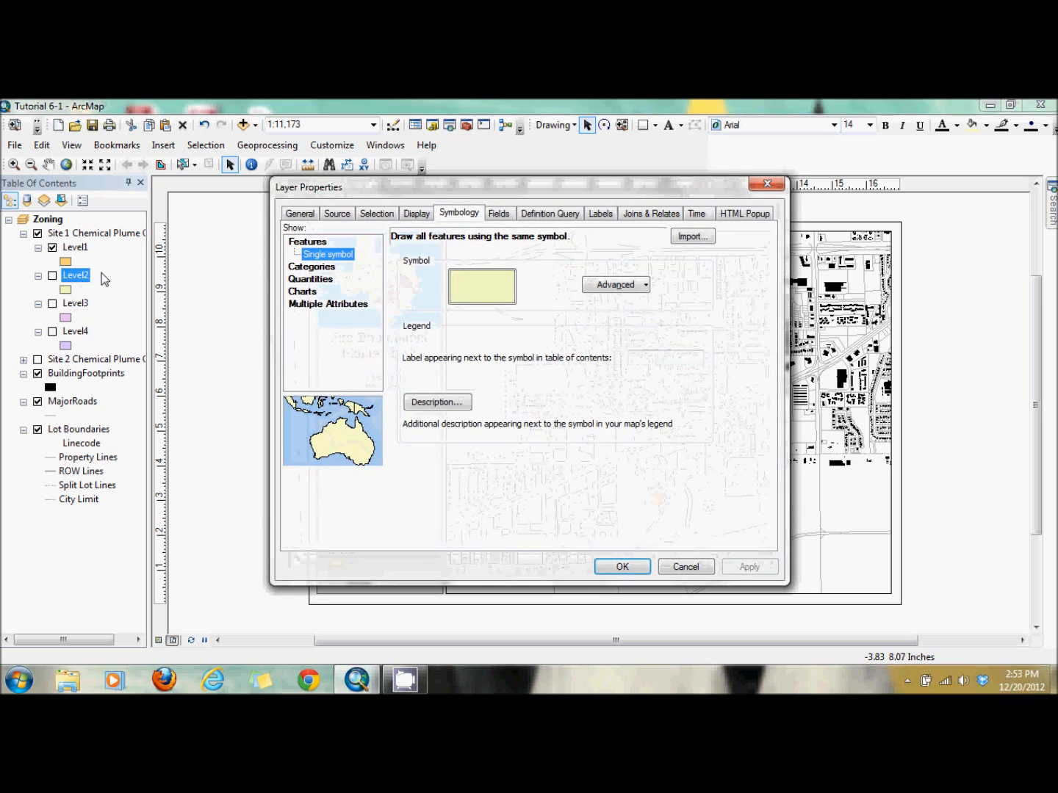
{"action": "left_click", "coordinate": [417, 213]}
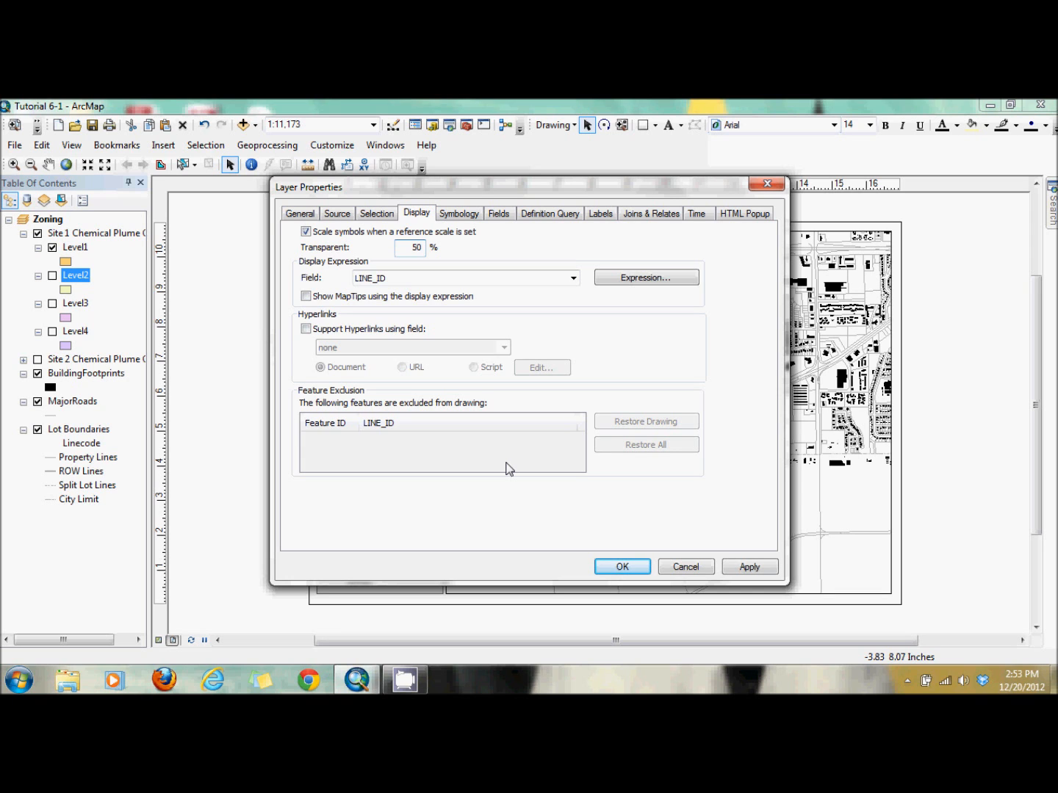
{"action": "left_click", "coordinate": [468, 221]}
{"action": "left_click", "coordinate": [482, 287]}
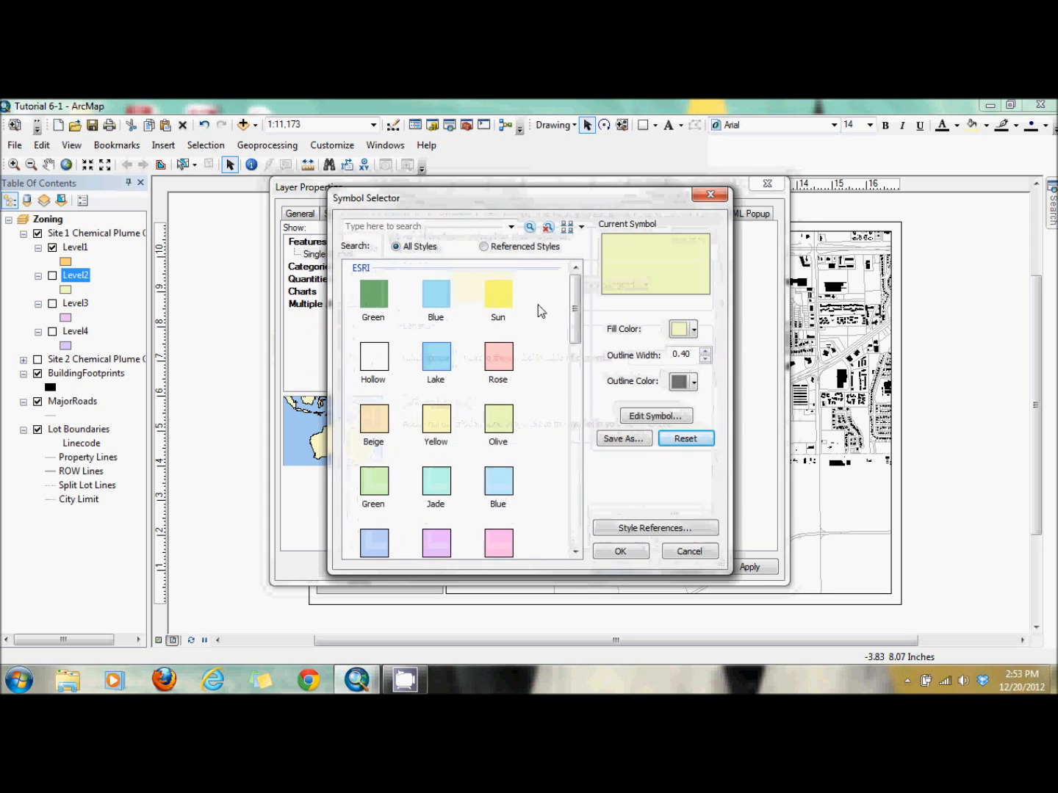
{"action": "left_click", "coordinate": [693, 330]}
{"action": "left_click", "coordinate": [705, 400]}
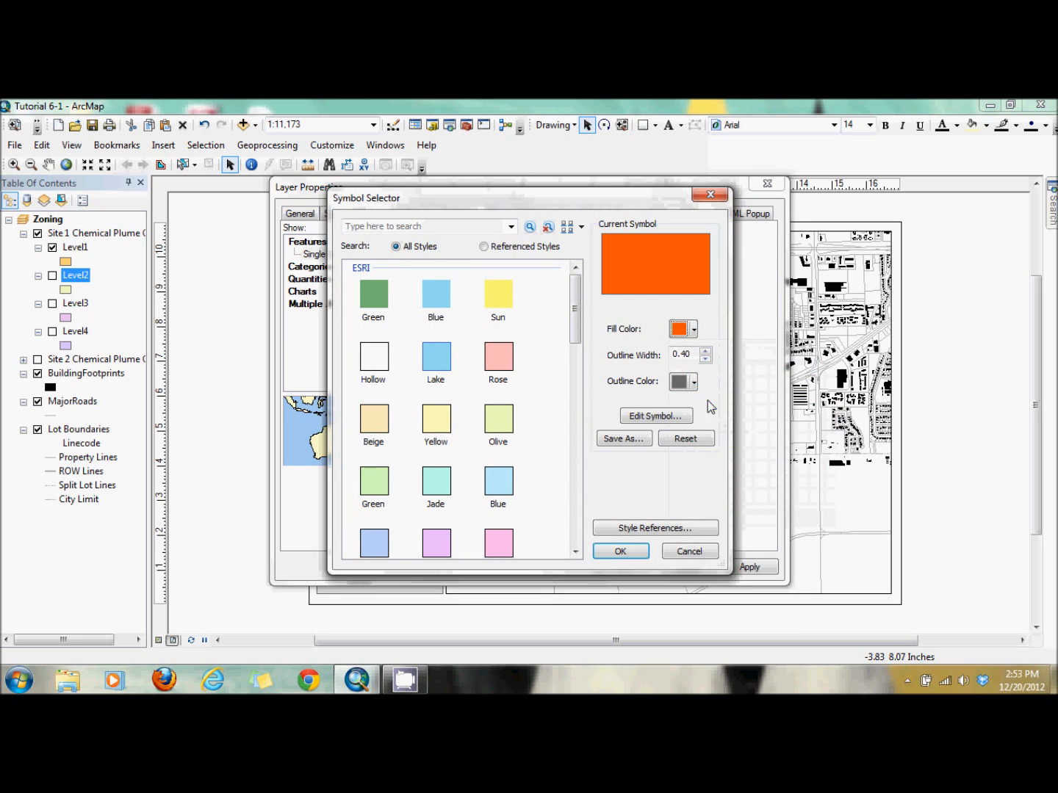
{"action": "left_click", "coordinate": [631, 552]}
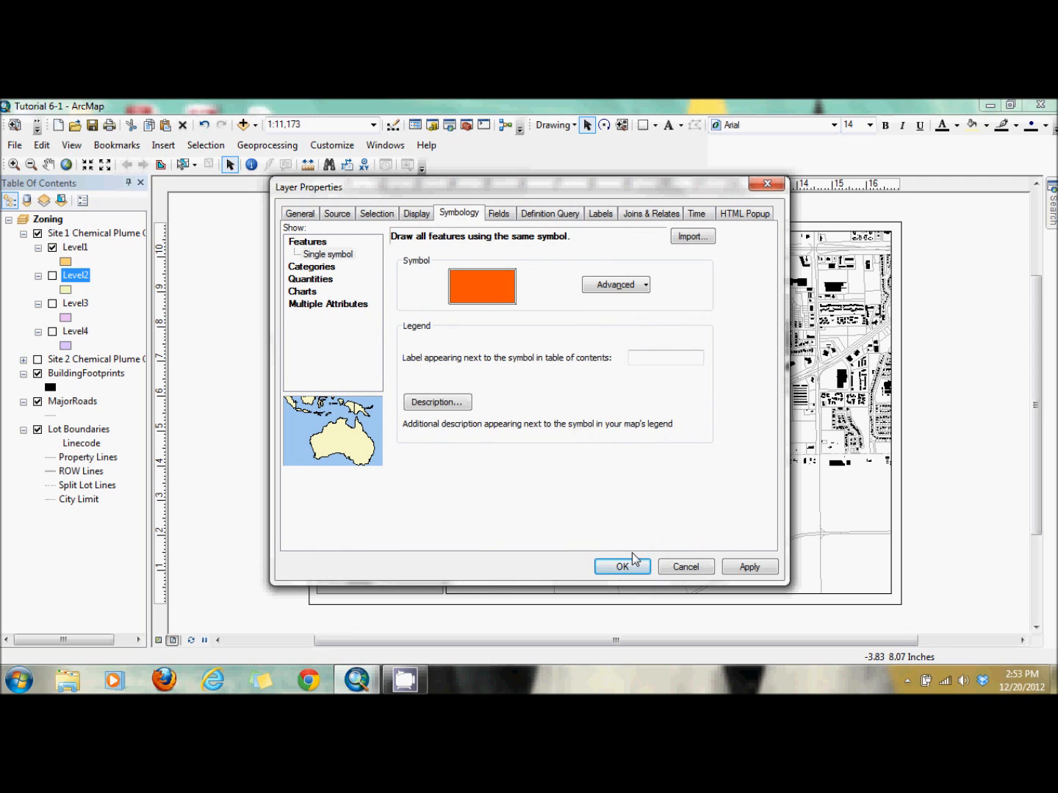
{"action": "left_click", "coordinate": [618, 568]}
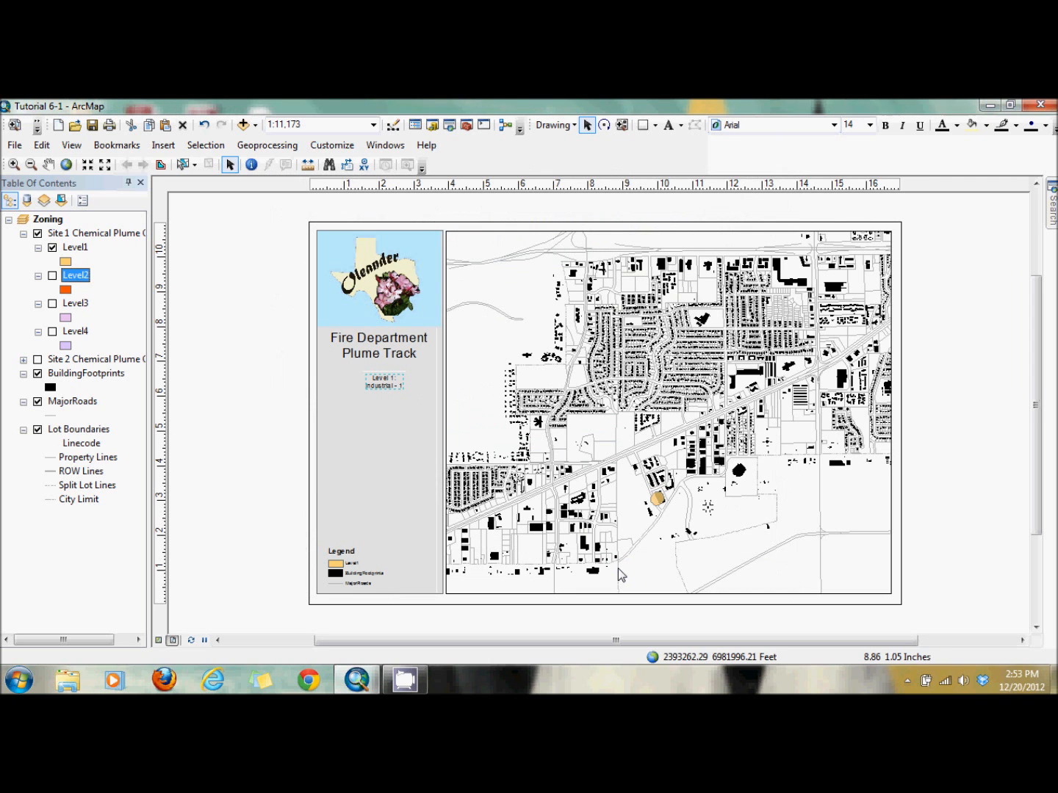
- Display the Level2 plume layer and select the BuildingFootprints features that intersect it with Select By Location
{"action": "left_click", "coordinate": [52, 275]}
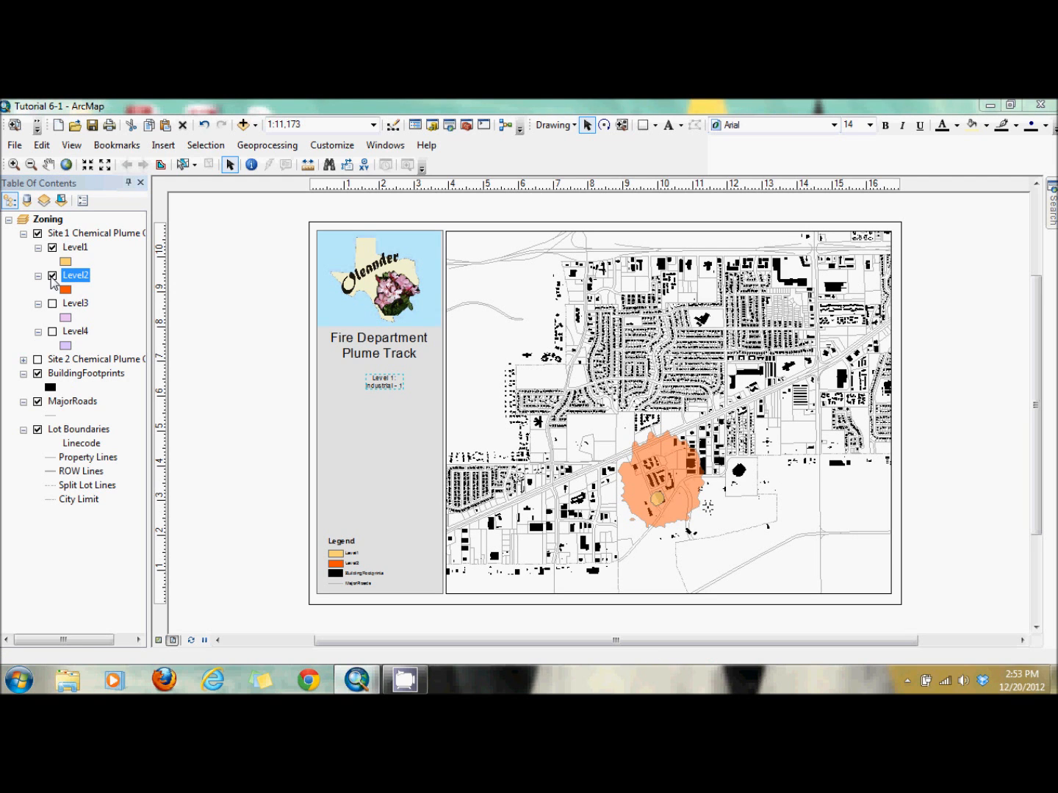
{"action": "left_click", "coordinate": [206, 145]}
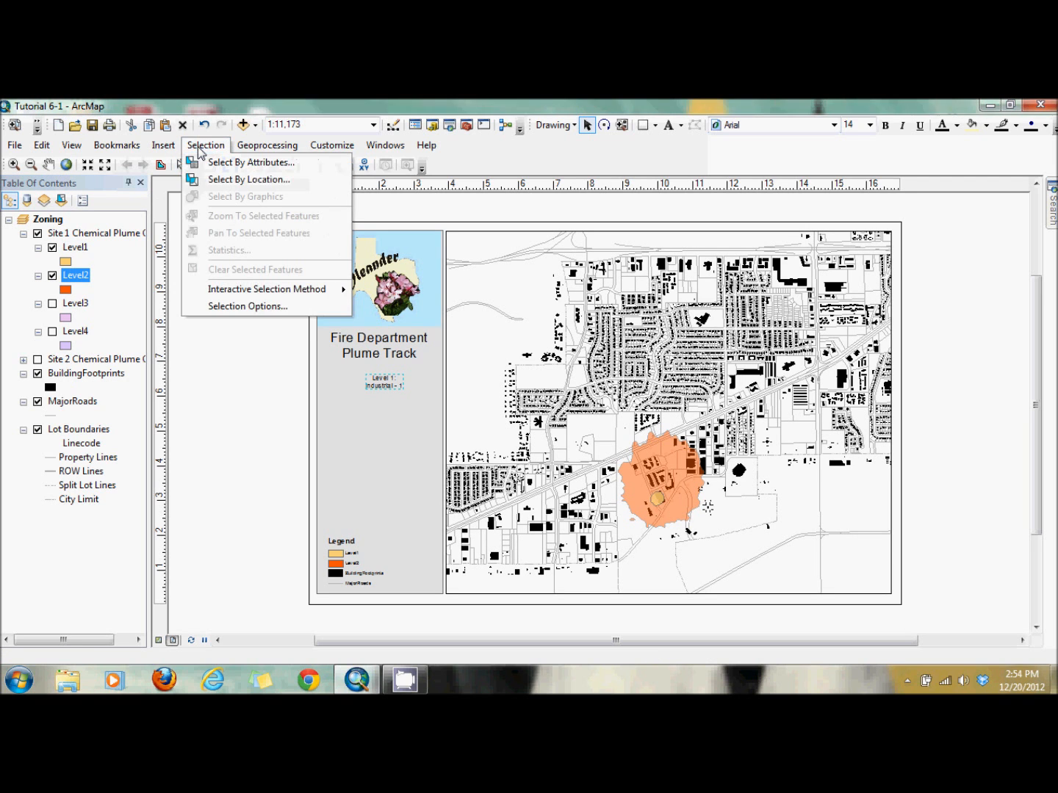
{"action": "left_click", "coordinate": [229, 180]}
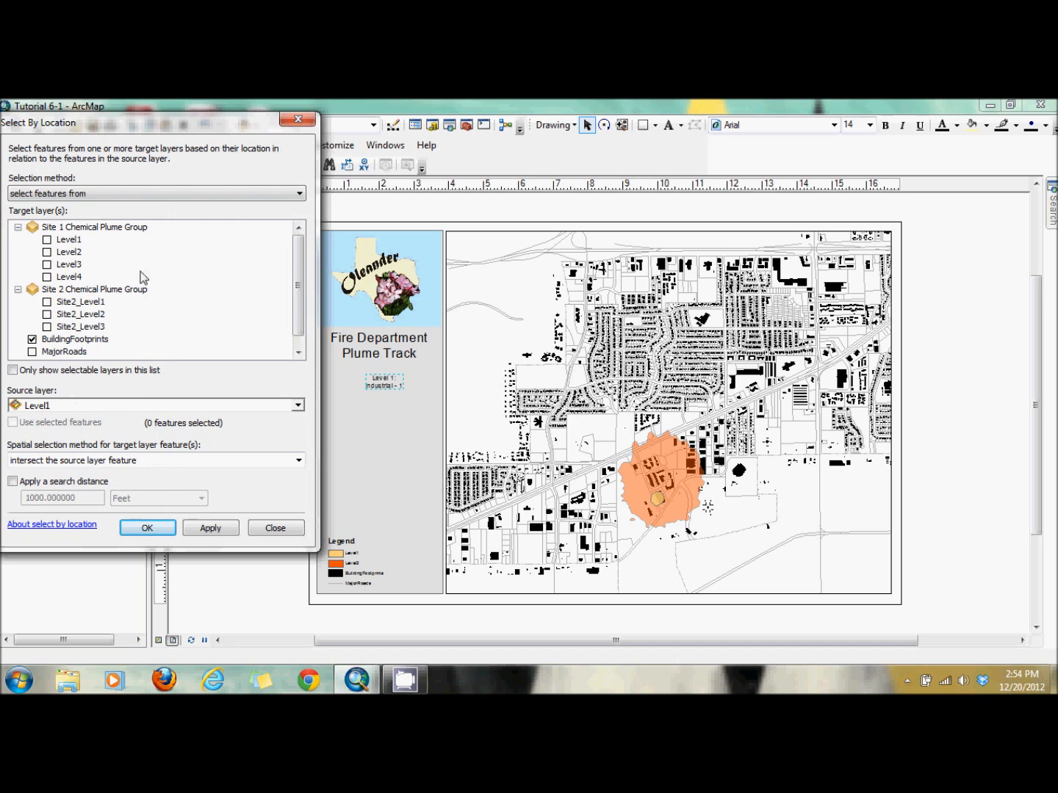
{"action": "left_click", "coordinate": [87, 405]}
{"action": "left_click", "coordinate": [83, 448]}
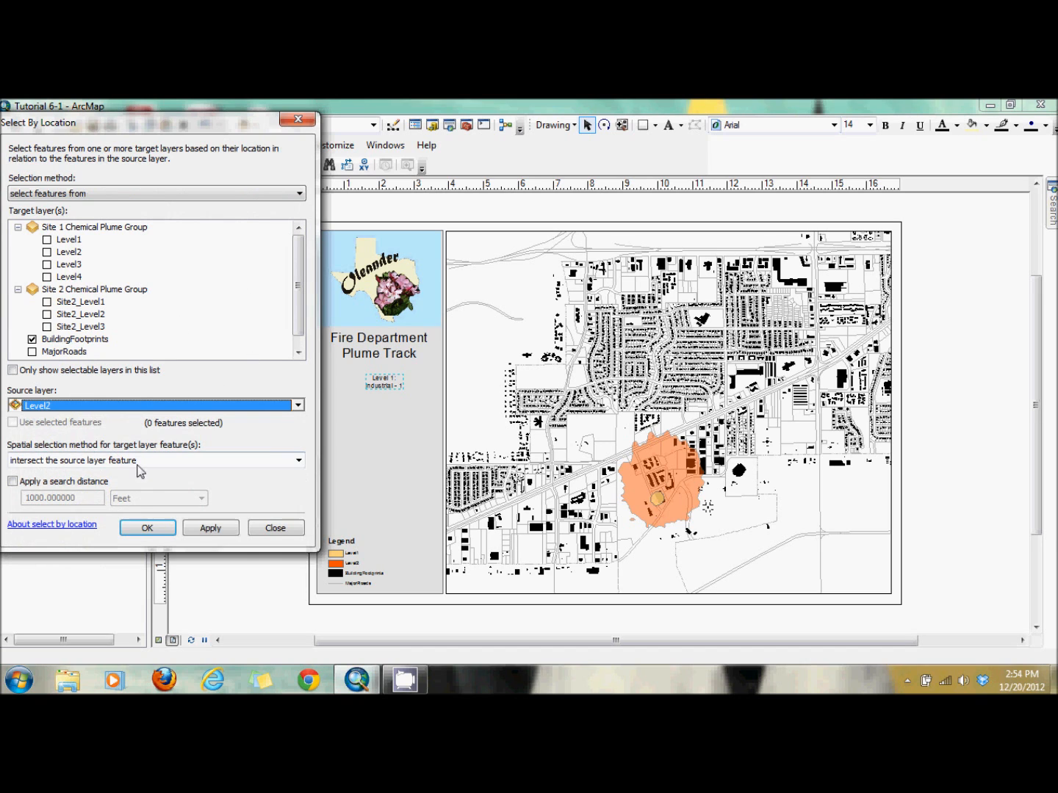
{"action": "left_click", "coordinate": [145, 527]}
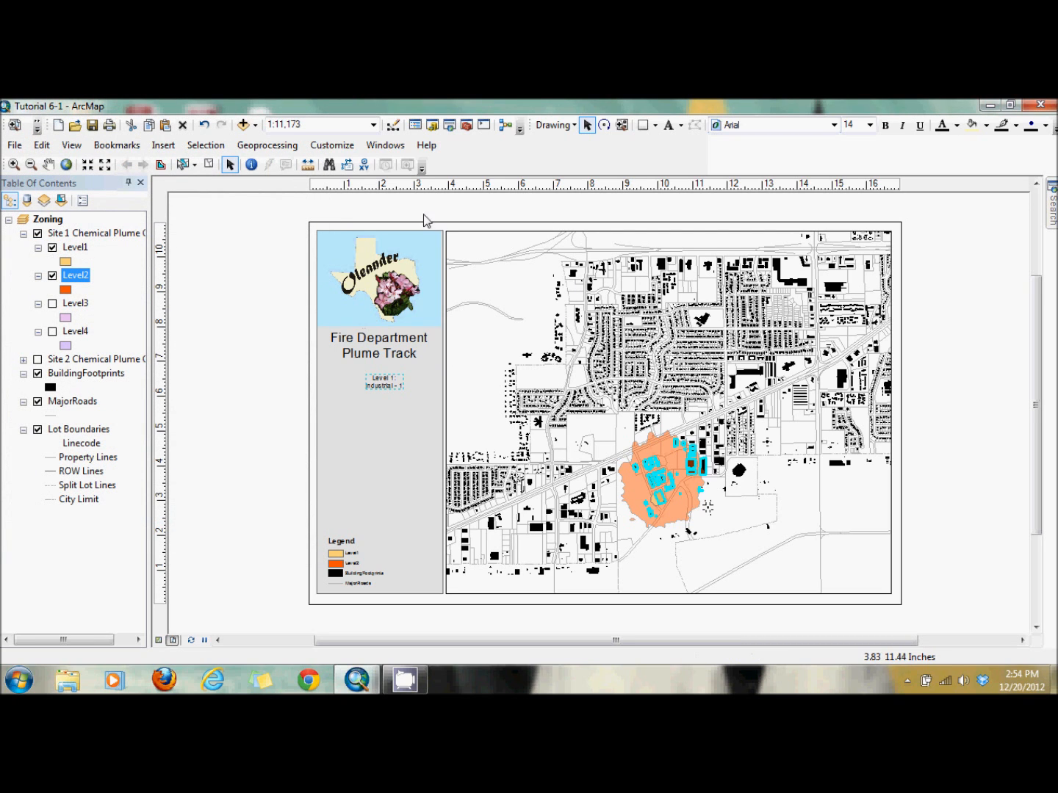
- Summarize the BuildingFootprints Use Code field for the selected records only and add the result table to the map
{"action": "right_click", "coordinate": [89, 374]}
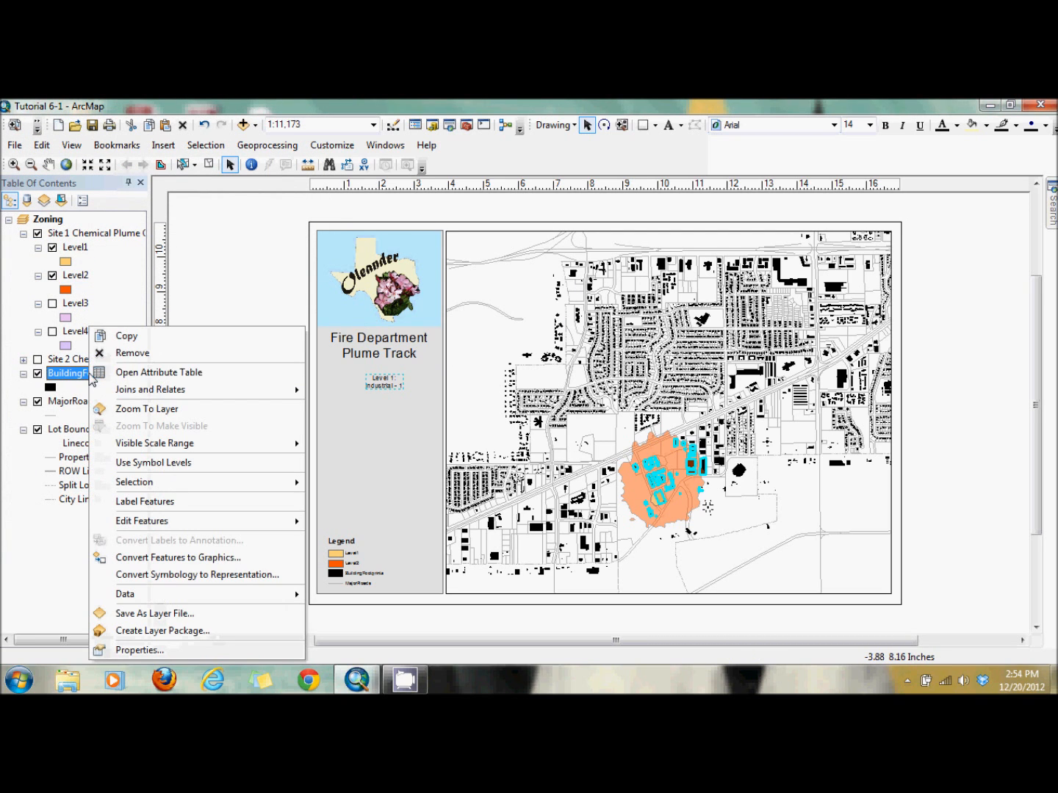
{"action": "left_click", "coordinate": [146, 374]}
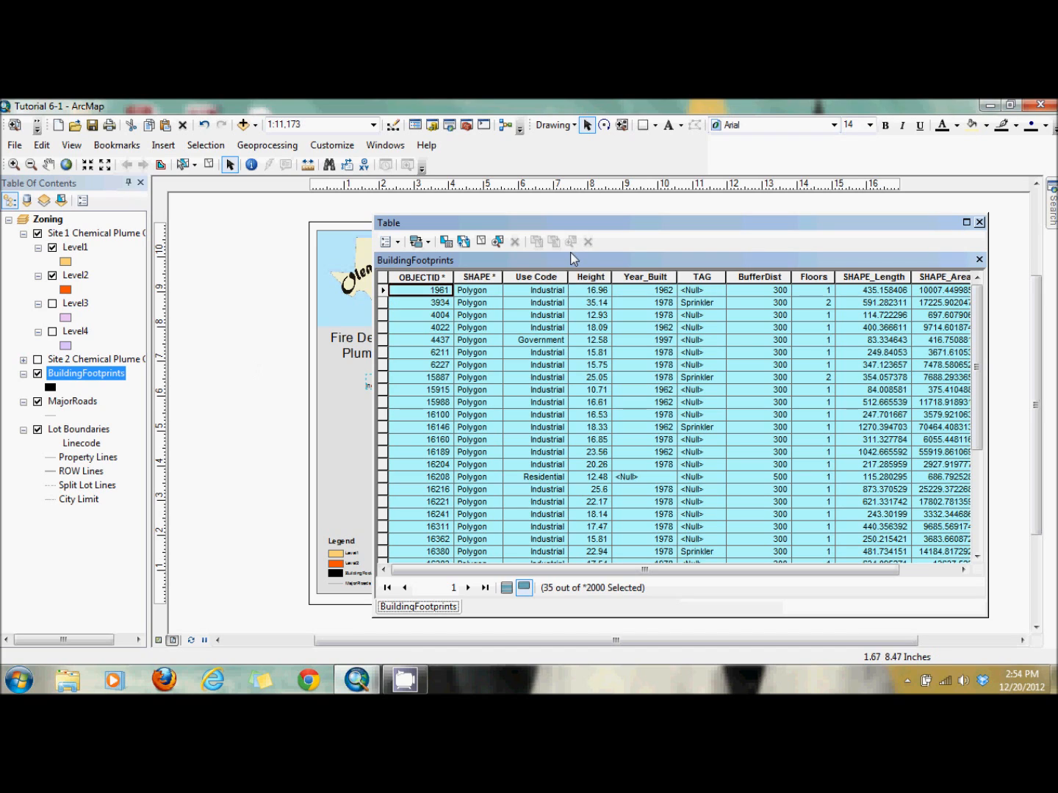
{"action": "left_click", "coordinate": [536, 280]}
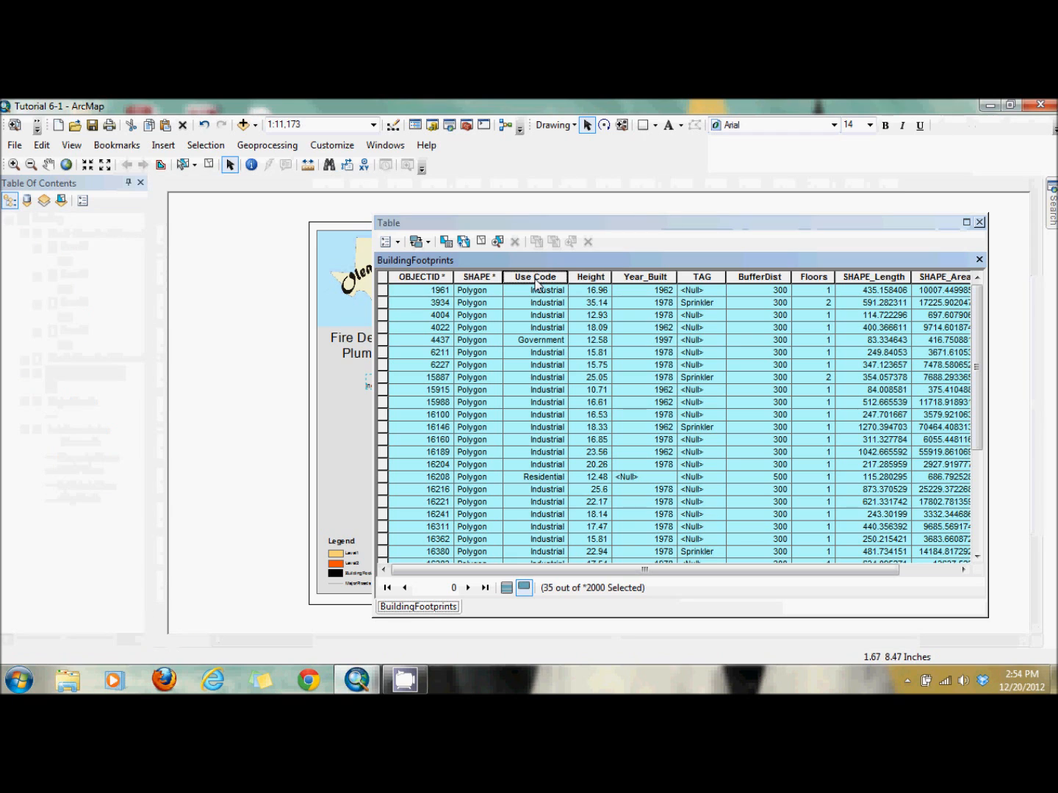
{"action": "right_click", "coordinate": [537, 281]}
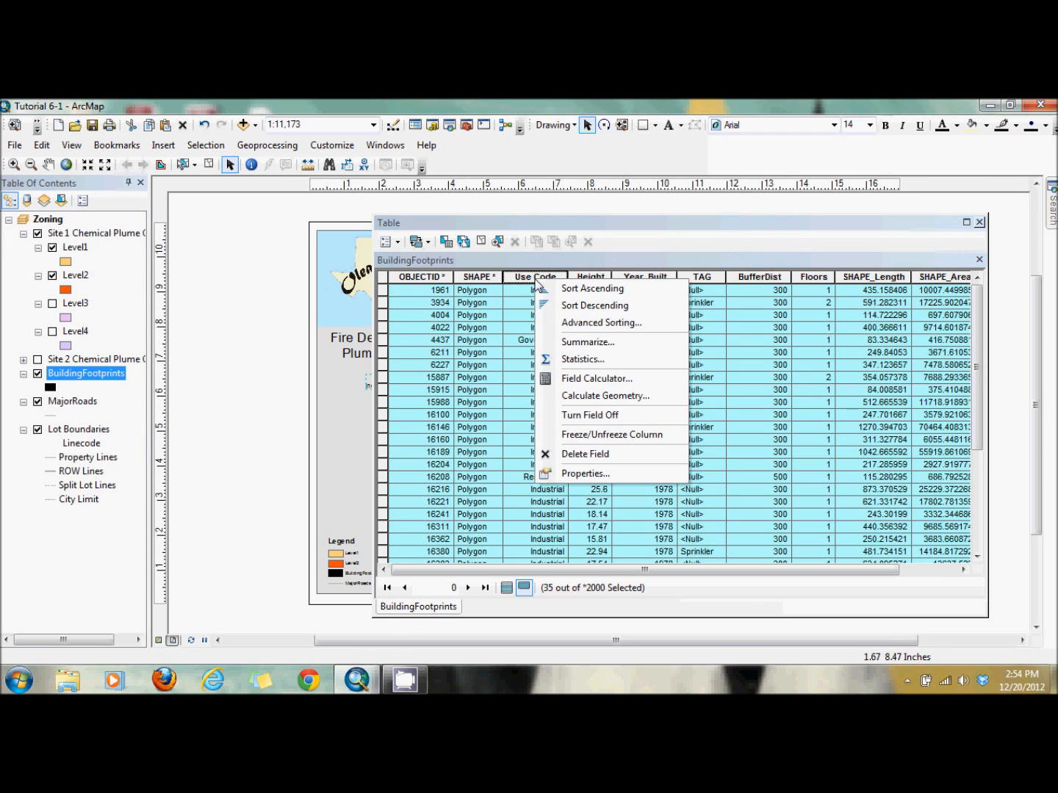
{"action": "left_click", "coordinate": [585, 343]}
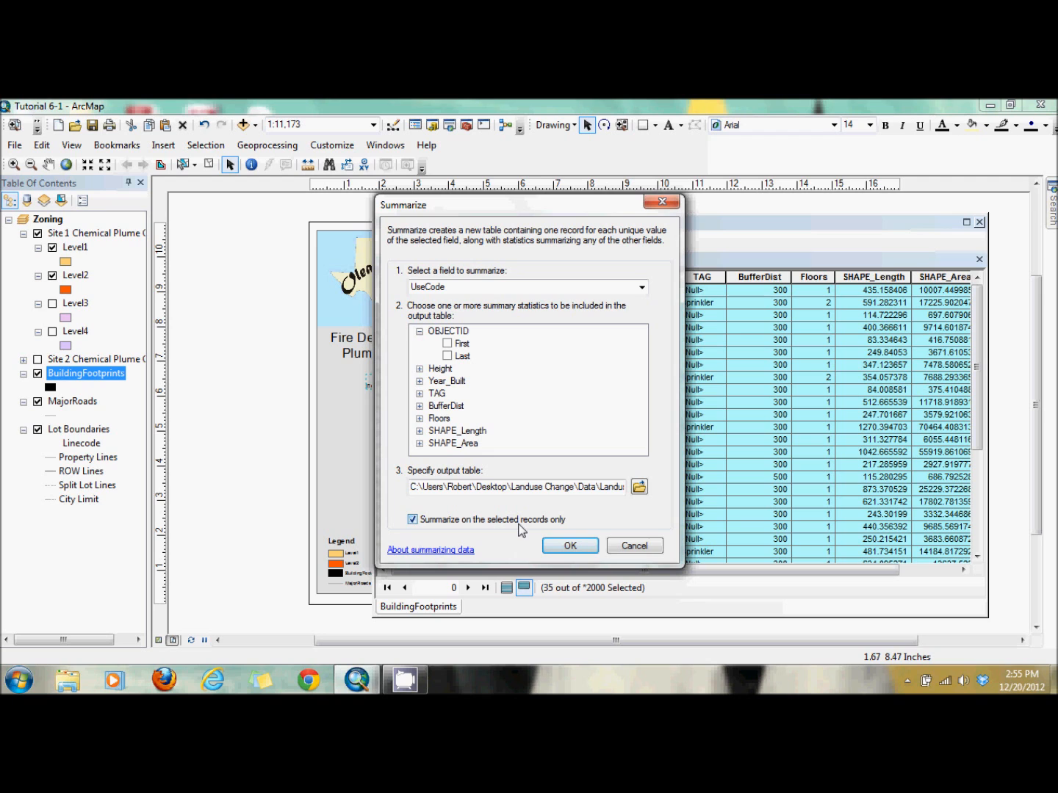
{"action": "left_click", "coordinate": [572, 548]}
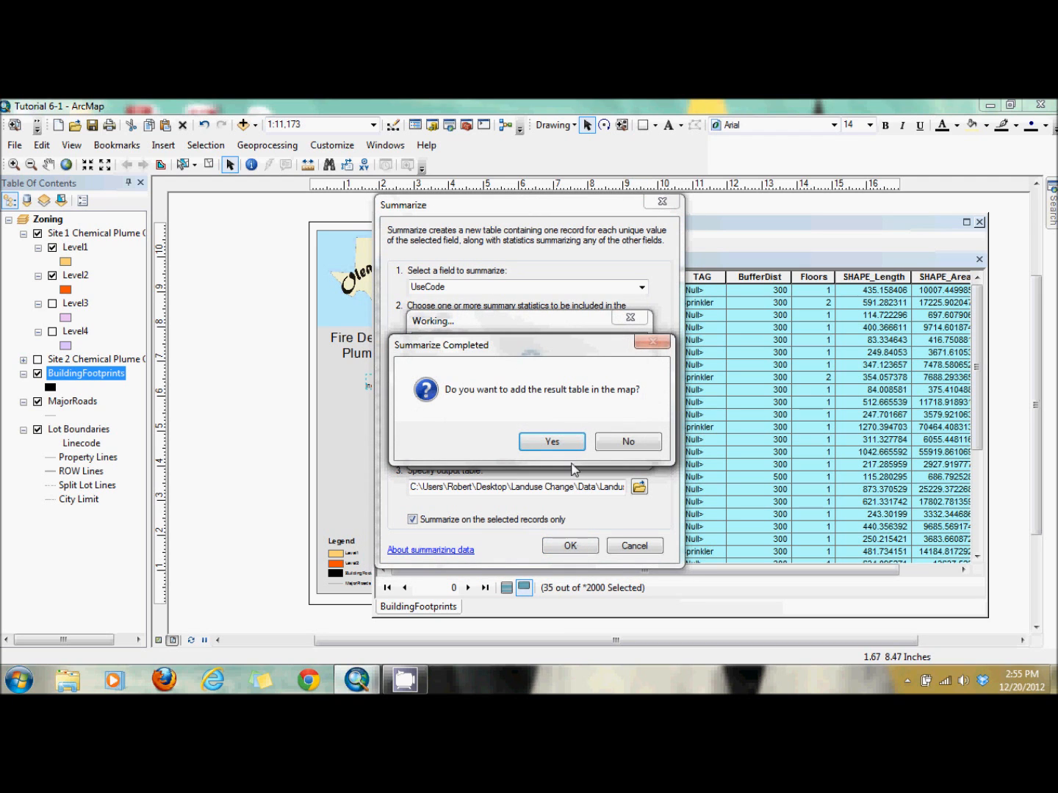
{"action": "left_click", "coordinate": [567, 440]}
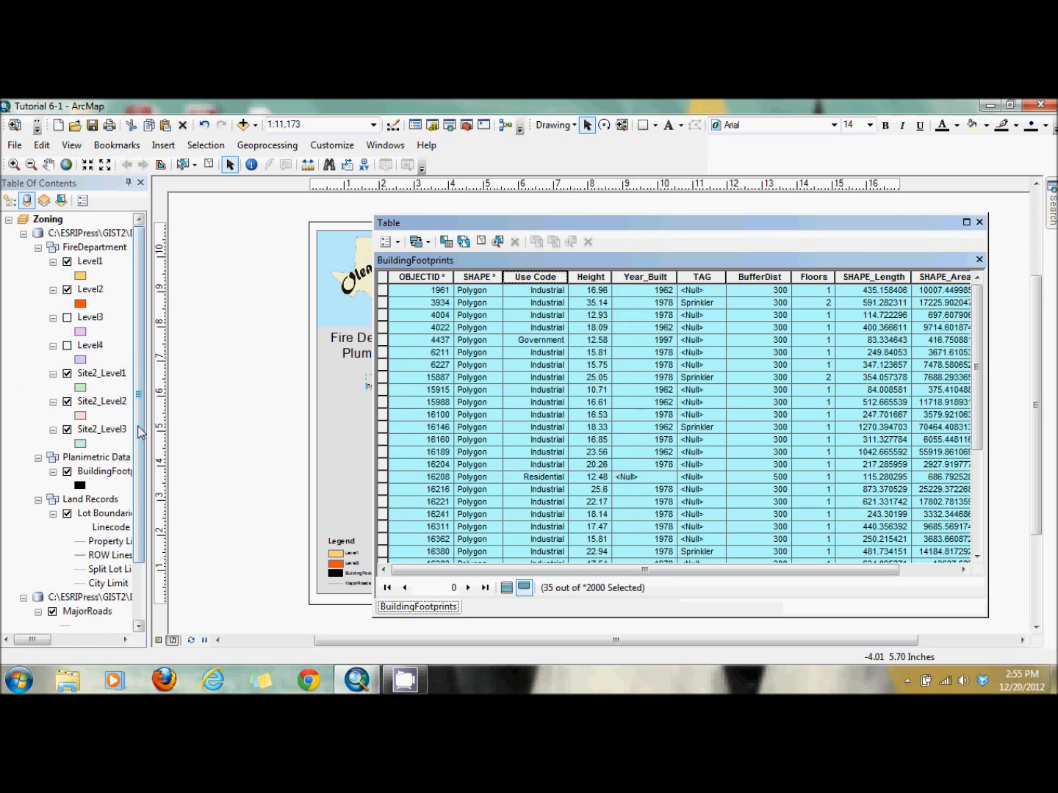
- Open the new summary output table and move its window aside to uncover the layout's text element
{"action": "left_click_drag", "start_coordinate": [140, 434], "coordinate": [145, 511]}
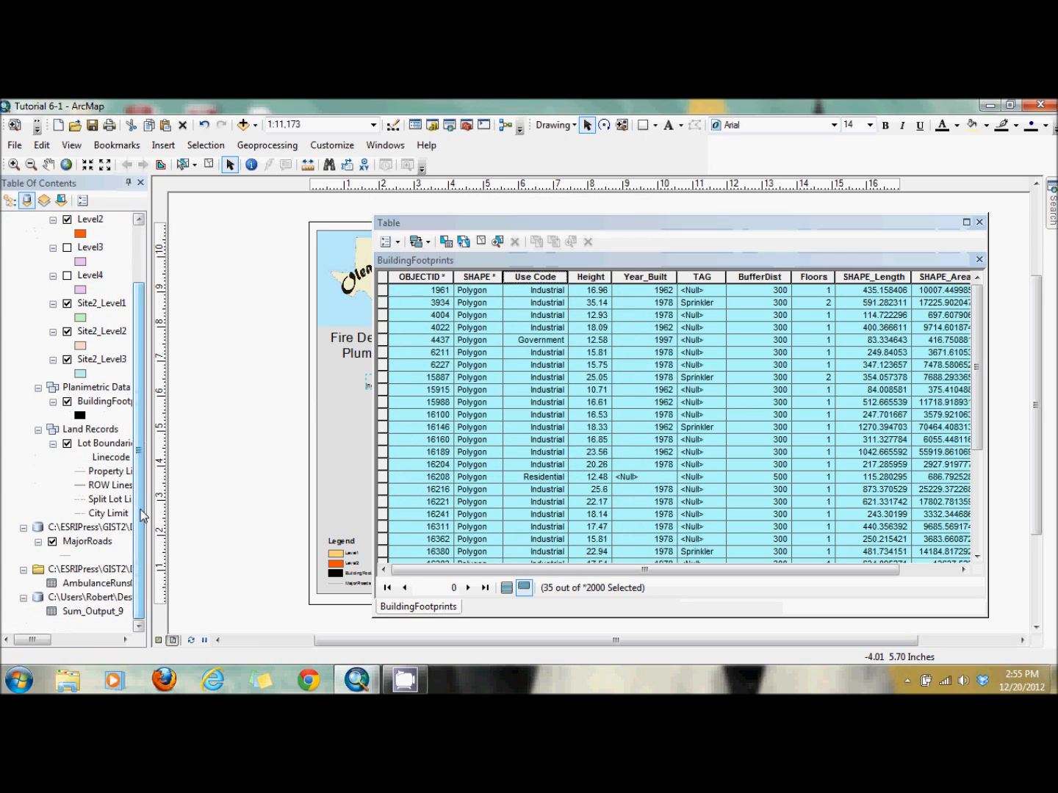
{"action": "right_click", "coordinate": [73, 611]}
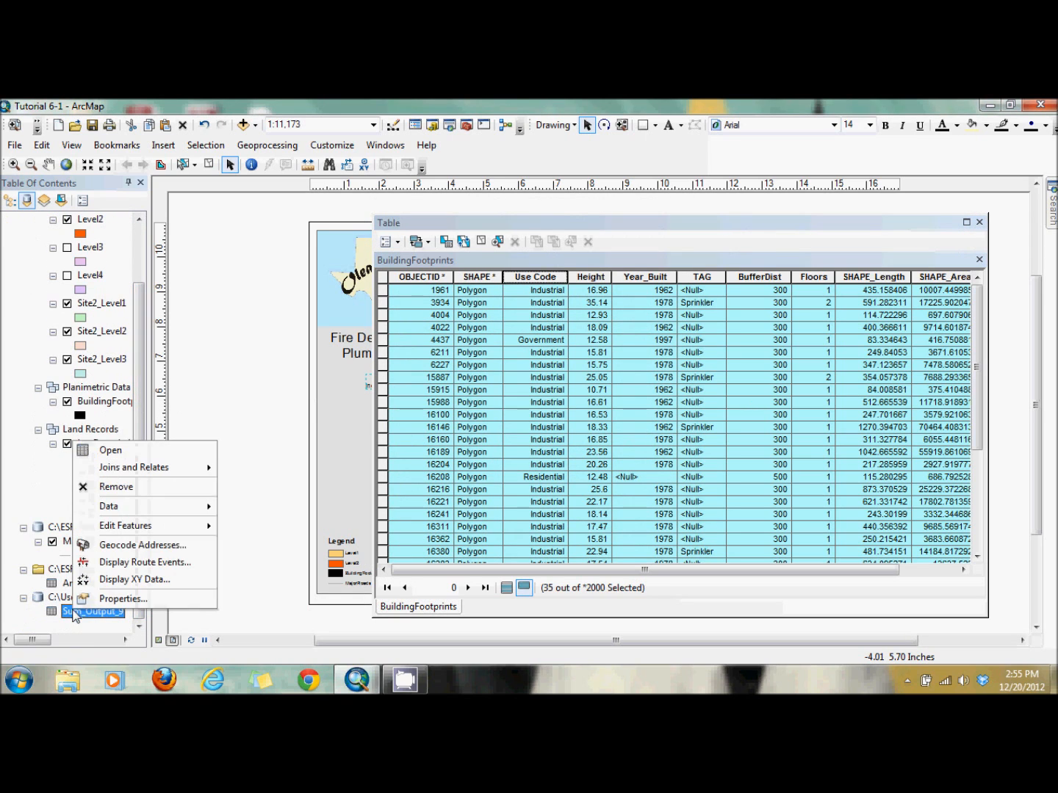
{"action": "left_click", "coordinate": [162, 460]}
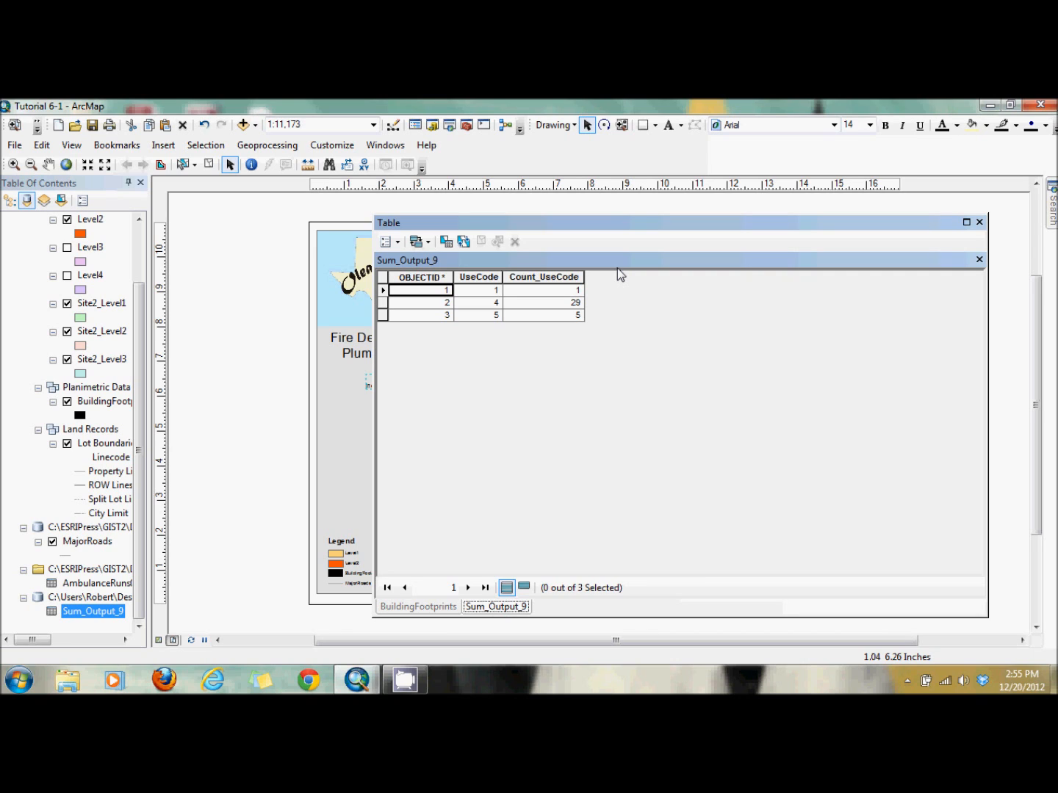
{"action": "left_click_drag", "start_coordinate": [510, 225], "coordinate": [745, 241]}
- Copy the Level 1 lines of the layout's text element and paste them below, separated by a blank line
{"action": "double_click", "coordinate": [390, 387]}
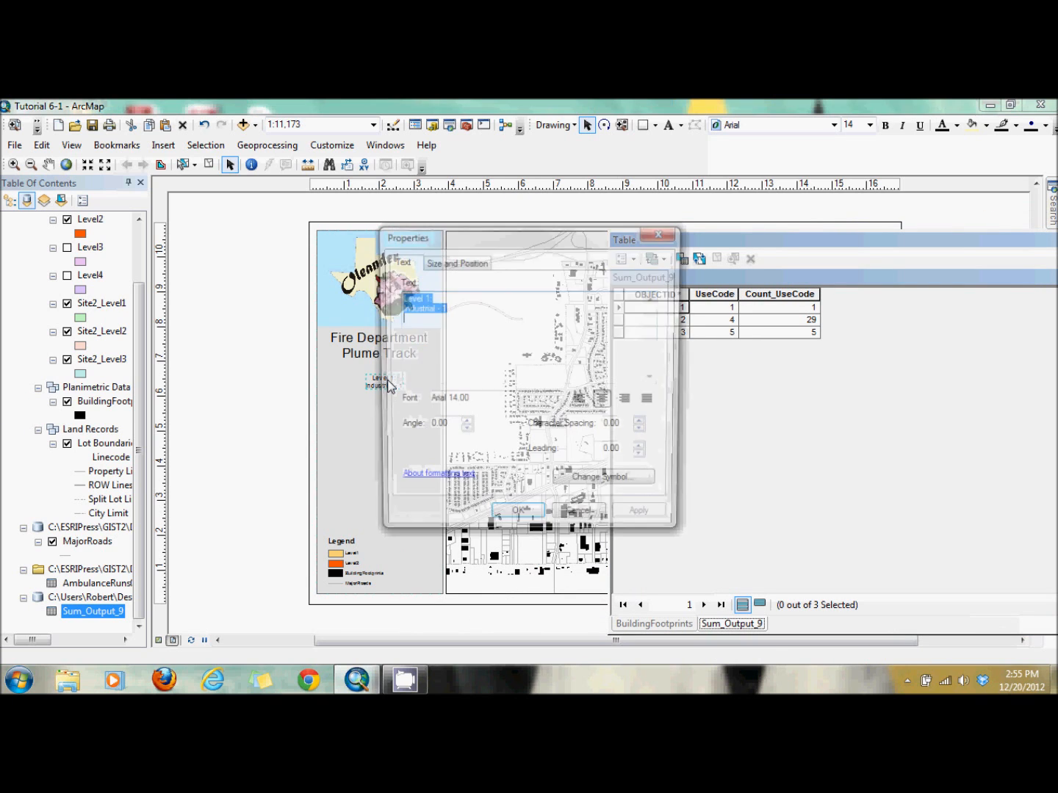
{"action": "left_click", "coordinate": [459, 315]}
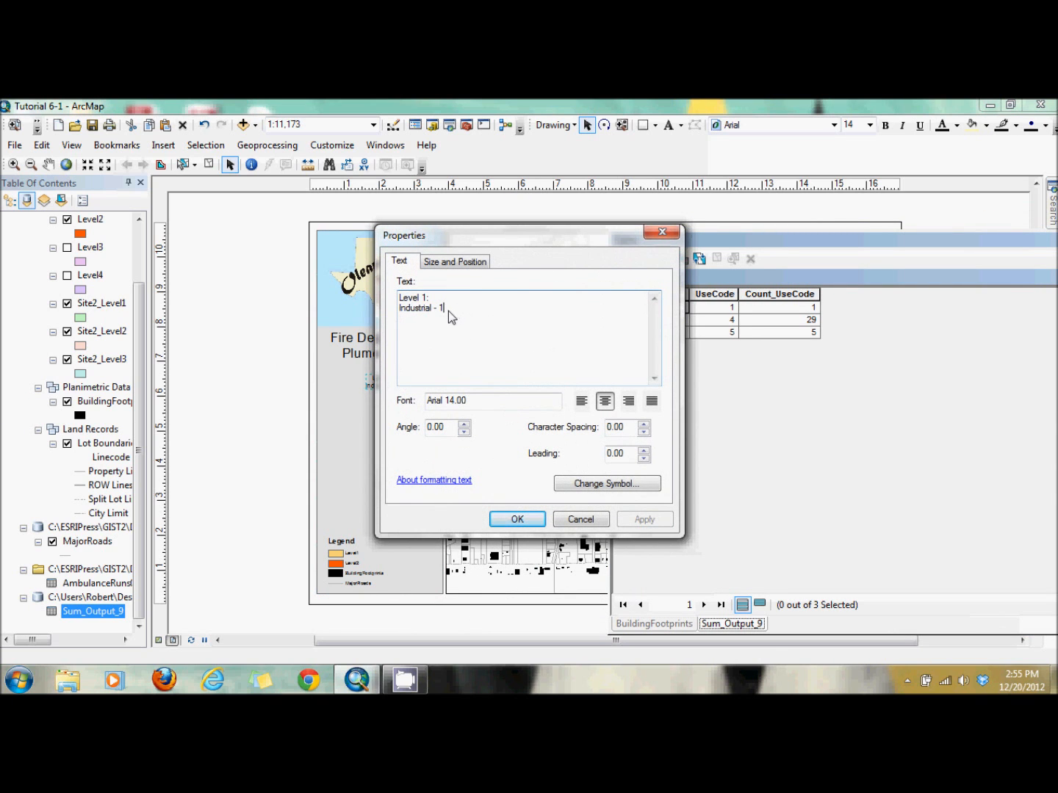
{"action": "left_click_drag", "start_coordinate": [448, 312], "coordinate": [398, 296]}
{"action": "right_click", "coordinate": [427, 321]}
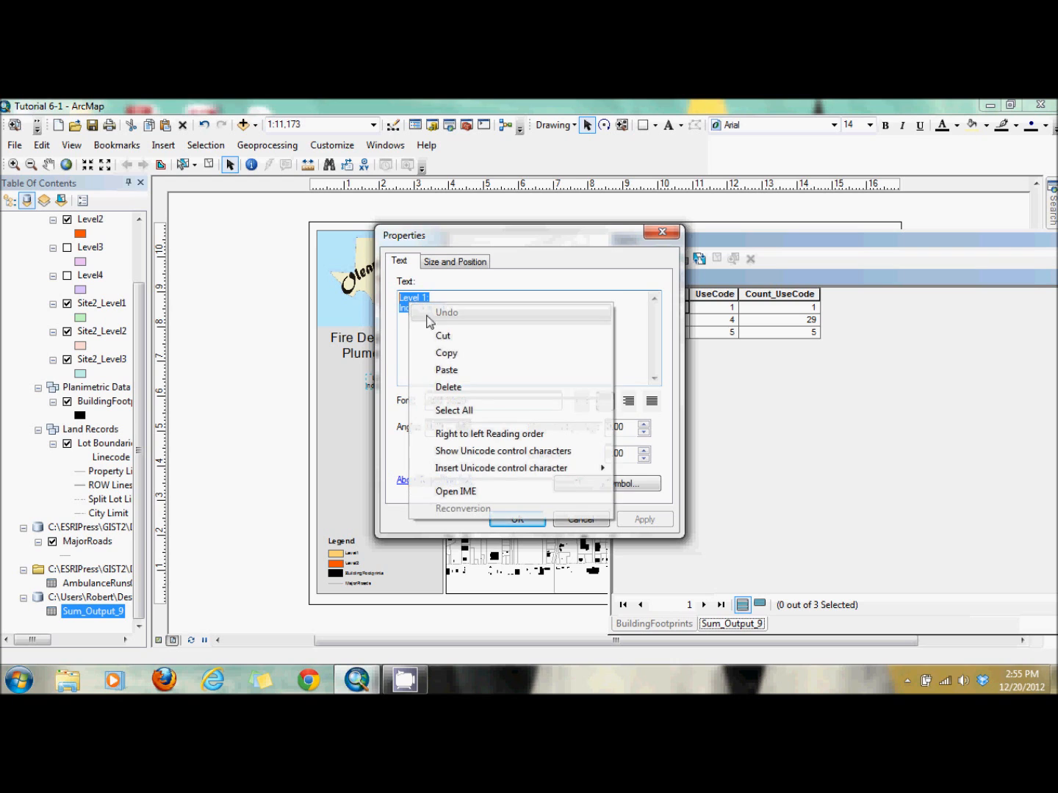
{"action": "left_click", "coordinate": [454, 354]}
{"action": "left_click", "coordinate": [405, 324]}
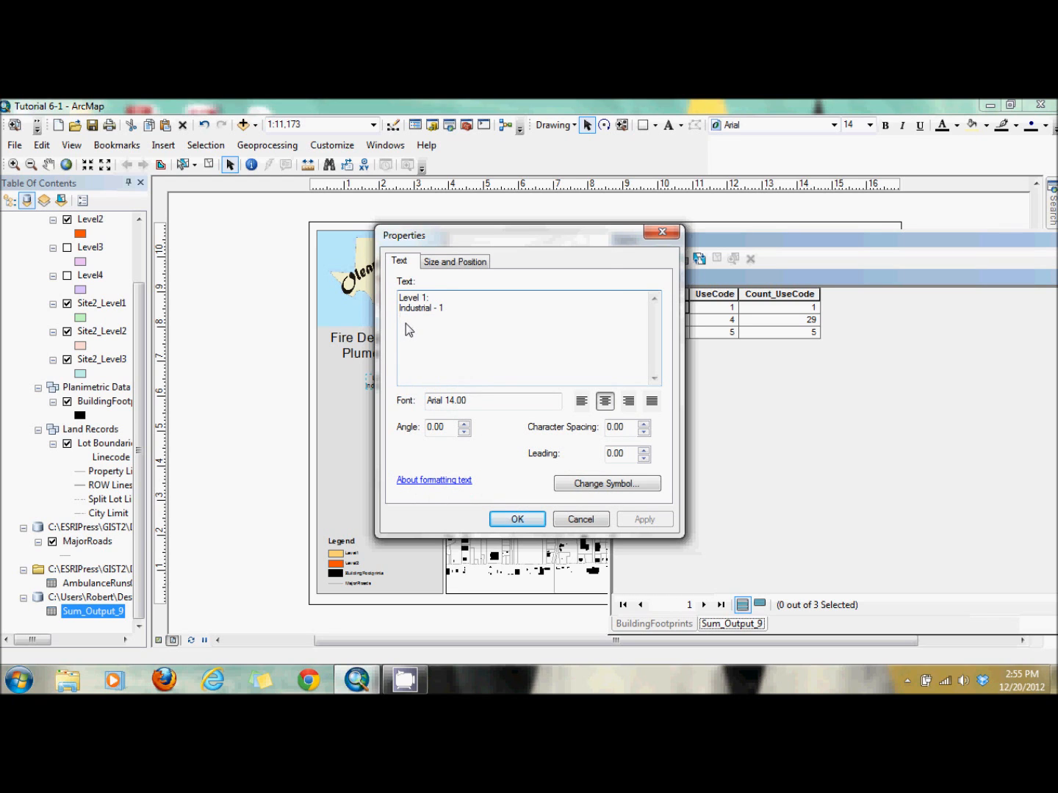
{"action": "right_click", "coordinate": [406, 323]}
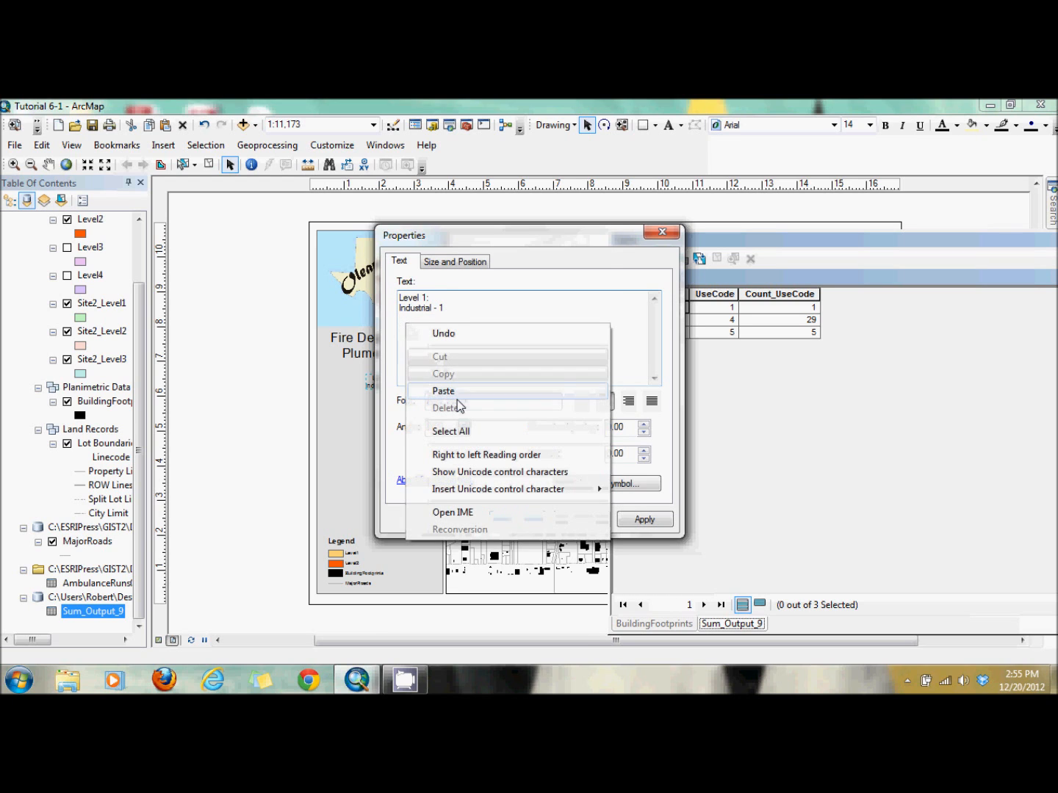
{"action": "left_click", "coordinate": [466, 394]}
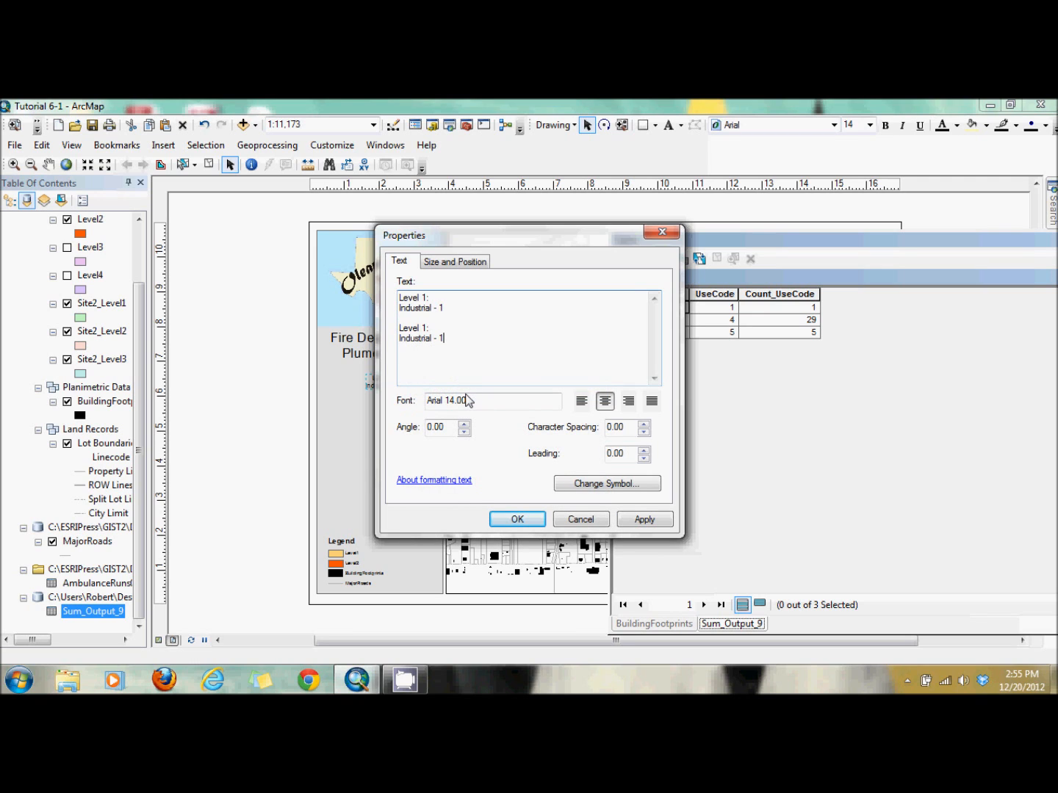
- Change the pasted block to "Level 2:" with the lines "Industrial - 29", "Government - 5" and "Residential - 1", and apply the text
{"action": "left_click", "coordinate": [424, 325]}
{"action": "key", "text": "Right"}
{"action": "key", "text": "BackSpace"}
{"action": "key", "text": "BackSpace"}
{"action": "type", "text": "ernment"}
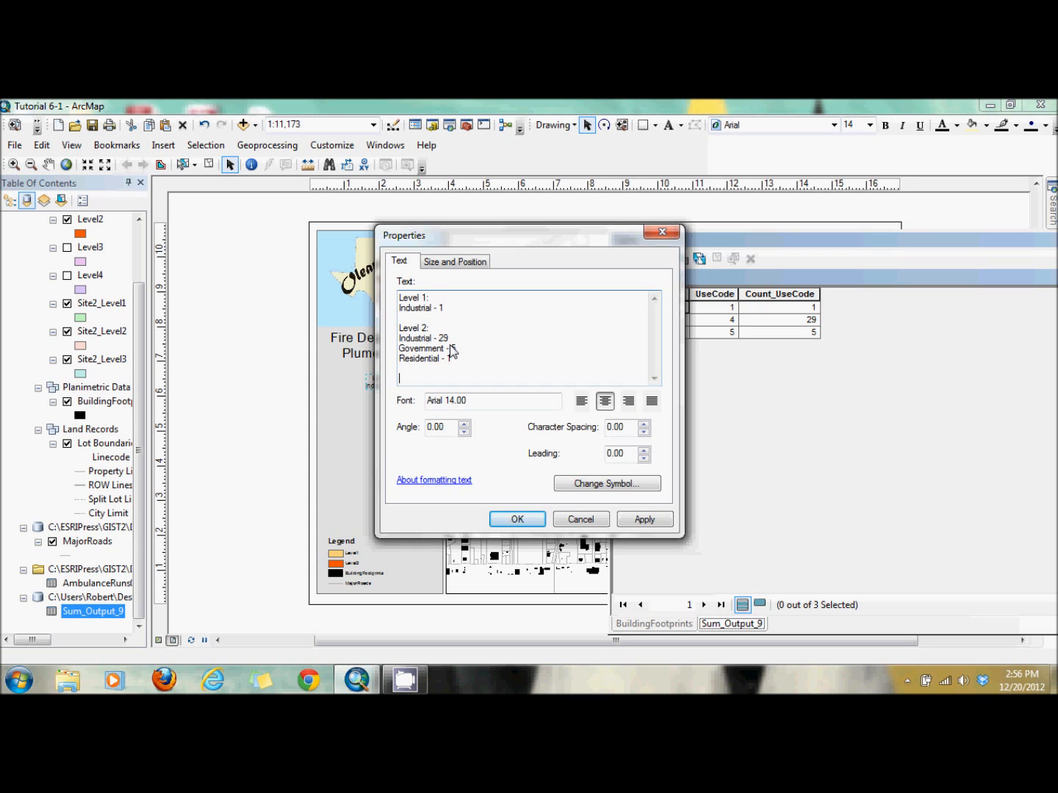
{"action": "left_click", "coordinate": [506, 519]}
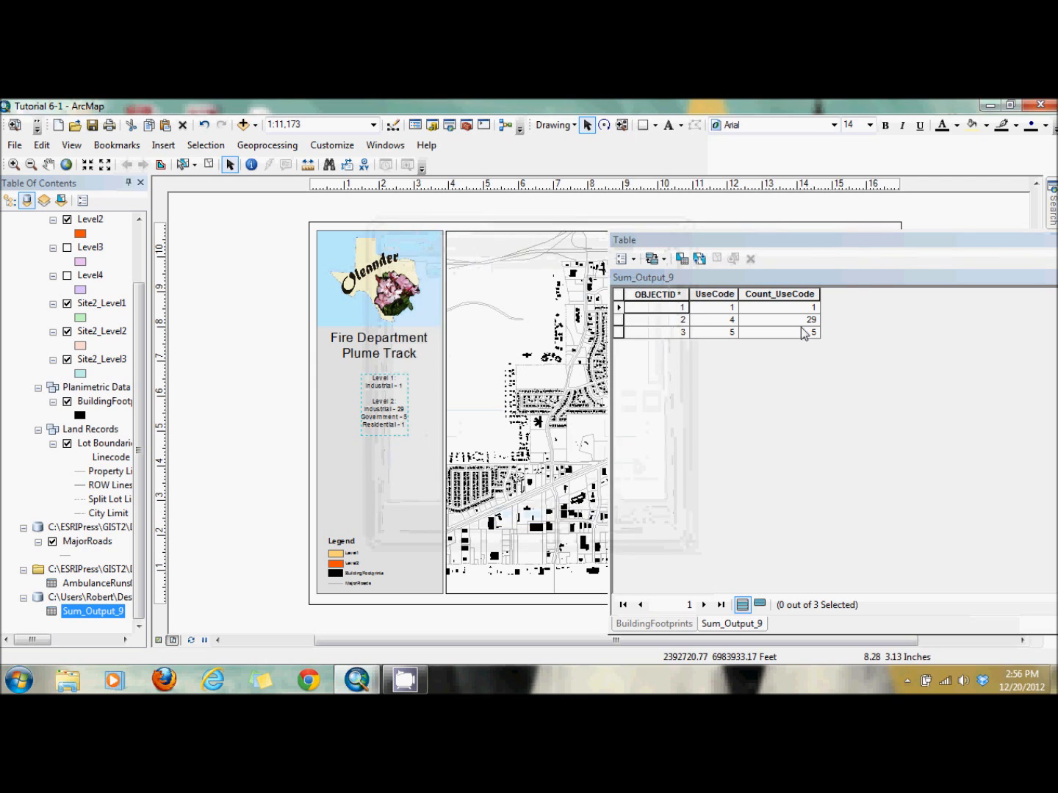
- Close the table window and display the Site 1 Level3 plume layer
{"action": "left_click_drag", "start_coordinate": [920, 241], "coordinate": [664, 251]}
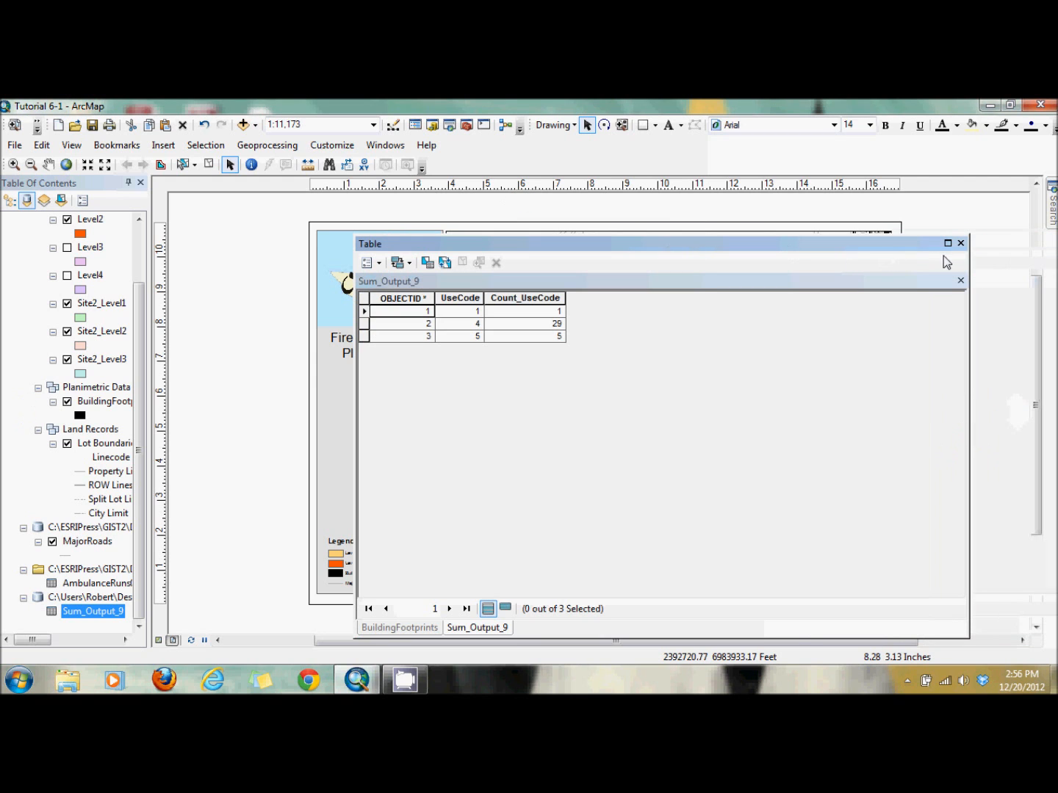
{"action": "left_click", "coordinate": [961, 243]}
{"action": "left_click", "coordinate": [66, 248]}
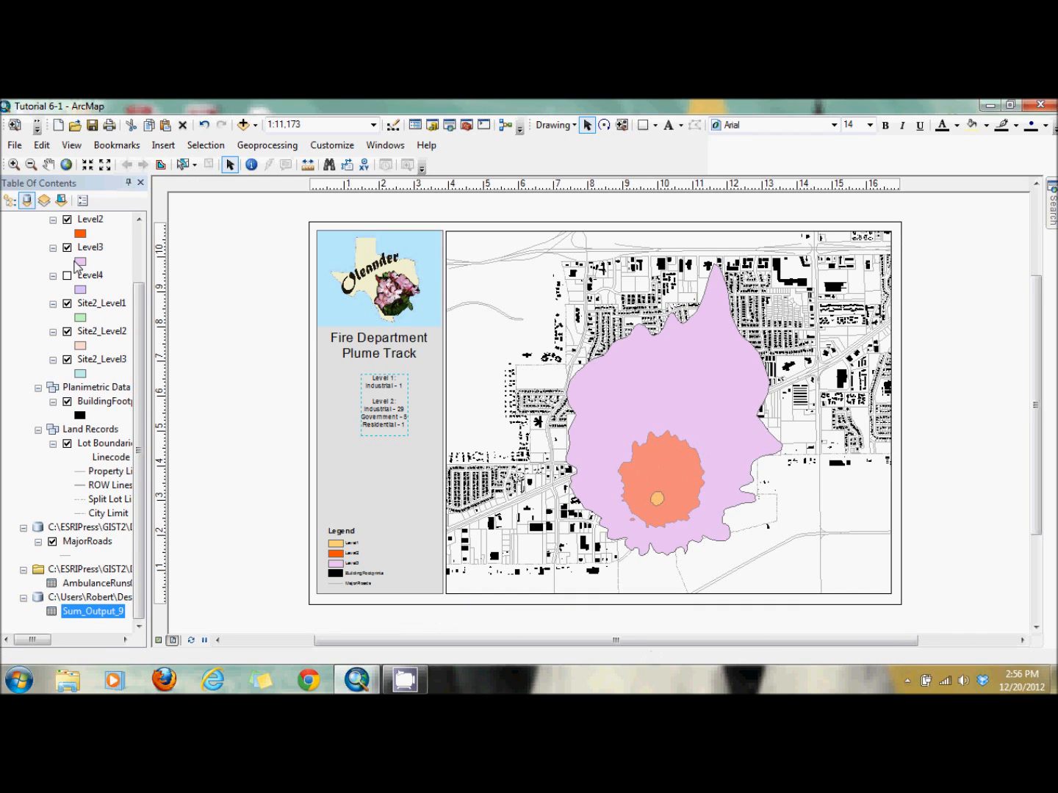
- Give the Site 1 Level3 plume layer a dark red fill and 50% transparency
{"action": "double_click", "coordinate": [105, 246]}
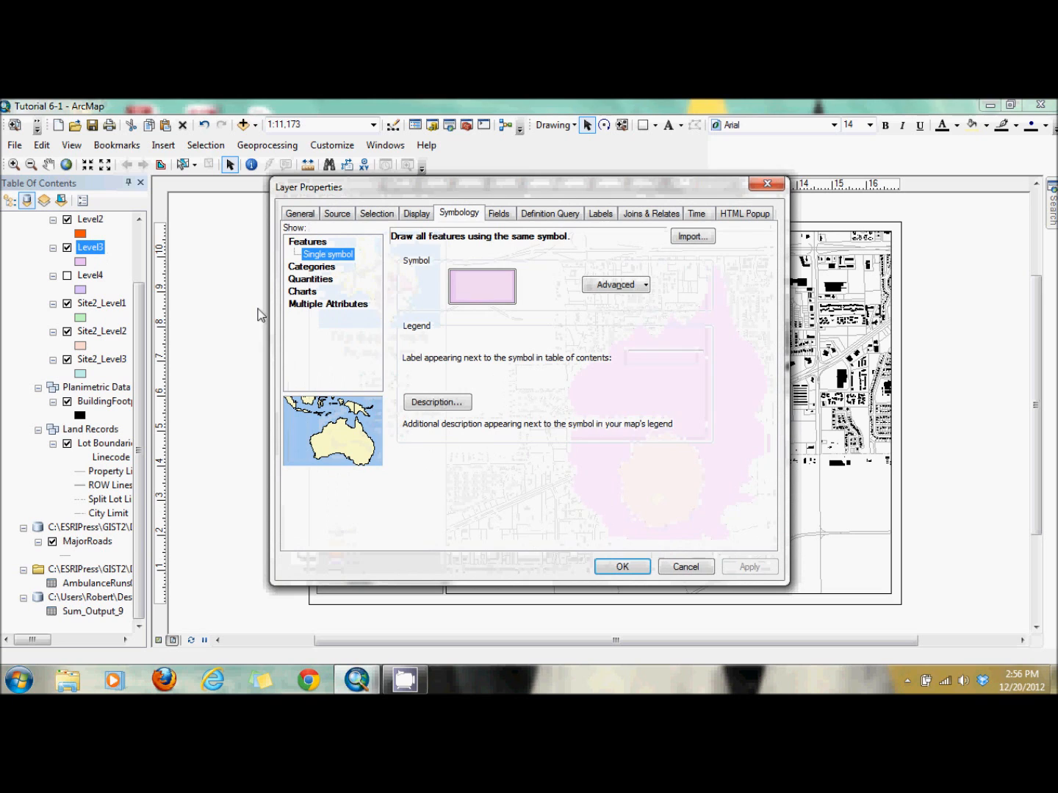
{"action": "left_click", "coordinate": [482, 274]}
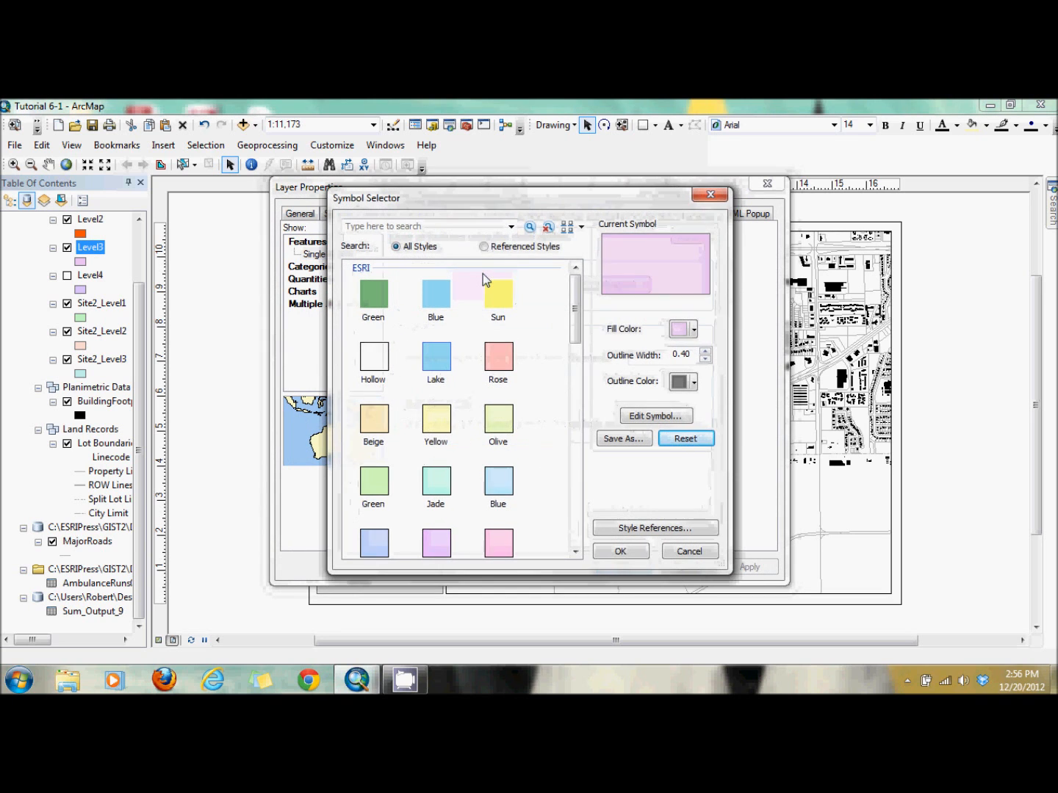
{"action": "left_click", "coordinate": [691, 329]}
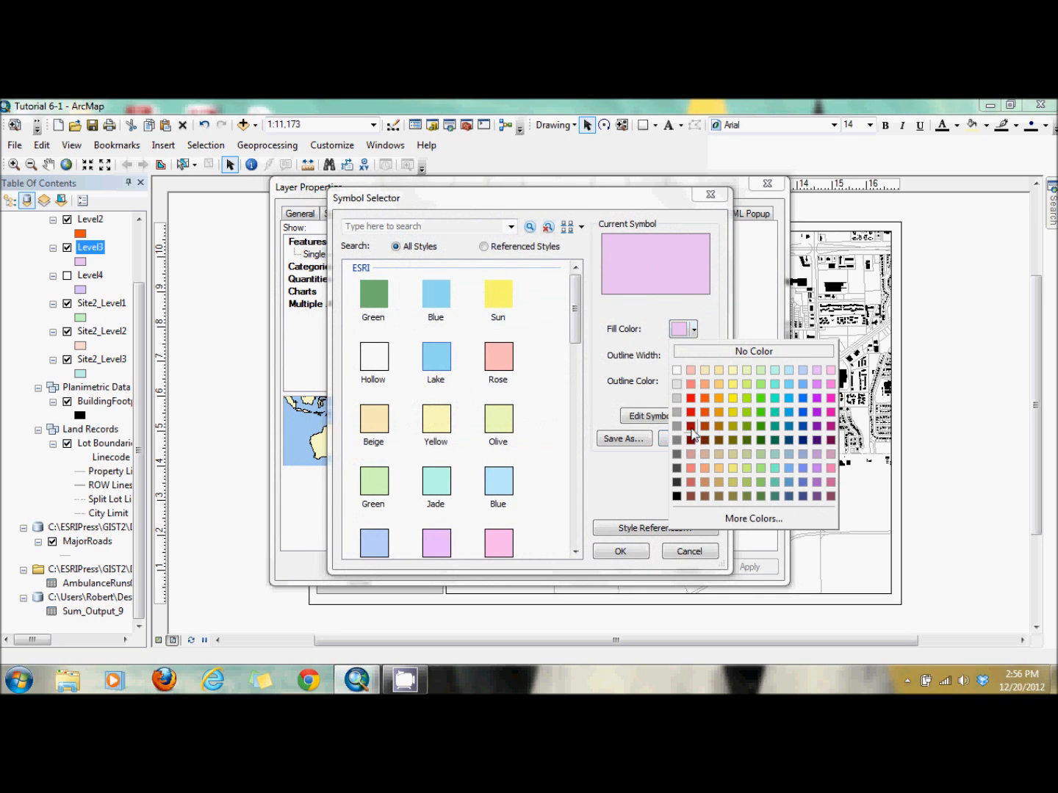
{"action": "left_click", "coordinate": [692, 429]}
{"action": "left_click", "coordinate": [621, 551]}
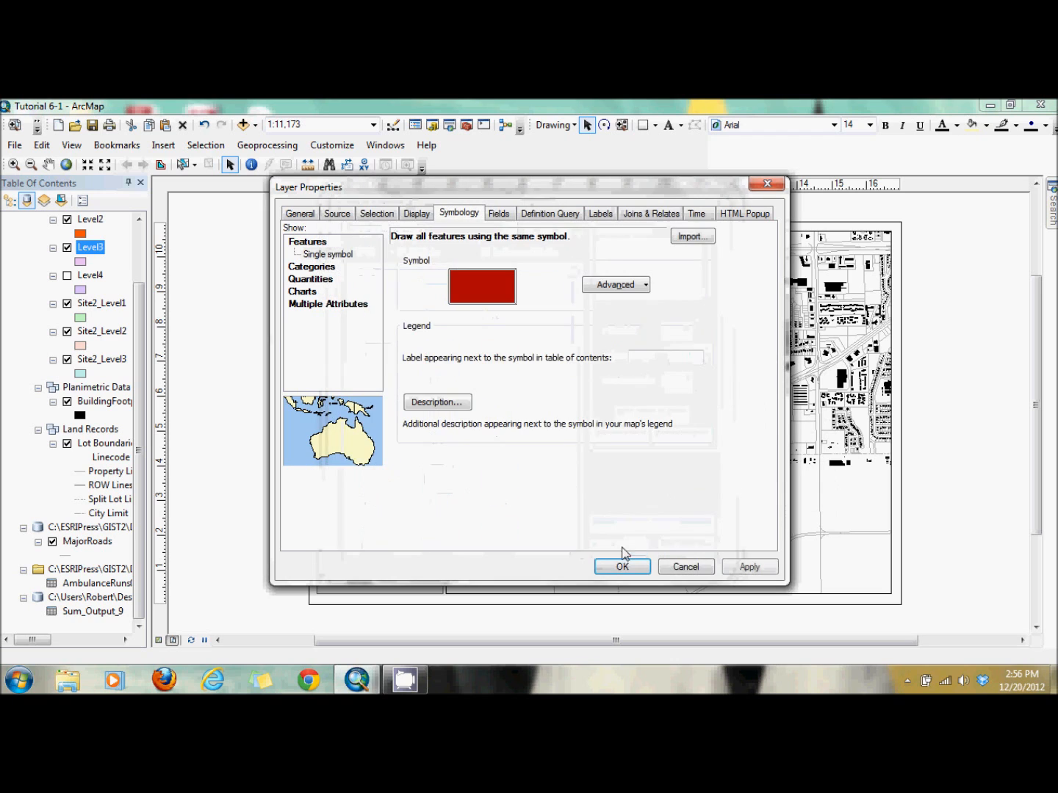
{"action": "left_click", "coordinate": [414, 213]}
{"action": "left_click", "coordinate": [414, 250]}
{"action": "type", "text": "50"}
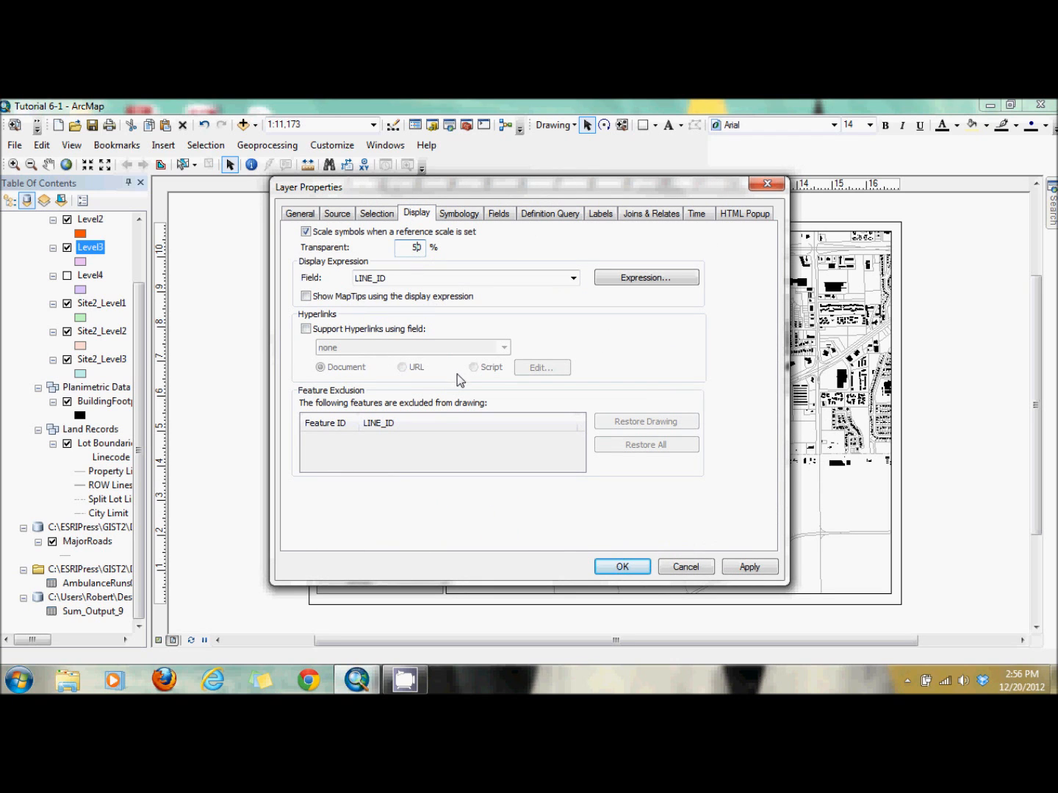
{"action": "left_click", "coordinate": [621, 566]}
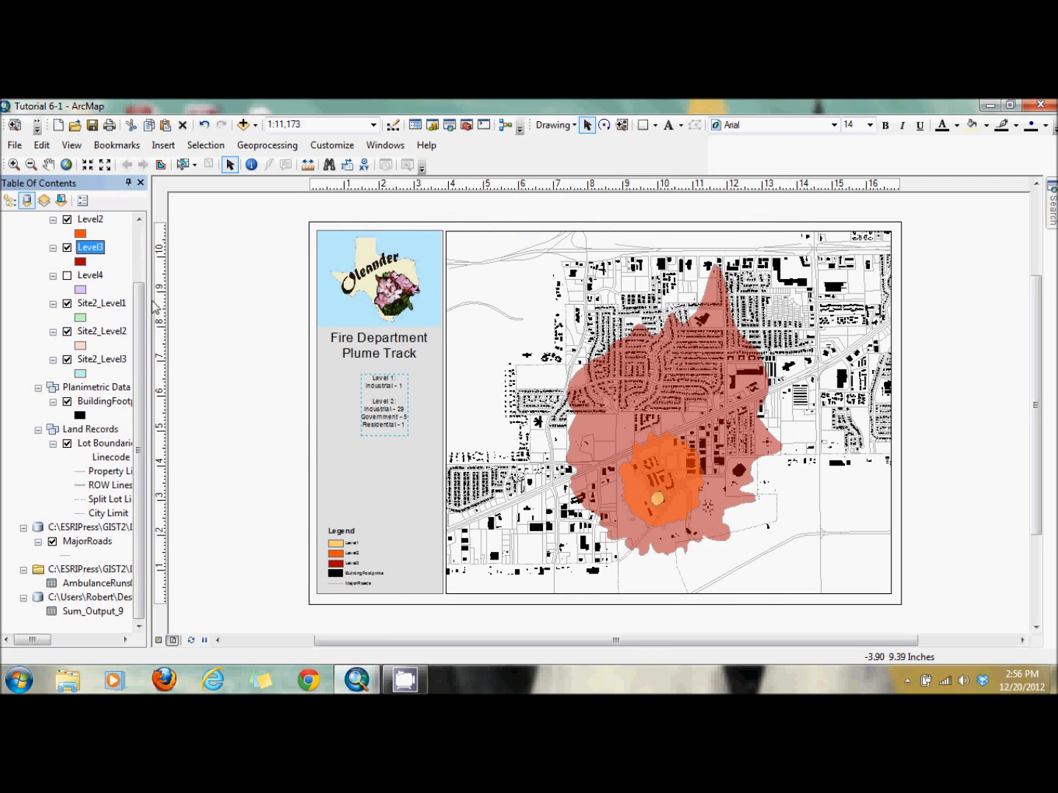
- Select by location the BuildingFootprints features affected by the plume, using Level3 as the source layer
{"action": "left_click", "coordinate": [206, 144]}
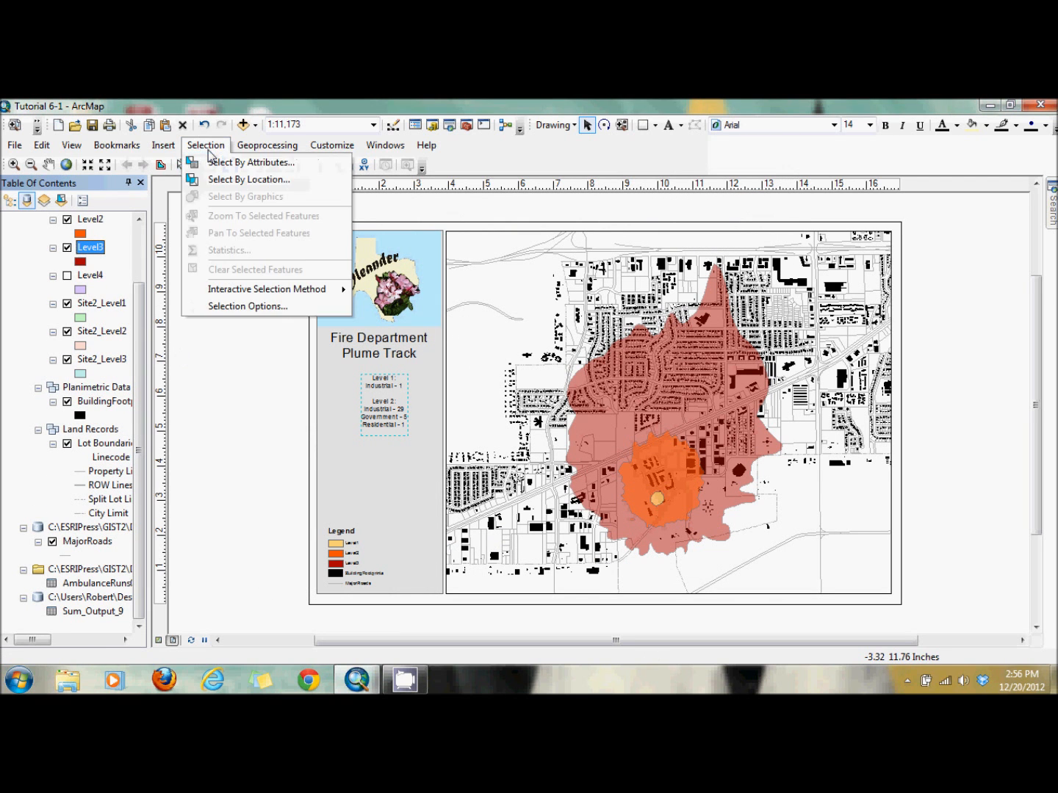
{"action": "left_click", "coordinate": [257, 178]}
{"action": "left_click", "coordinate": [64, 405]}
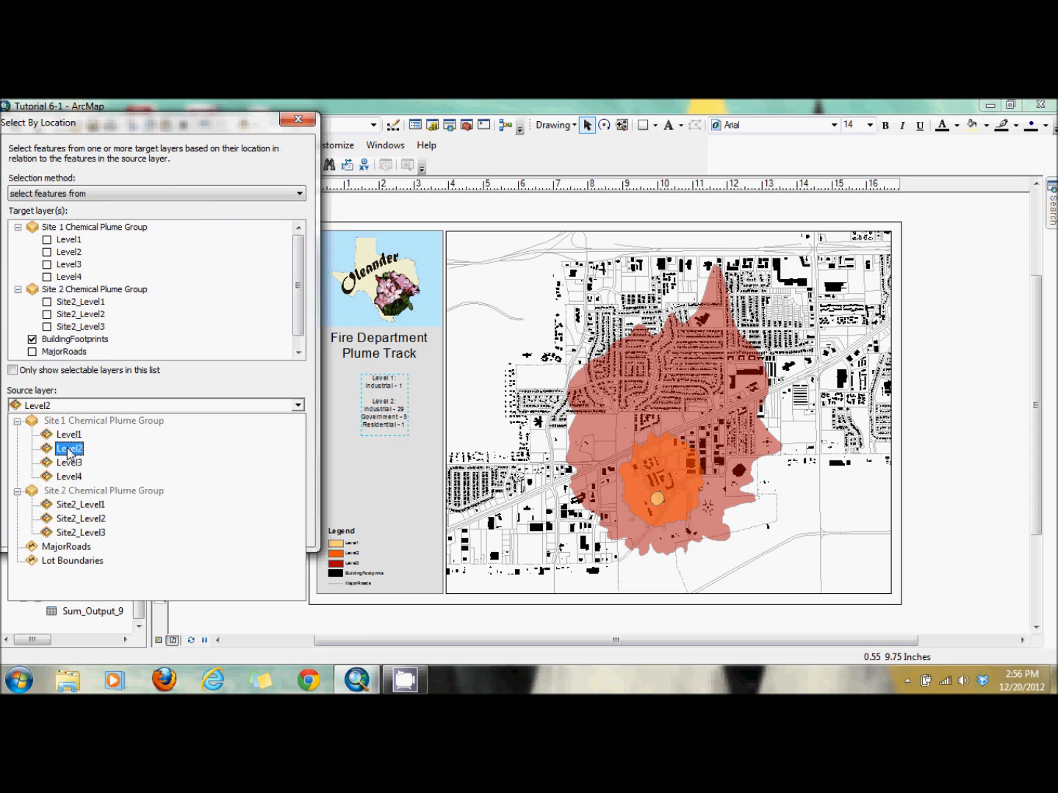
{"action": "left_click", "coordinate": [71, 462]}
{"action": "left_click", "coordinate": [148, 528]}
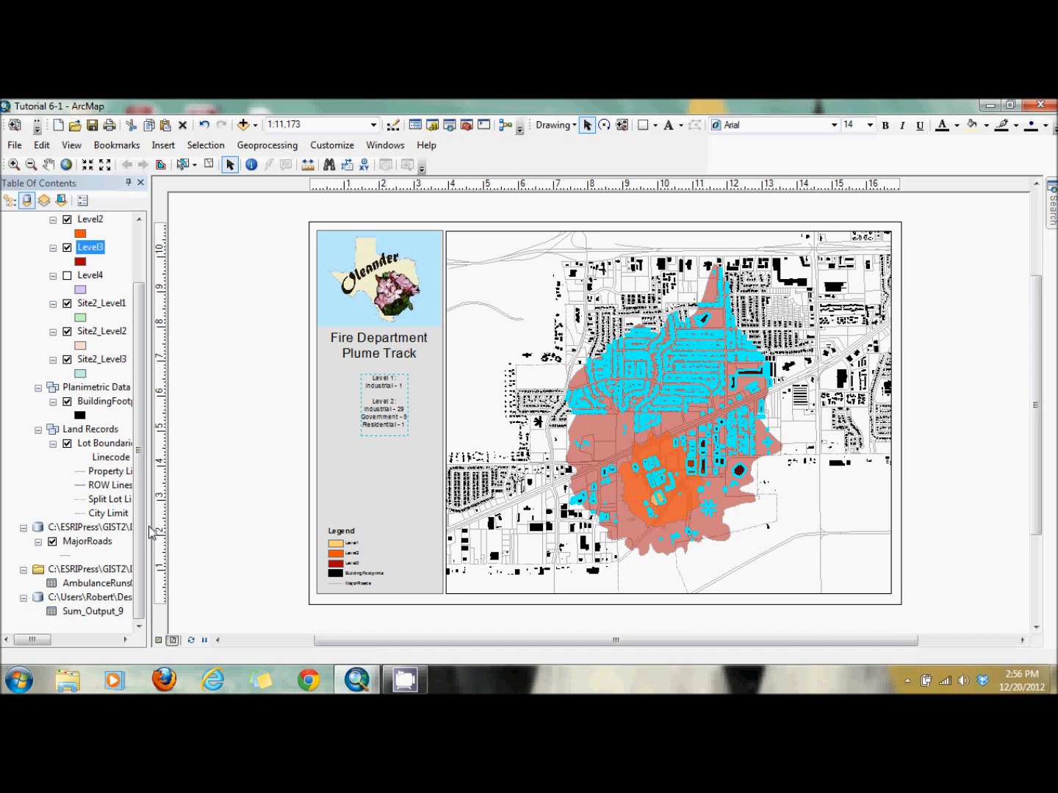
- Summarize the selected BuildingFootprints records by Use Code and add the resulting table to the map
{"action": "right_click", "coordinate": [94, 399]}
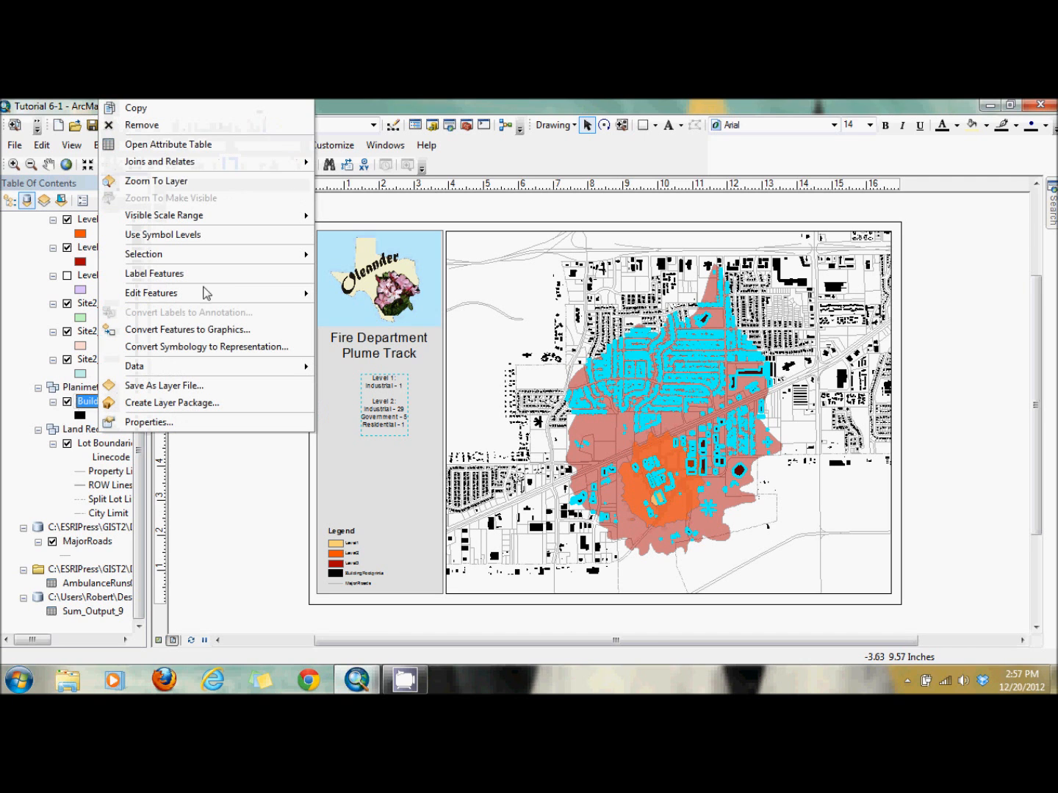
{"action": "left_click", "coordinate": [273, 152]}
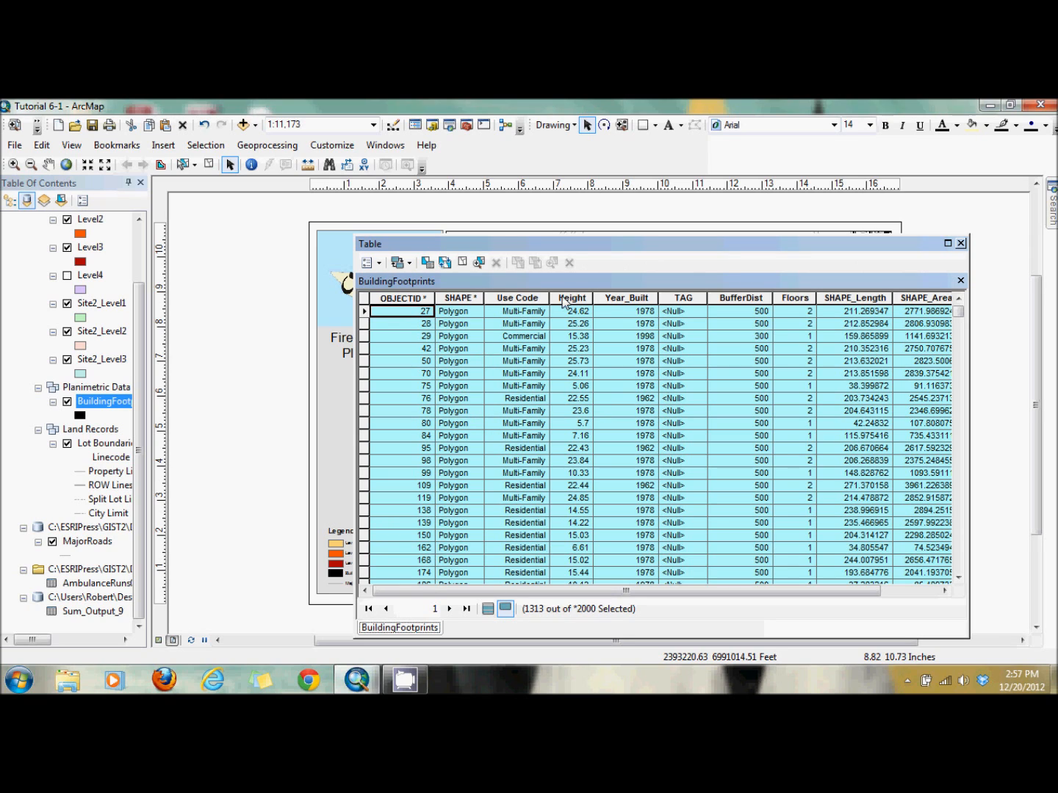
{"action": "right_click", "coordinate": [521, 301]}
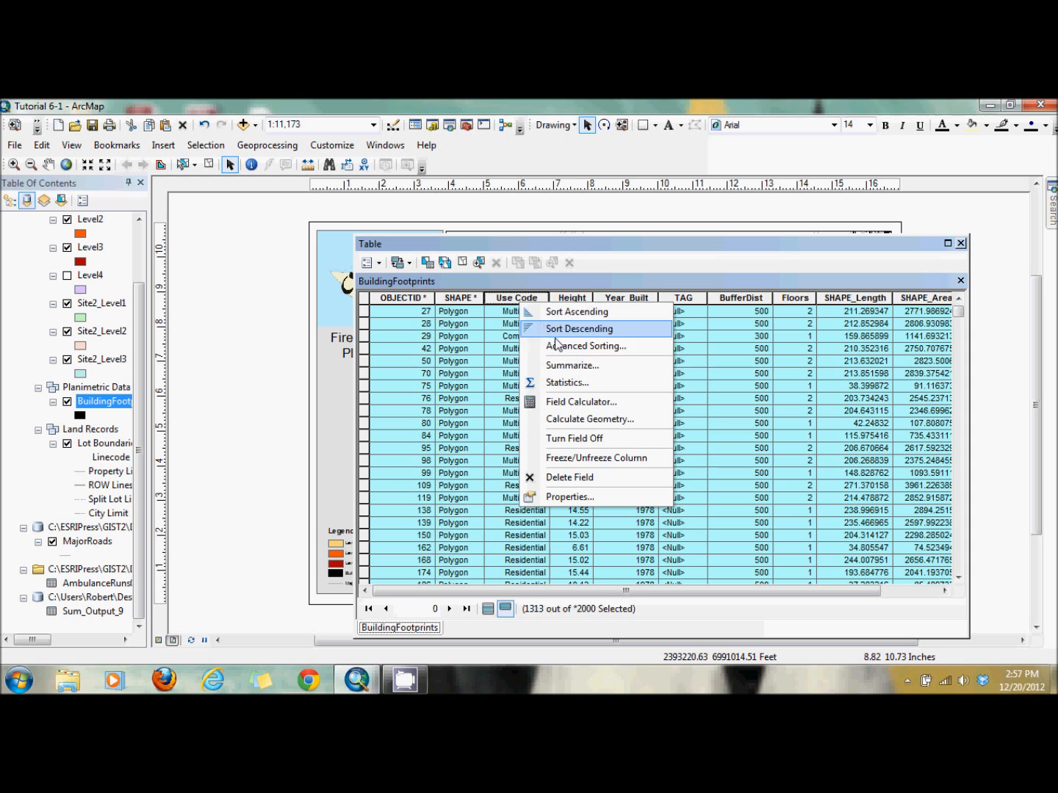
{"action": "left_click", "coordinate": [573, 366]}
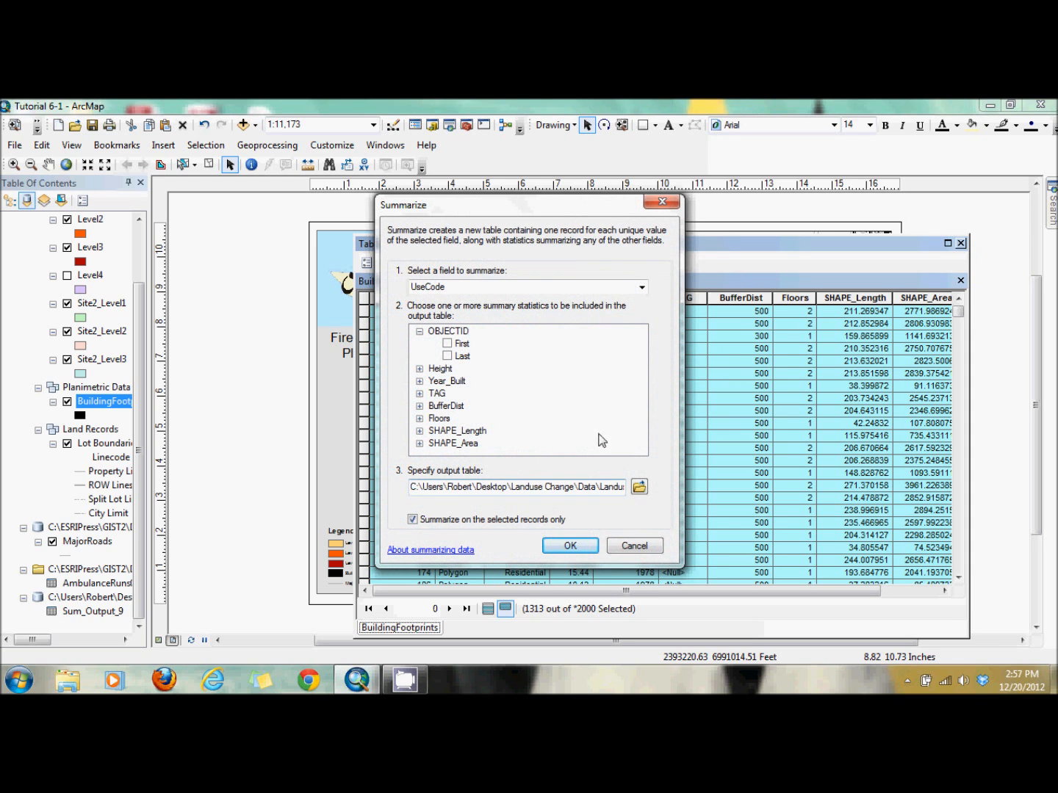
{"action": "left_click", "coordinate": [577, 546]}
{"action": "left_click", "coordinate": [550, 441]}
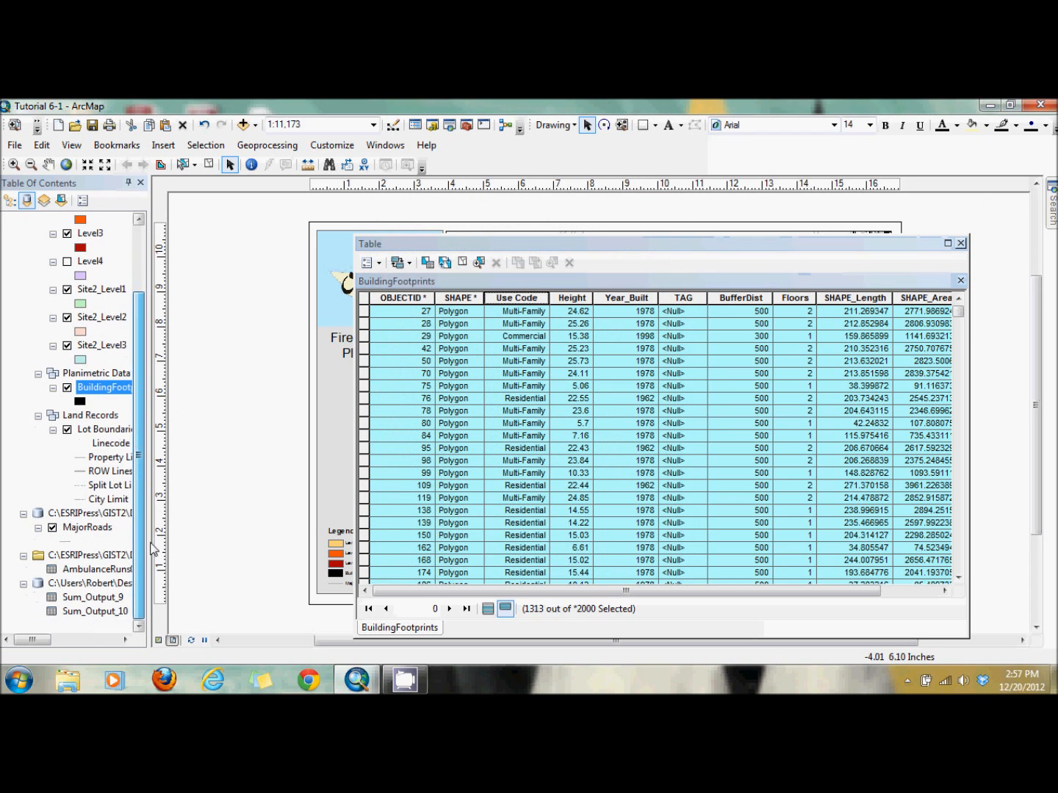
- Open the Sum_Output_10 table and move its window aside to uncover the layout's text element
{"action": "right_click", "coordinate": [91, 613]}
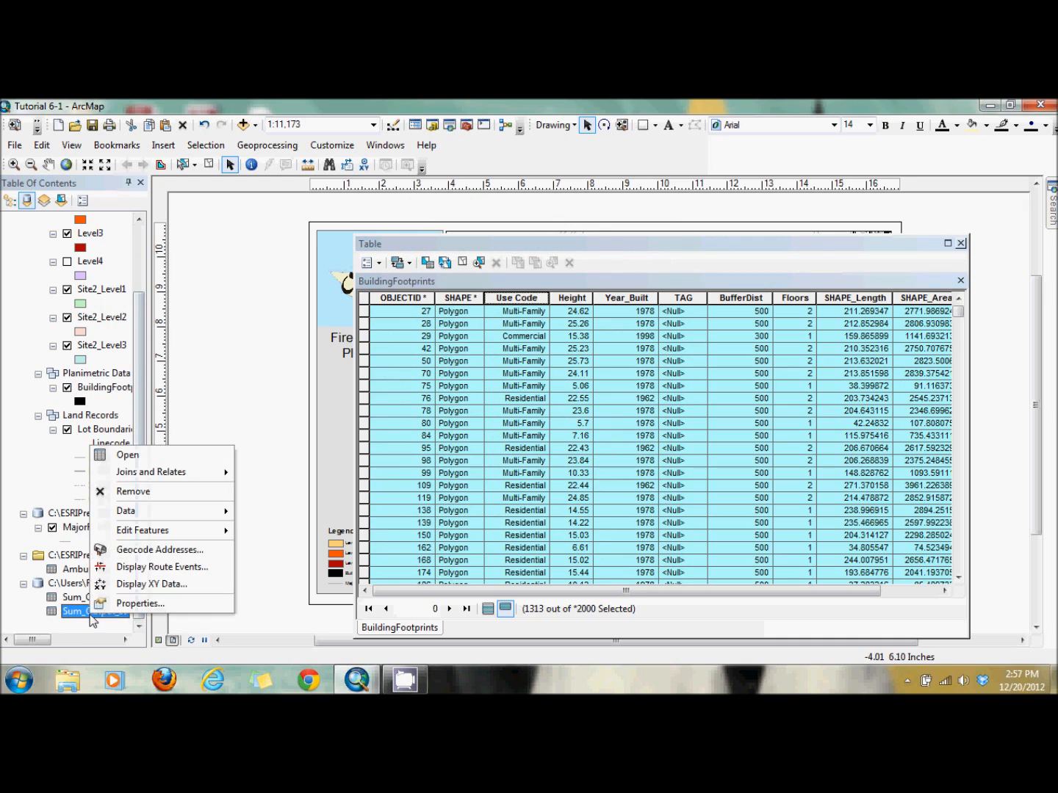
{"action": "left_click", "coordinate": [174, 458]}
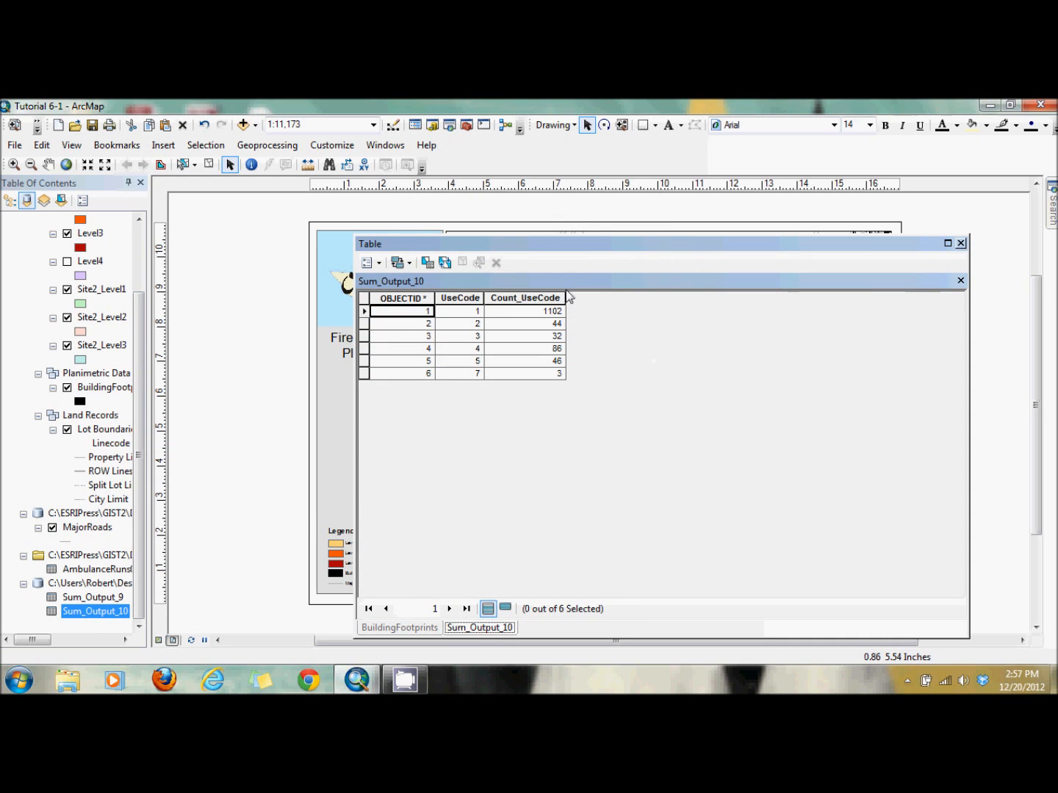
{"action": "left_click_drag", "start_coordinate": [555, 246], "coordinate": [802, 240]}
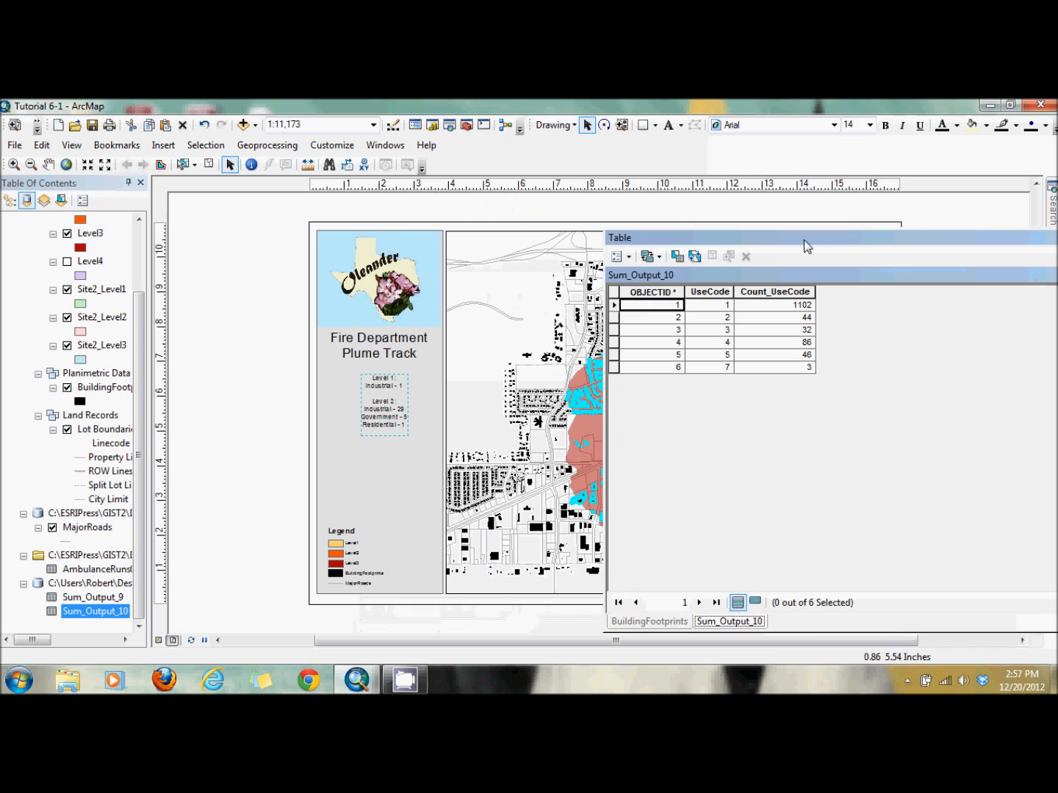
- Copy the Level 2 lines of the layout's text element and paste them below, separated by a blank line
{"action": "double_click", "coordinate": [394, 425]}
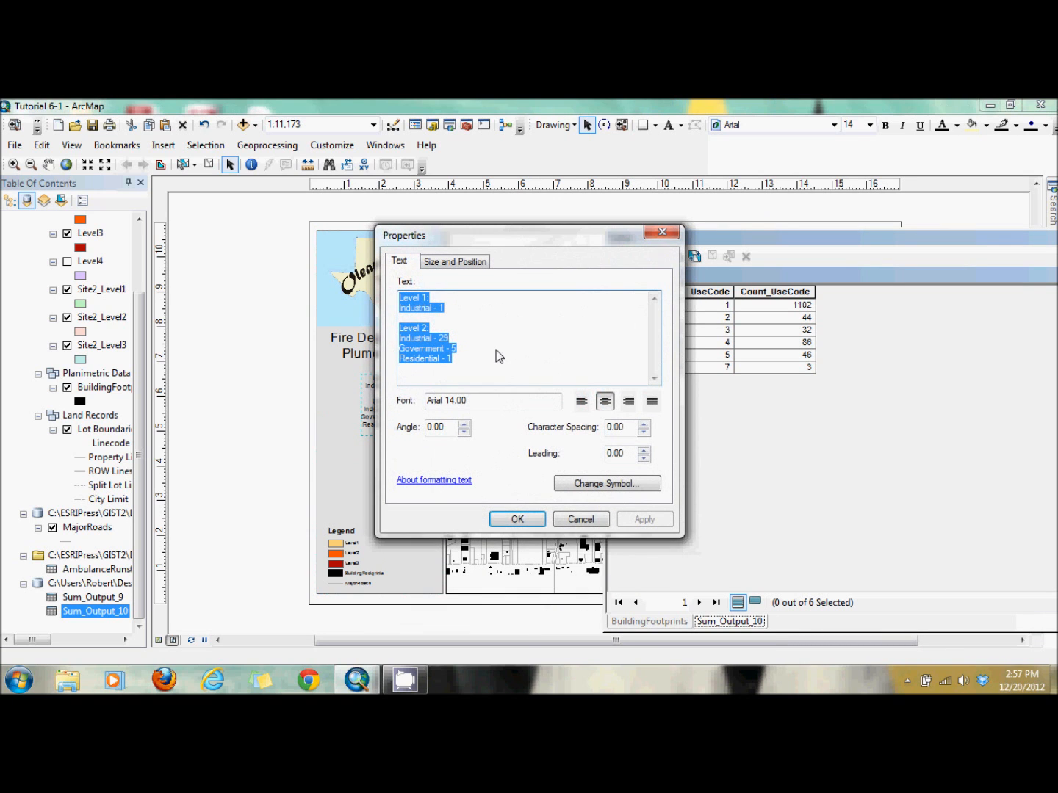
{"action": "left_click_drag", "start_coordinate": [463, 364], "coordinate": [400, 328]}
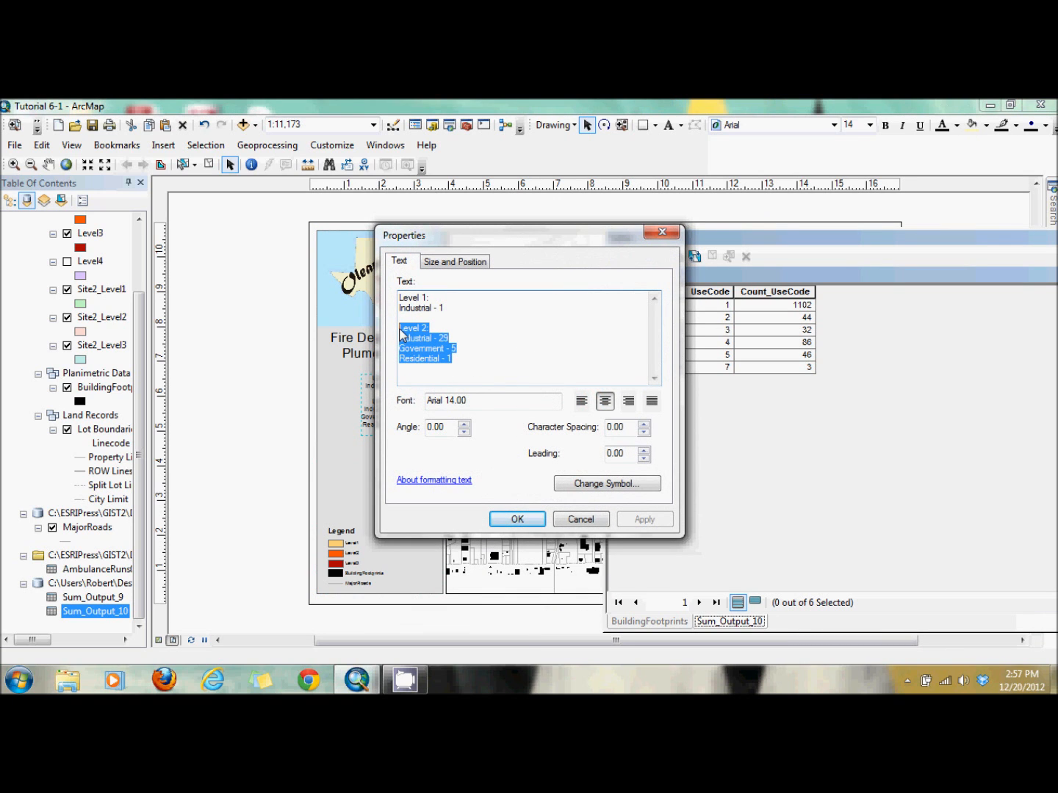
{"action": "right_click", "coordinate": [409, 339]}
{"action": "left_click", "coordinate": [441, 391]}
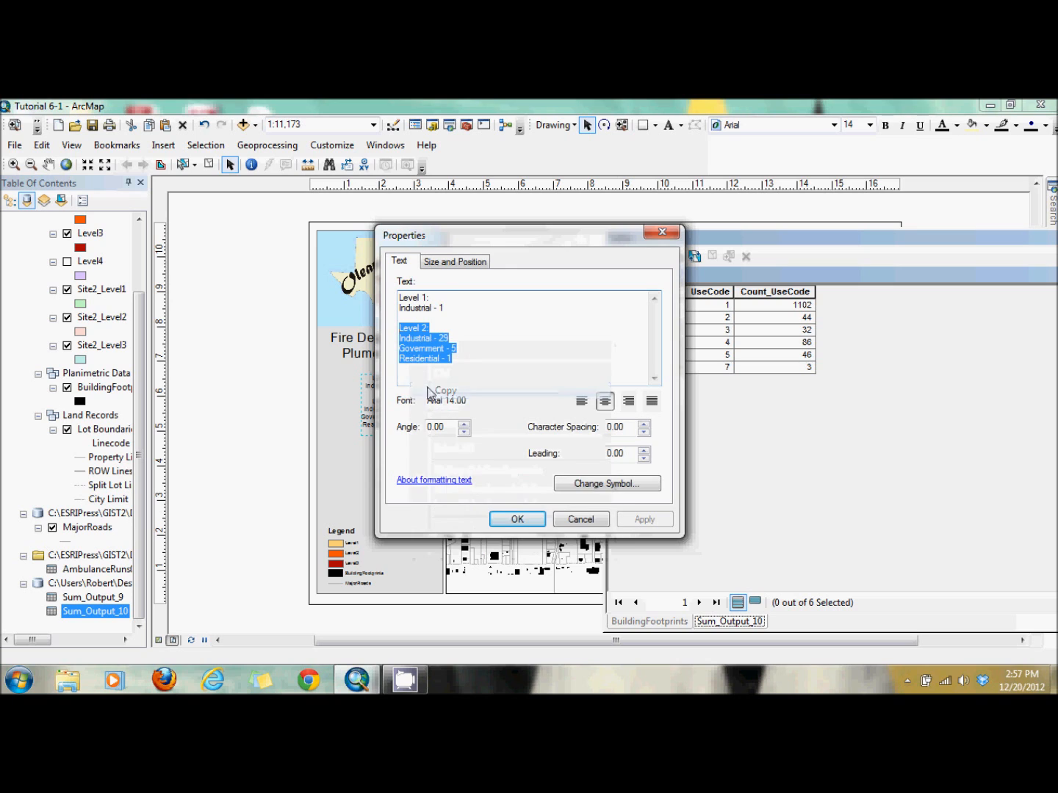
{"action": "left_click", "coordinate": [405, 380]}
{"action": "right_click", "coordinate": [404, 380]}
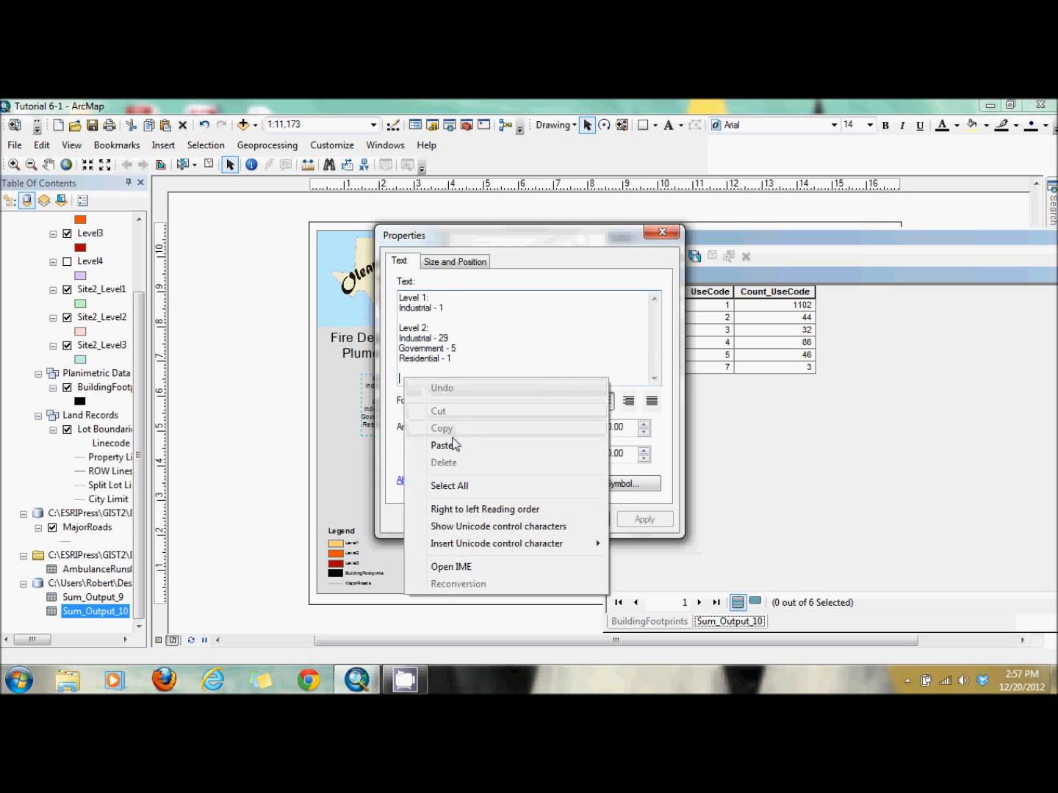
{"action": "left_click", "coordinate": [440, 445]}
- Change the pasted block to "Level 3:" with the lines "Industrial - 86", "Government - 46" and "Residential - 1102"
{"action": "left_click", "coordinate": [423, 348]}
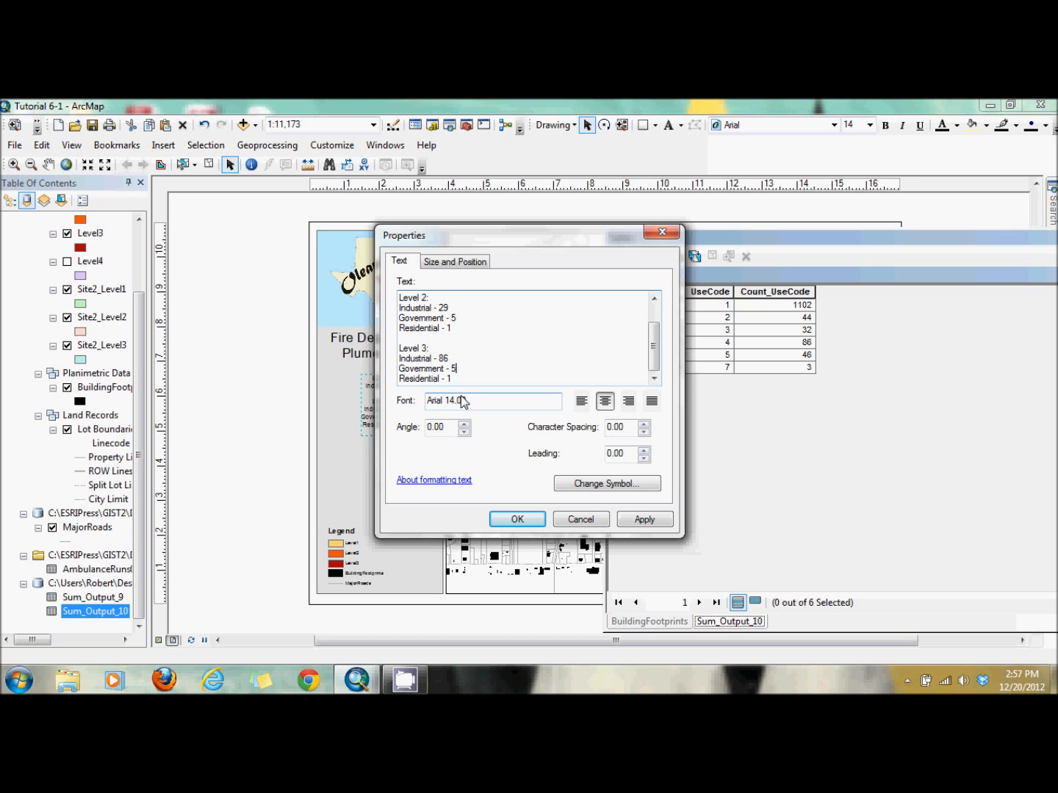
{"action": "key", "text": "BackSpace"}
{"action": "key", "text": "Return"}
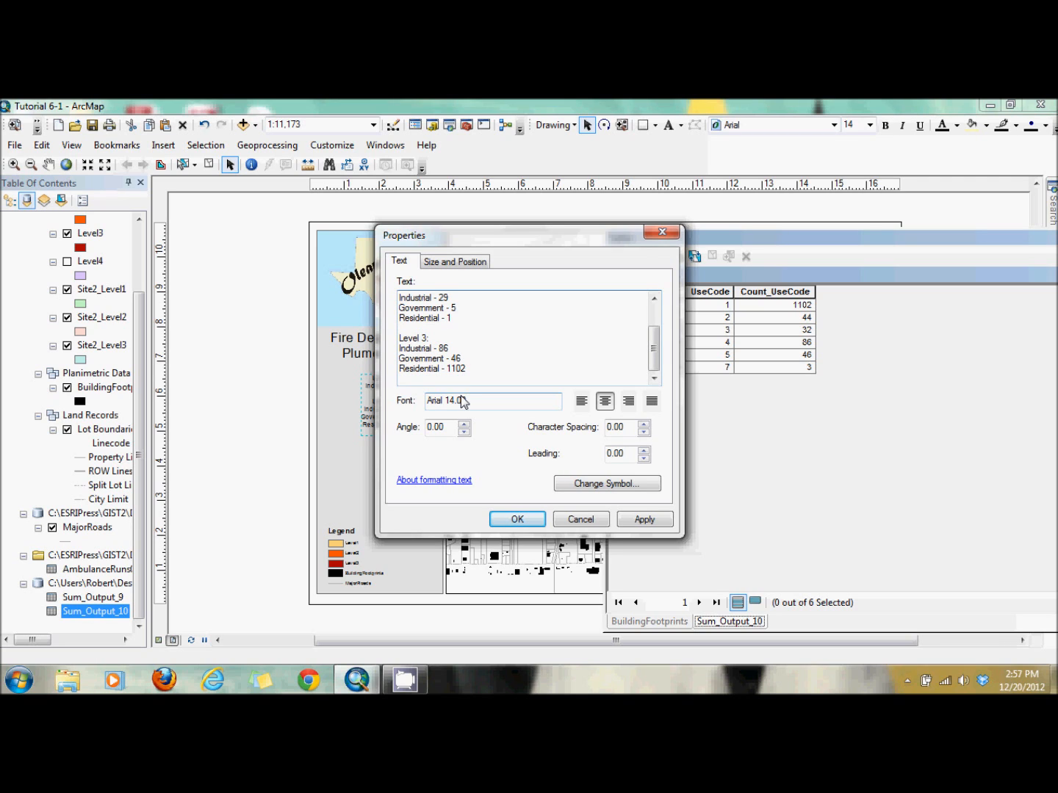
- Add the lines "Multi-Family - 44", "Commercial - 32" and "School - 3" to the Level 3 block and apply the text
{"action": "type", "text": "Multi-Family - 44"}
{"action": "key", "text": "Return"}
{"action": "type", "text": "Commercial -"}
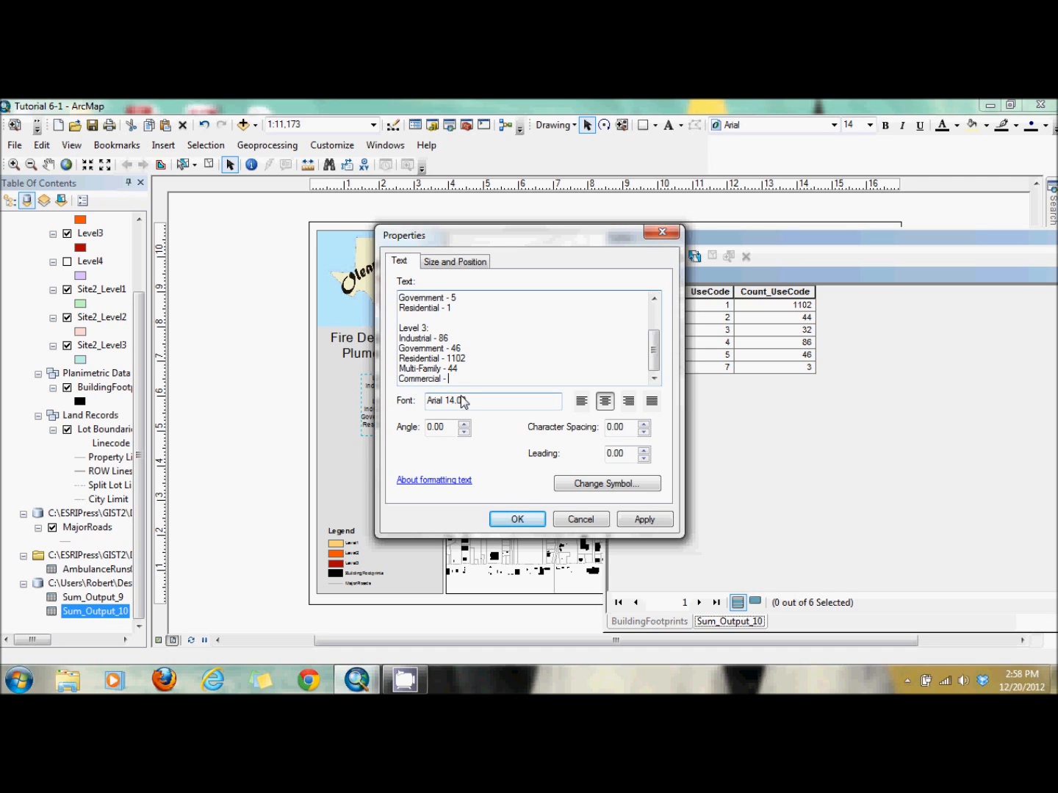
{"action": "type", "text": "32"}
{"action": "key", "text": "Return"}
{"action": "type", "text": "School - 3"}
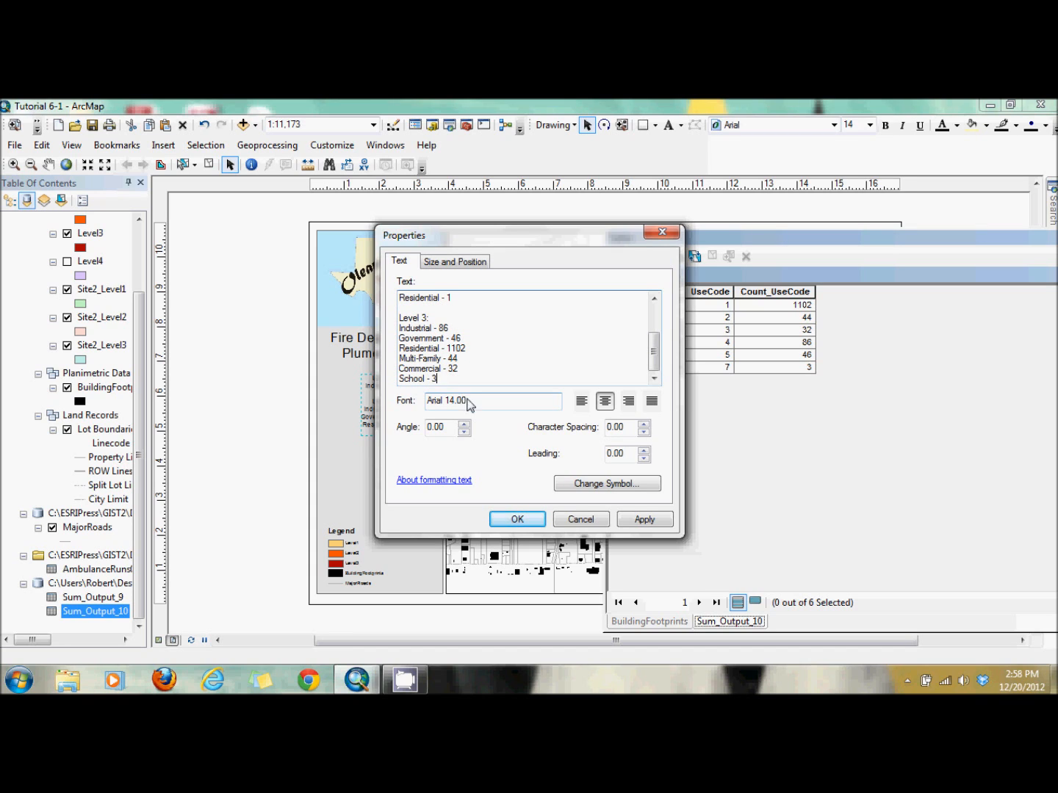
{"action": "left_click", "coordinate": [518, 520]}
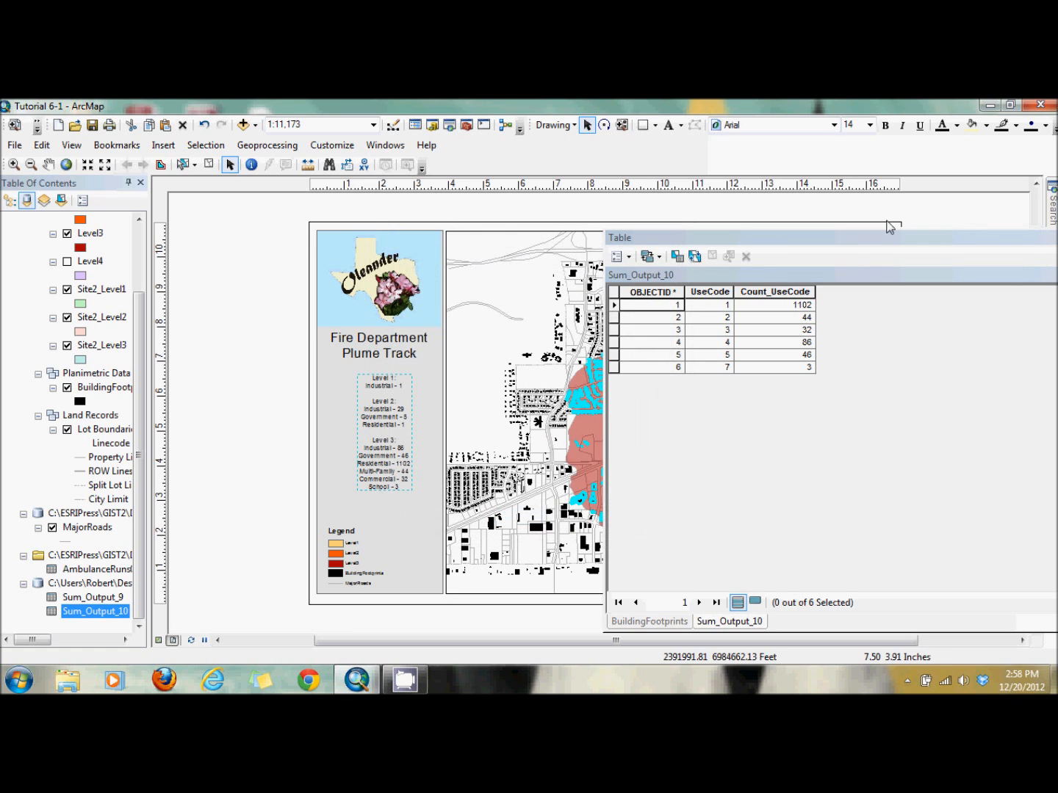
- With the table window closed, display the Site 1 Level4 plume layer and clear the building selection
{"action": "left_click_drag", "start_coordinate": [896, 243], "coordinate": [568, 265]}
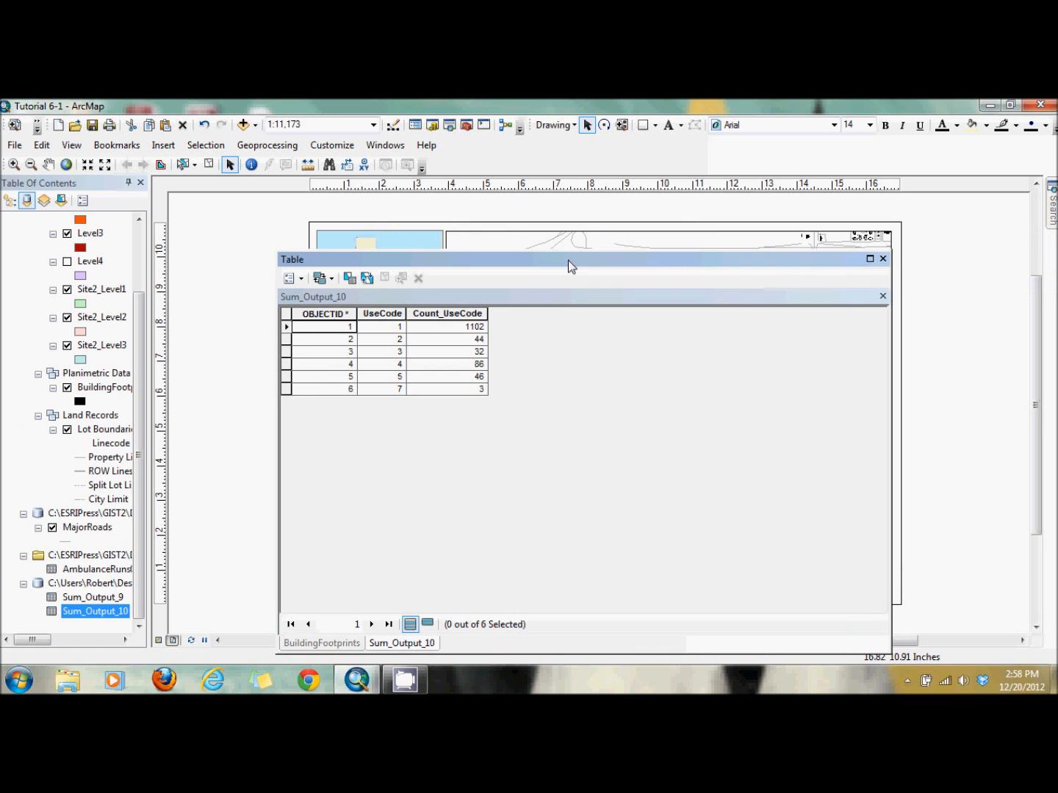
{"action": "left_click", "coordinate": [883, 260]}
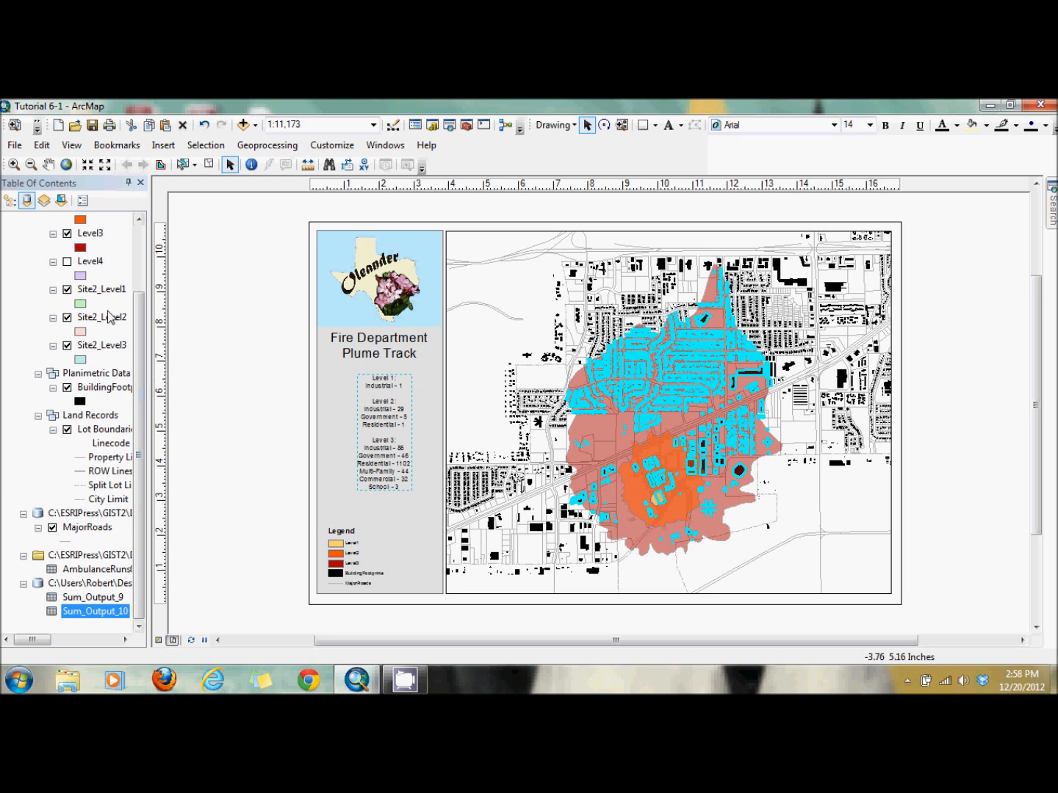
{"action": "left_click", "coordinate": [66, 261]}
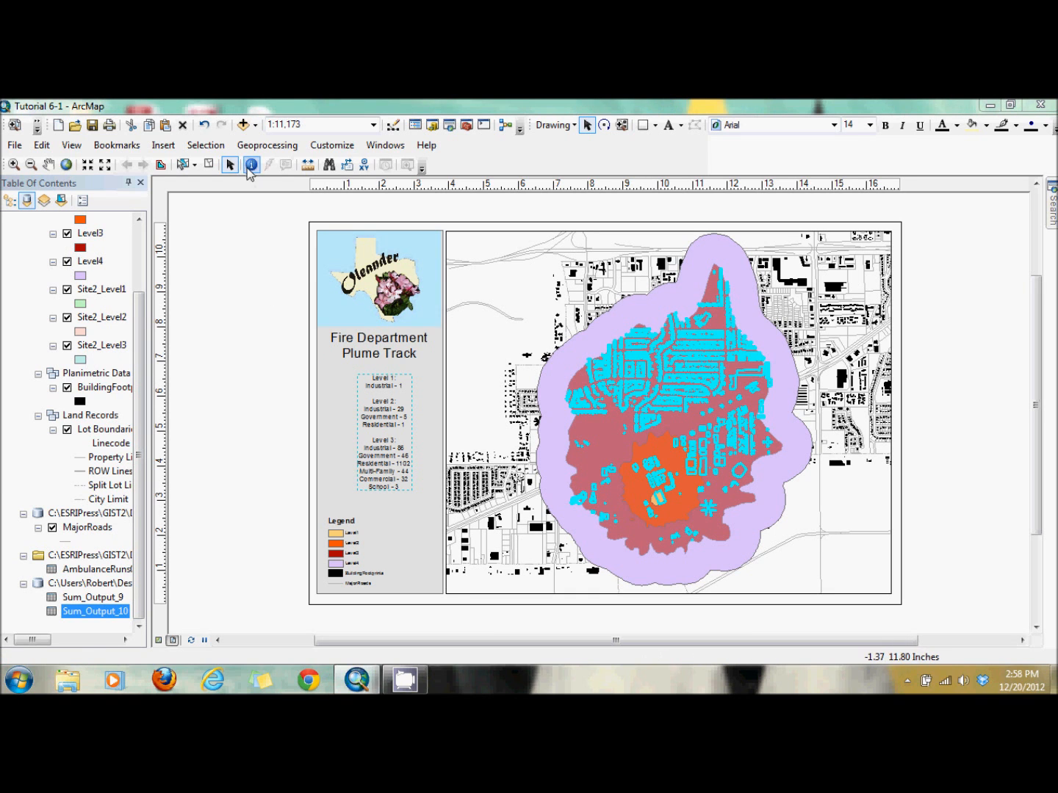
{"action": "left_click", "coordinate": [211, 167]}
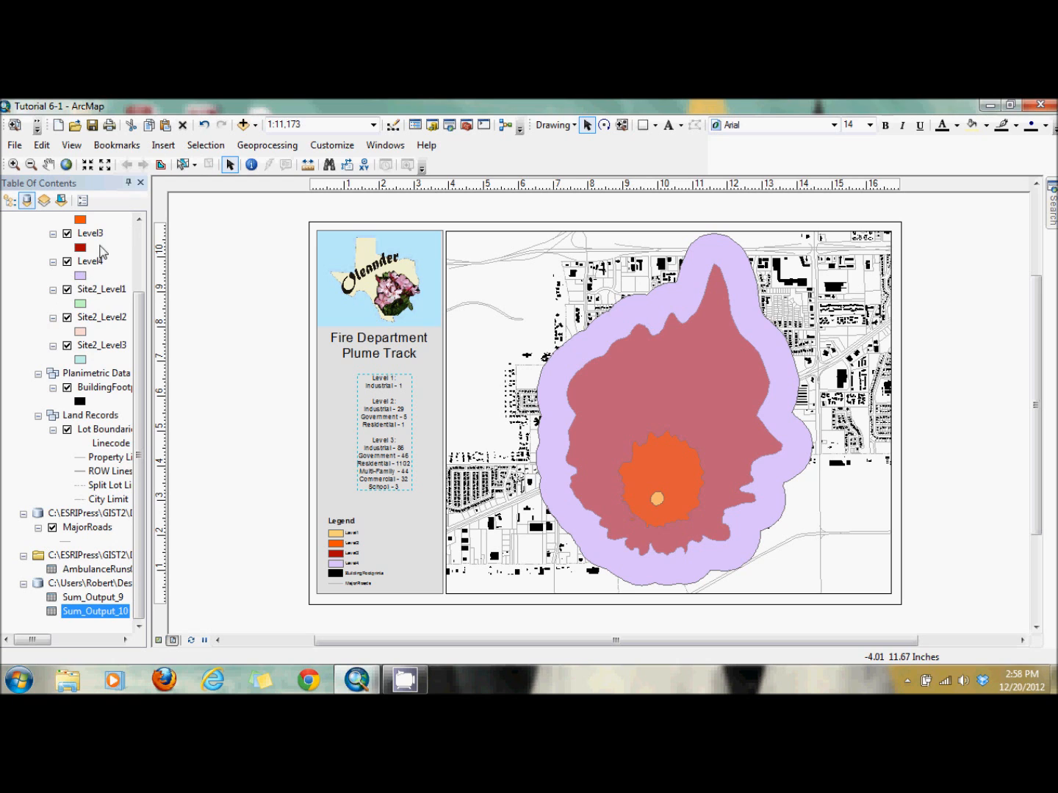
- Make the Site 1 Level4 plume layer semi-transparent and give its symbol a dark red fill
{"action": "double_click", "coordinate": [86, 261]}
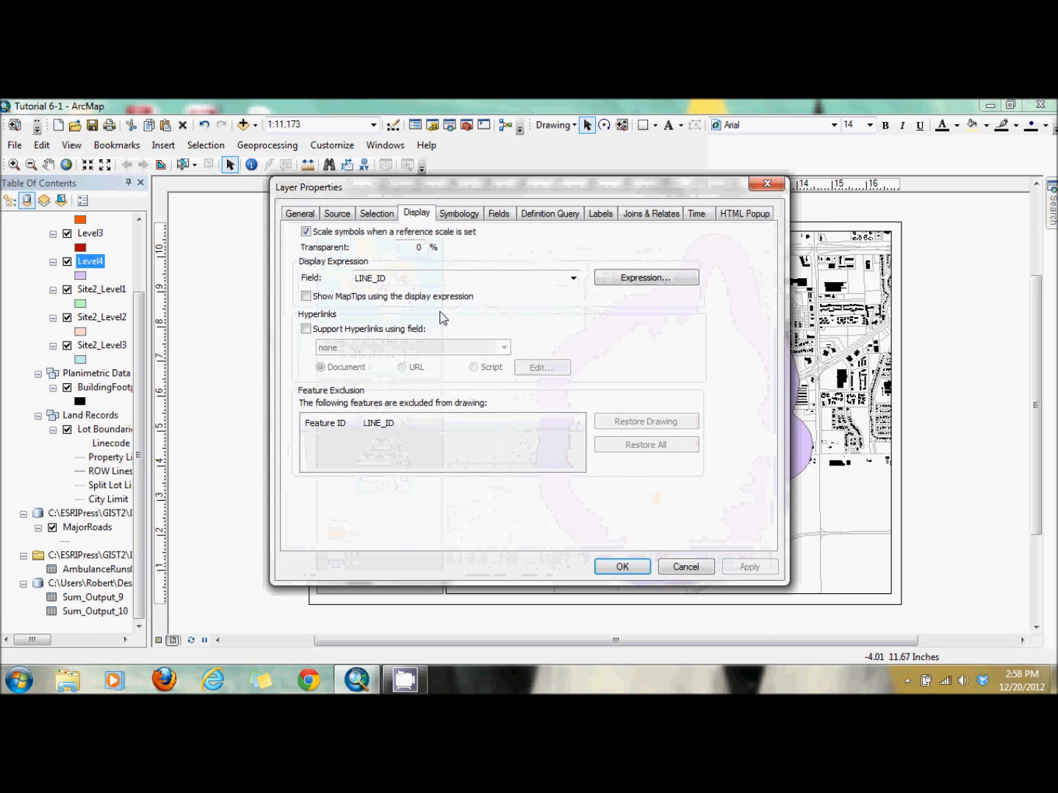
{"action": "left_click", "coordinate": [416, 252]}
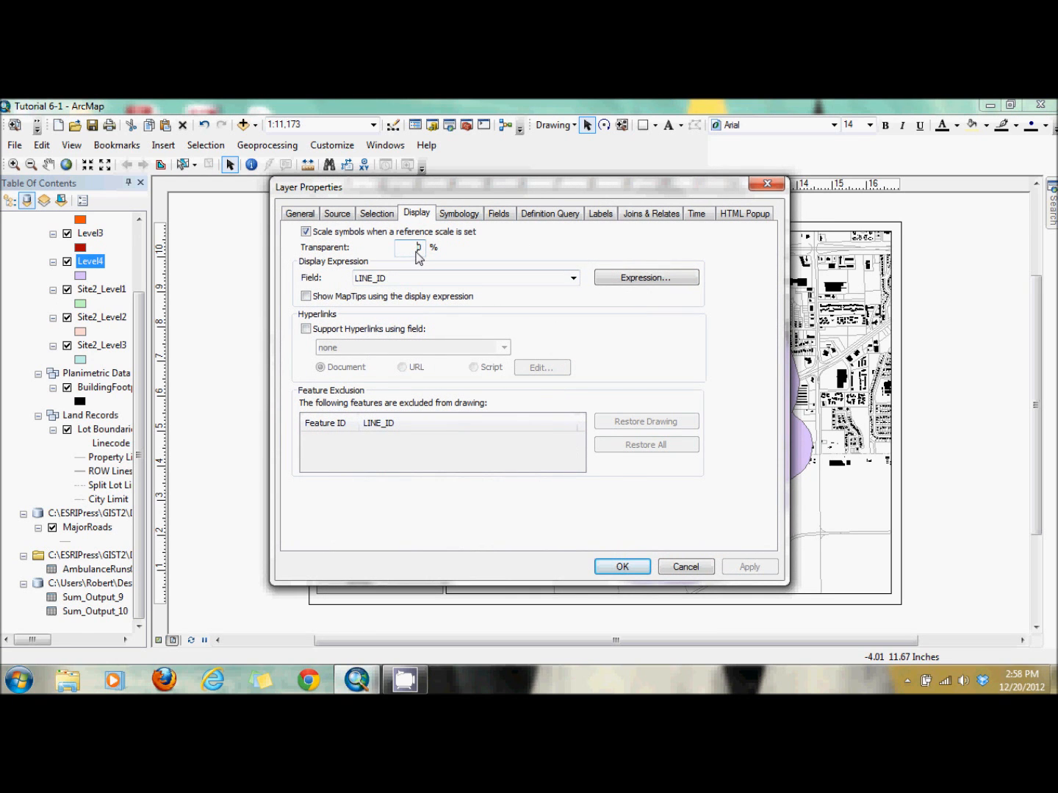
{"action": "left_click", "coordinate": [467, 215]}
{"action": "left_click", "coordinate": [493, 295]}
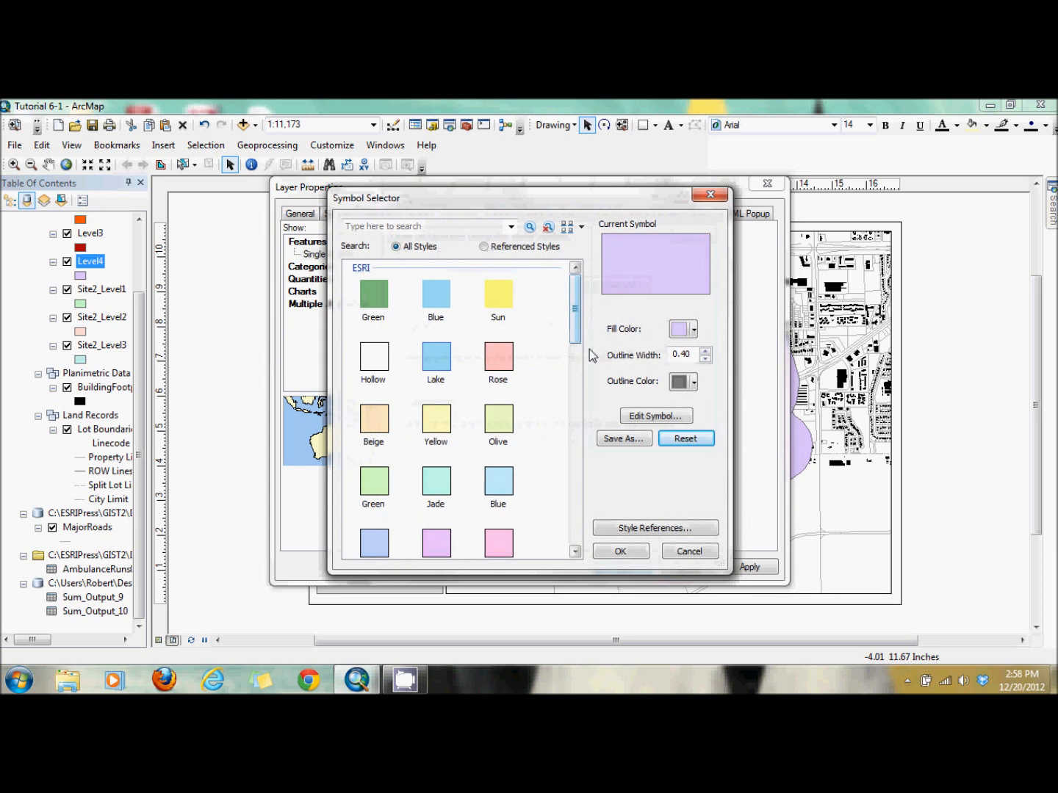
{"action": "left_click", "coordinate": [691, 334]}
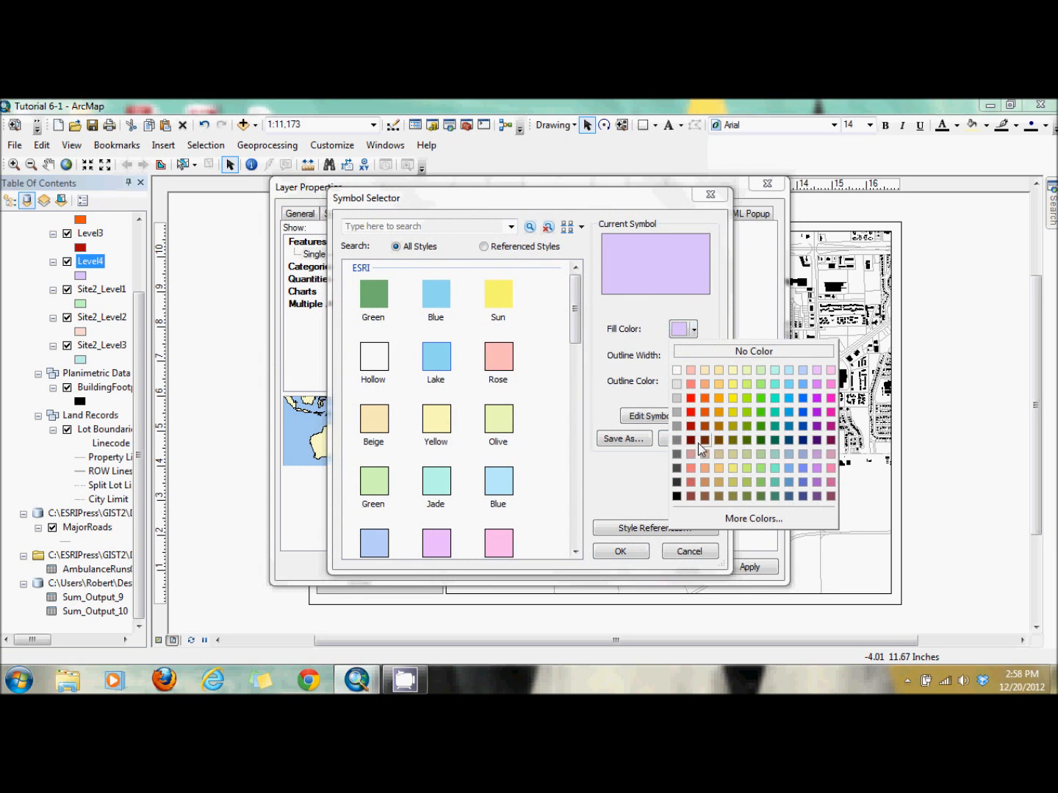
{"action": "left_click", "coordinate": [691, 440]}
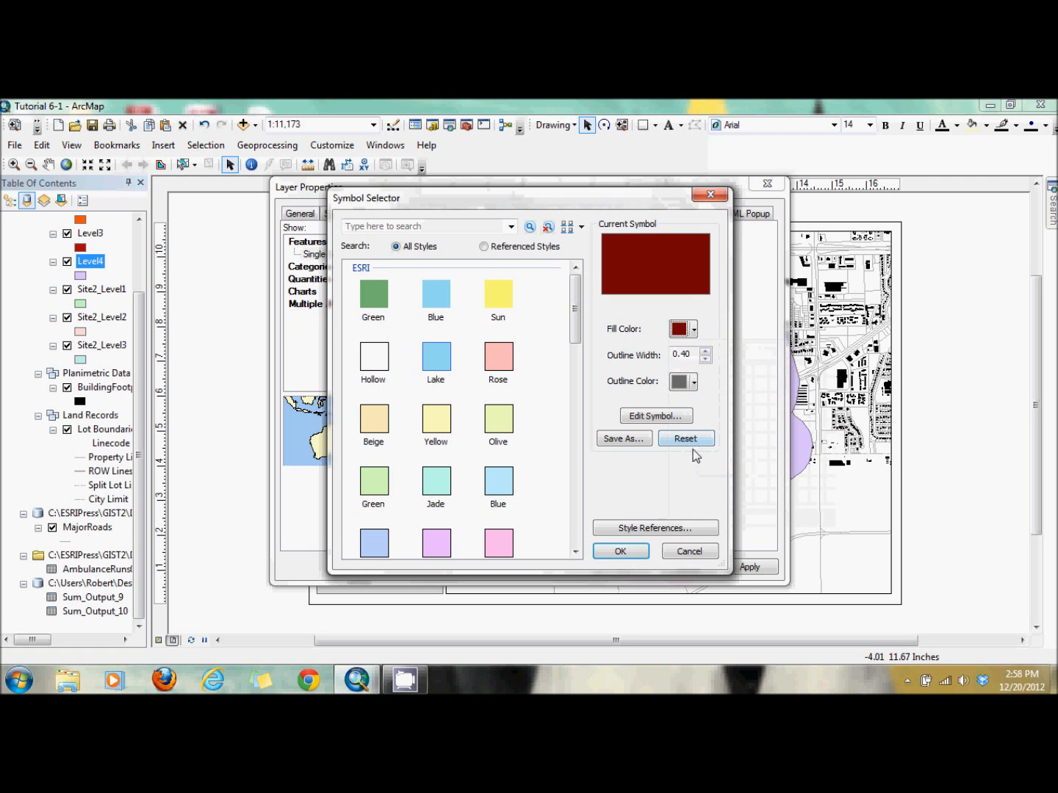
{"action": "left_click", "coordinate": [626, 550]}
{"action": "left_click", "coordinate": [619, 568]}
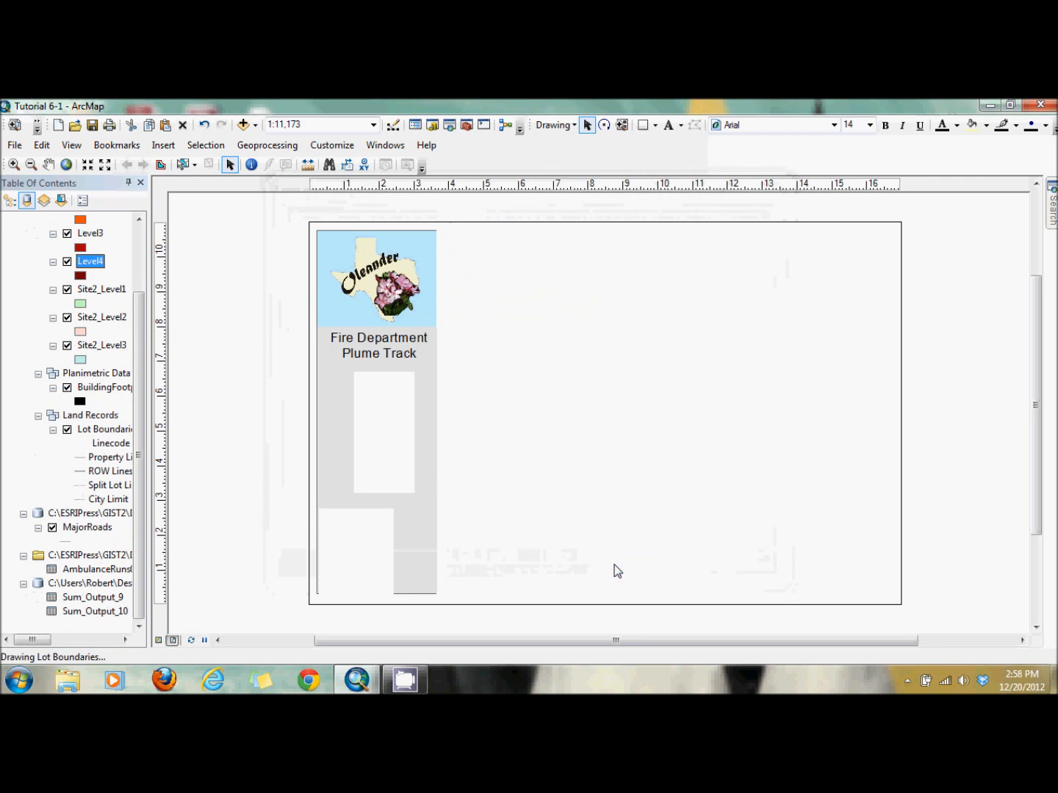
- Select by location the BuildingFootprints features that intersect the Level4 layer
{"action": "left_click", "coordinate": [213, 145]}
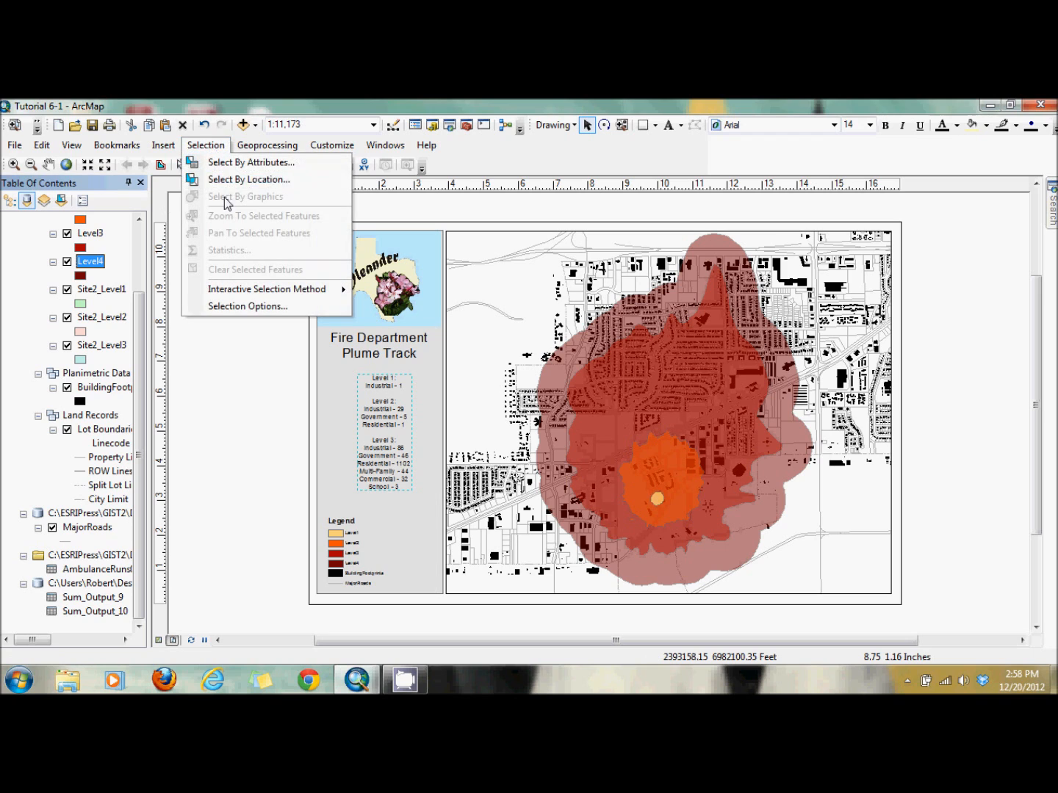
{"action": "left_click", "coordinate": [236, 177]}
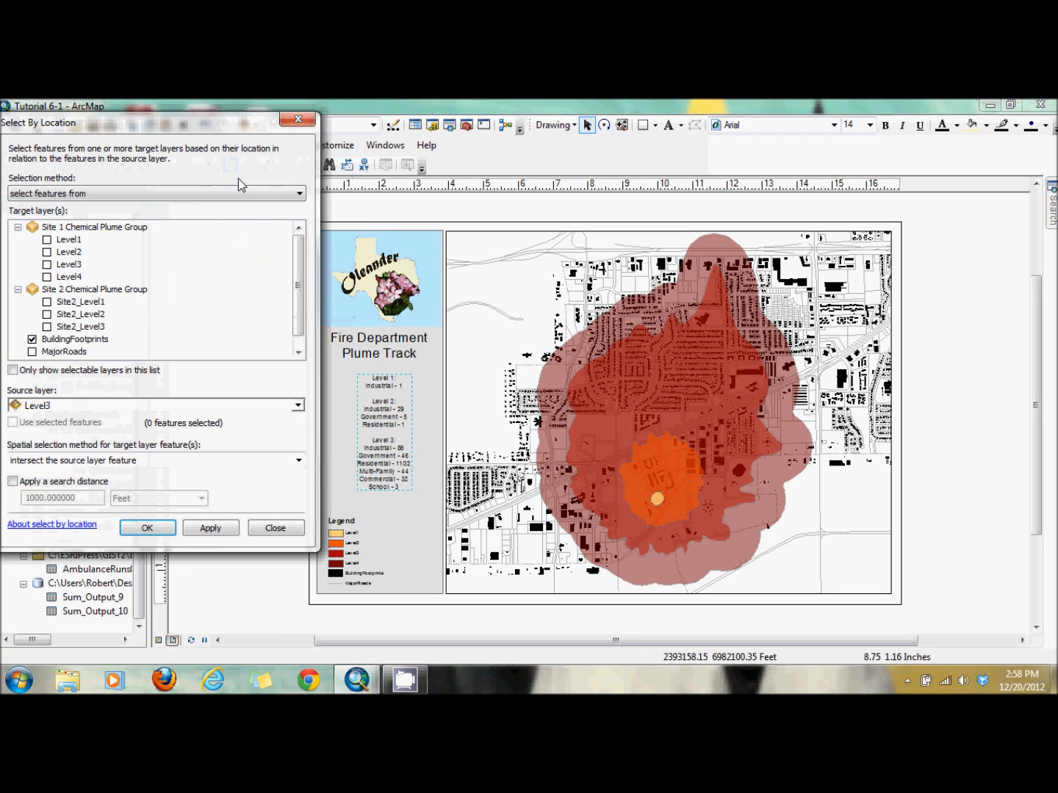
{"action": "left_click", "coordinate": [188, 407]}
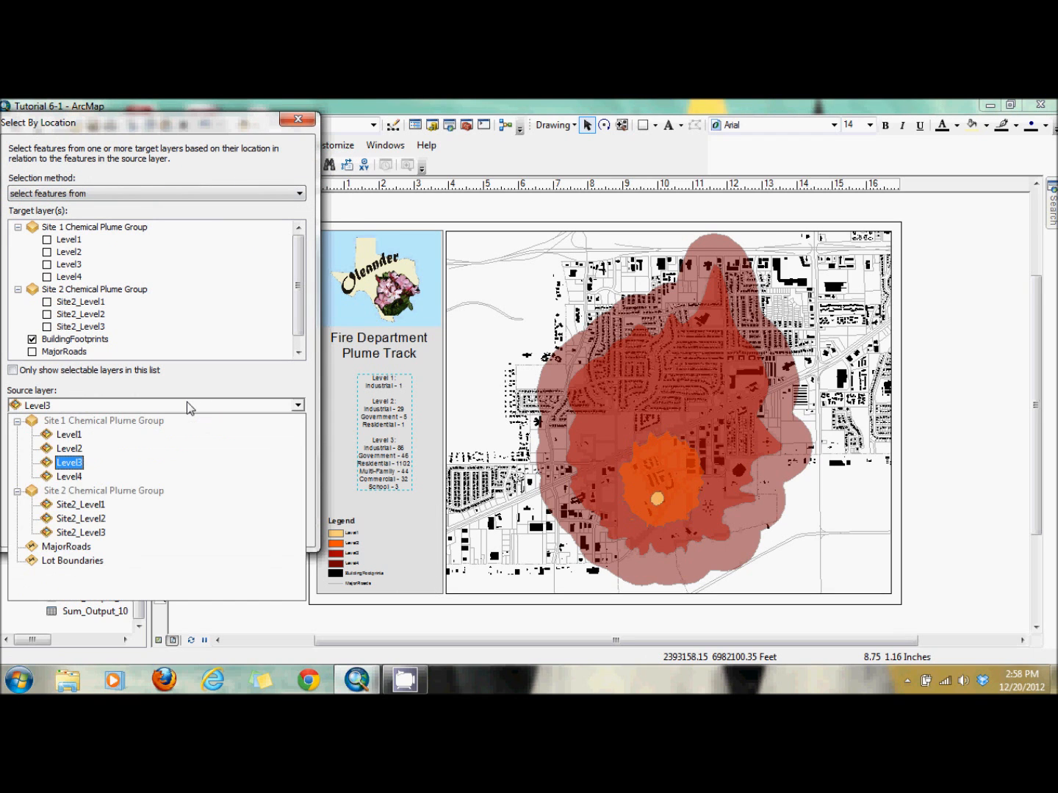
{"action": "left_click", "coordinate": [129, 477]}
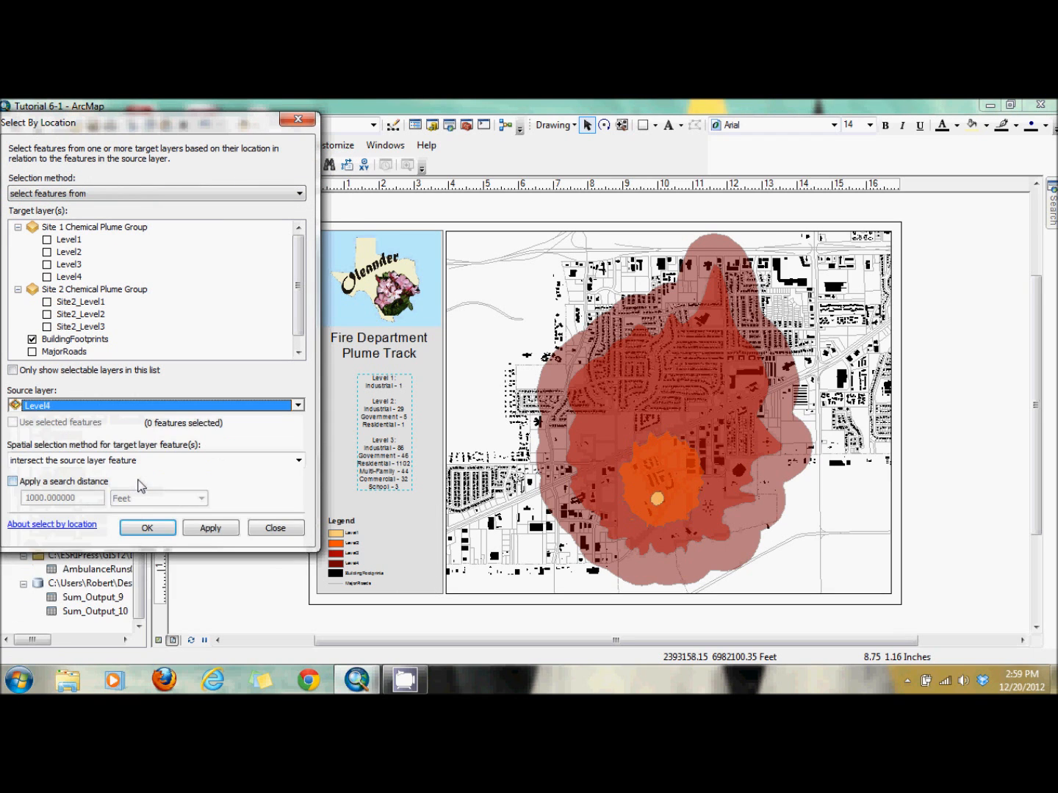
{"action": "left_click", "coordinate": [149, 528]}
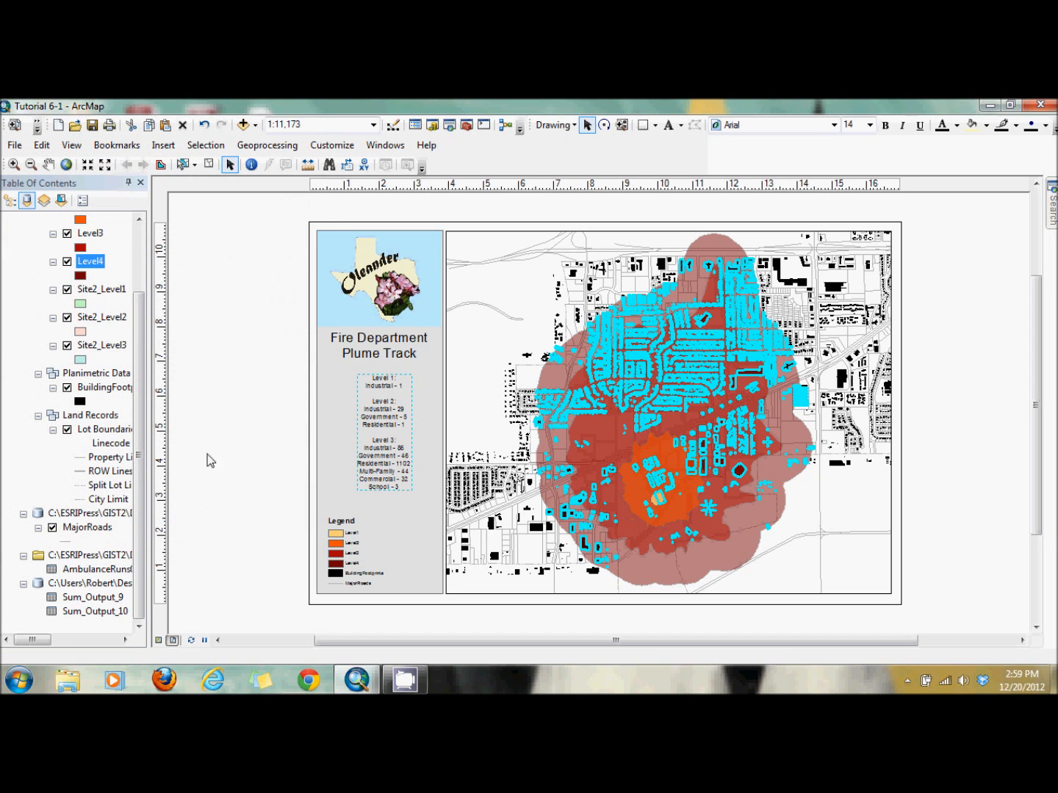
- Summarize the selected BuildingFootprints records by the Use Code field and add the result table to the map
{"action": "left_click", "coordinate": [89, 389]}
{"action": "right_click", "coordinate": [98, 387]}
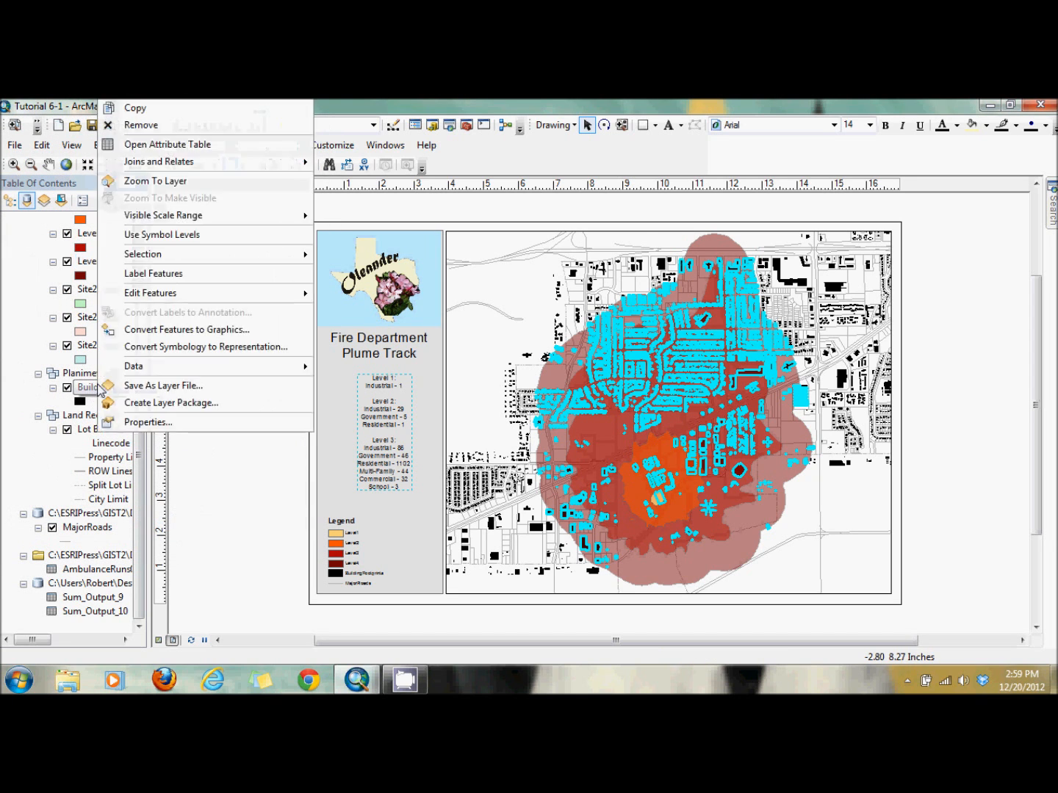
{"action": "left_click", "coordinate": [257, 152]}
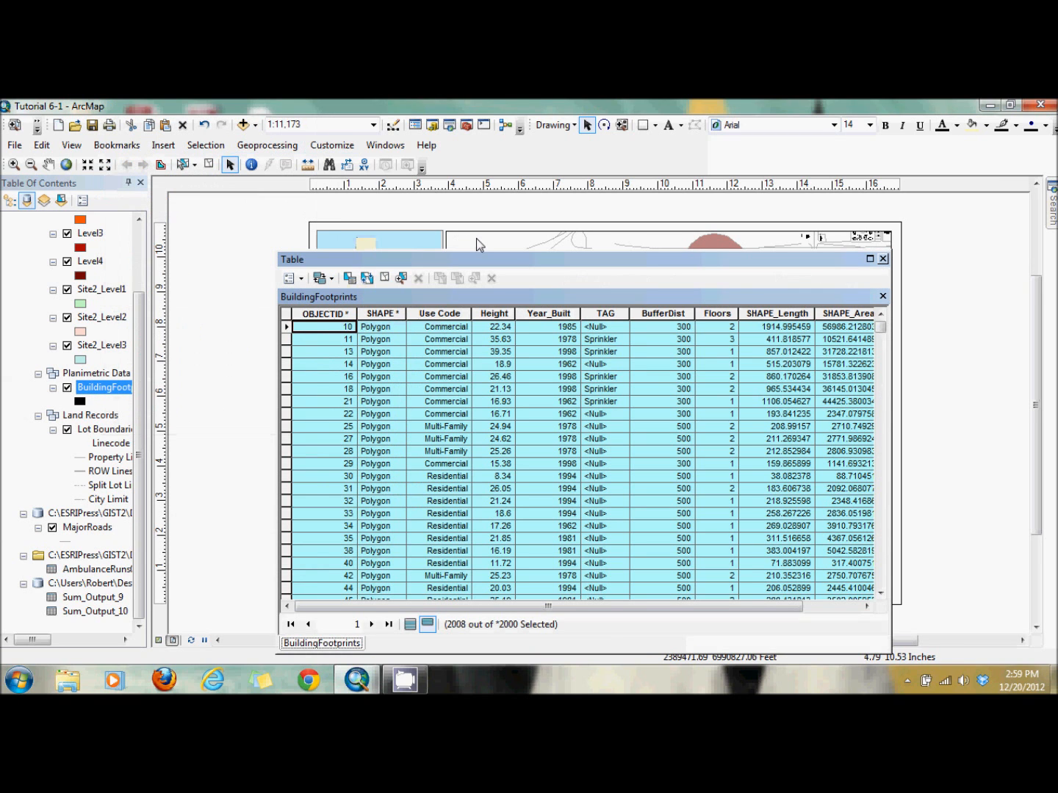
{"action": "right_click", "coordinate": [437, 315]}
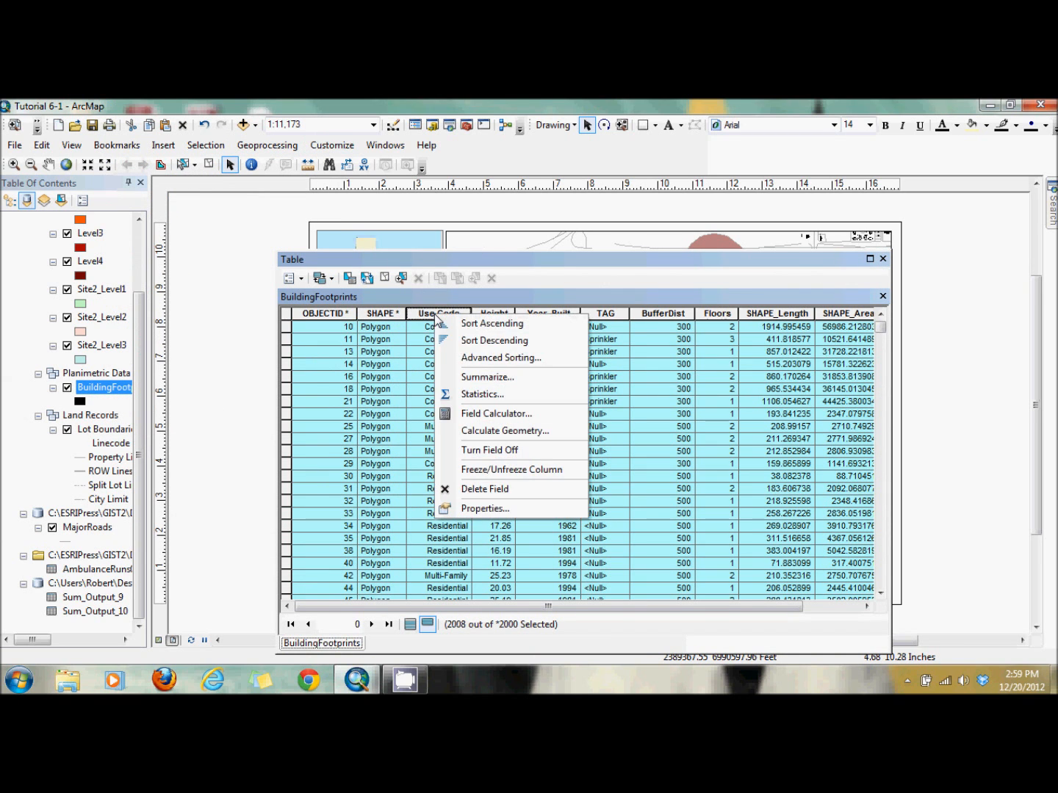
{"action": "left_click", "coordinate": [513, 390]}
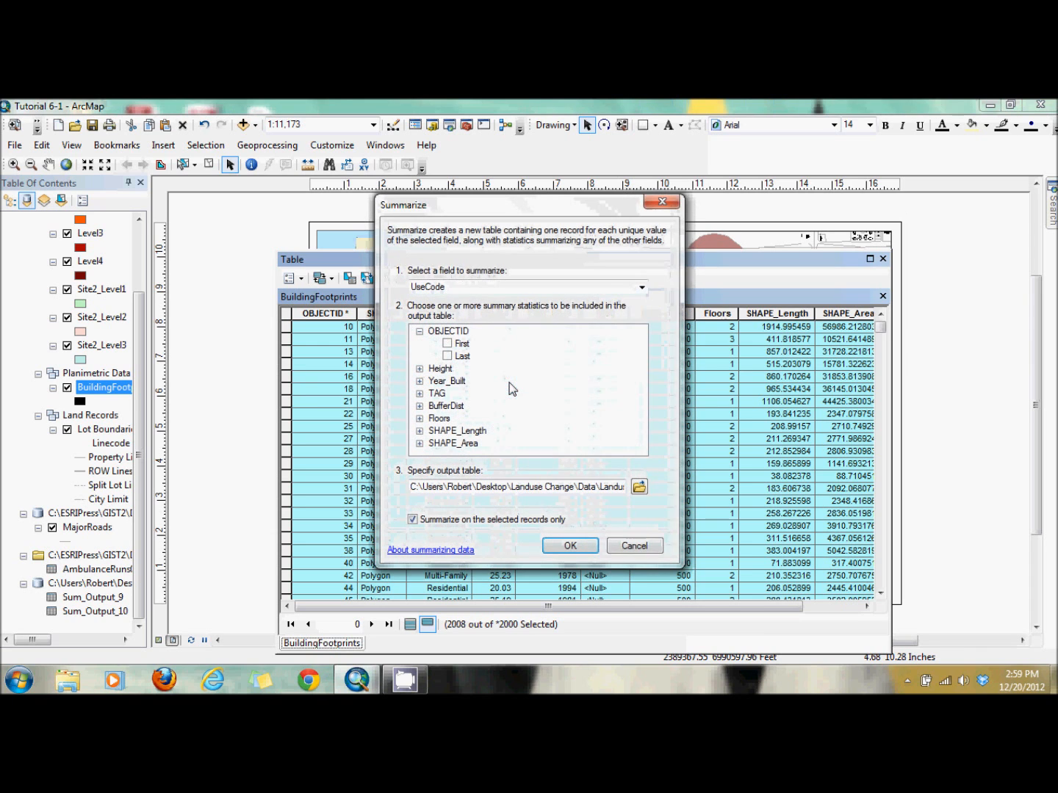
{"action": "left_click", "coordinate": [552, 545]}
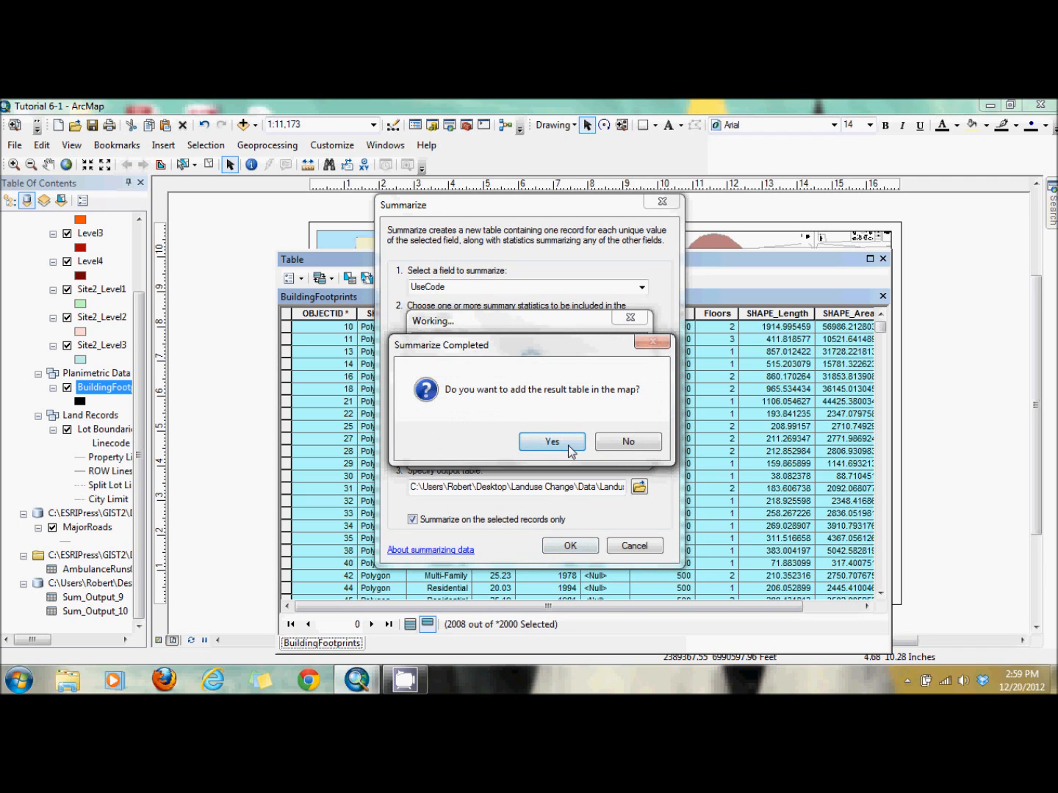
{"action": "left_click", "coordinate": [565, 445]}
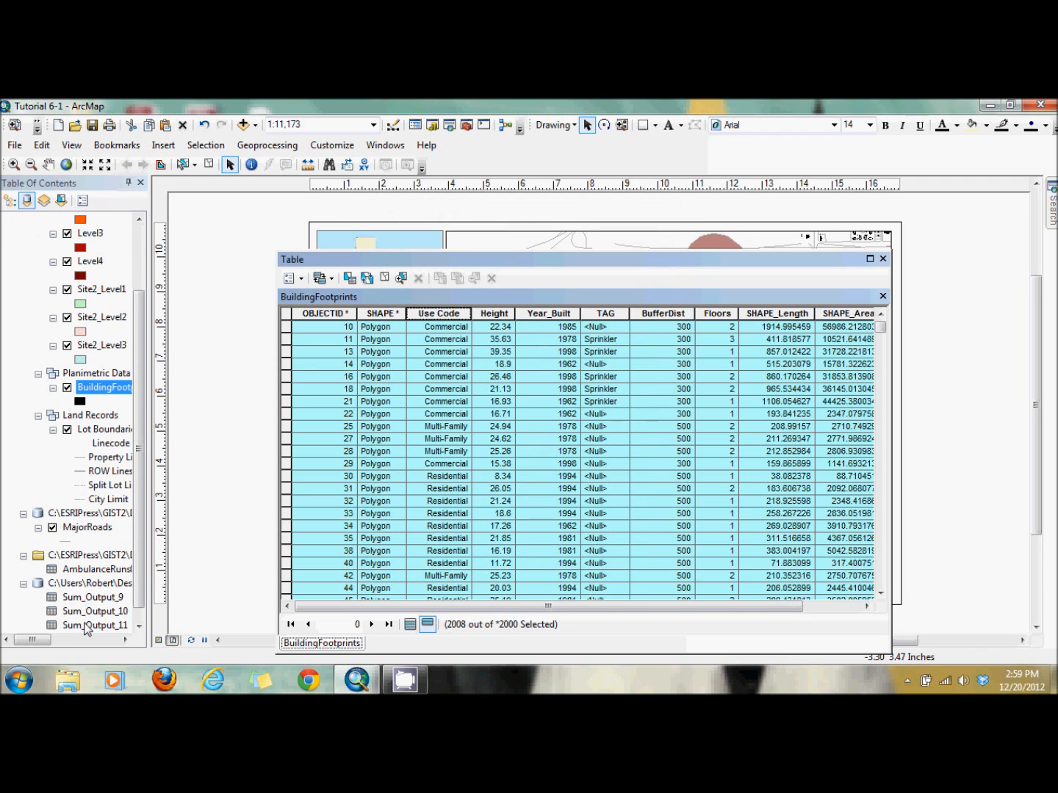
- Open the Sum_Output_11 summary table and move its window clear of the layout's text element
{"action": "right_click", "coordinate": [88, 626]}
{"action": "left_click", "coordinate": [194, 463]}
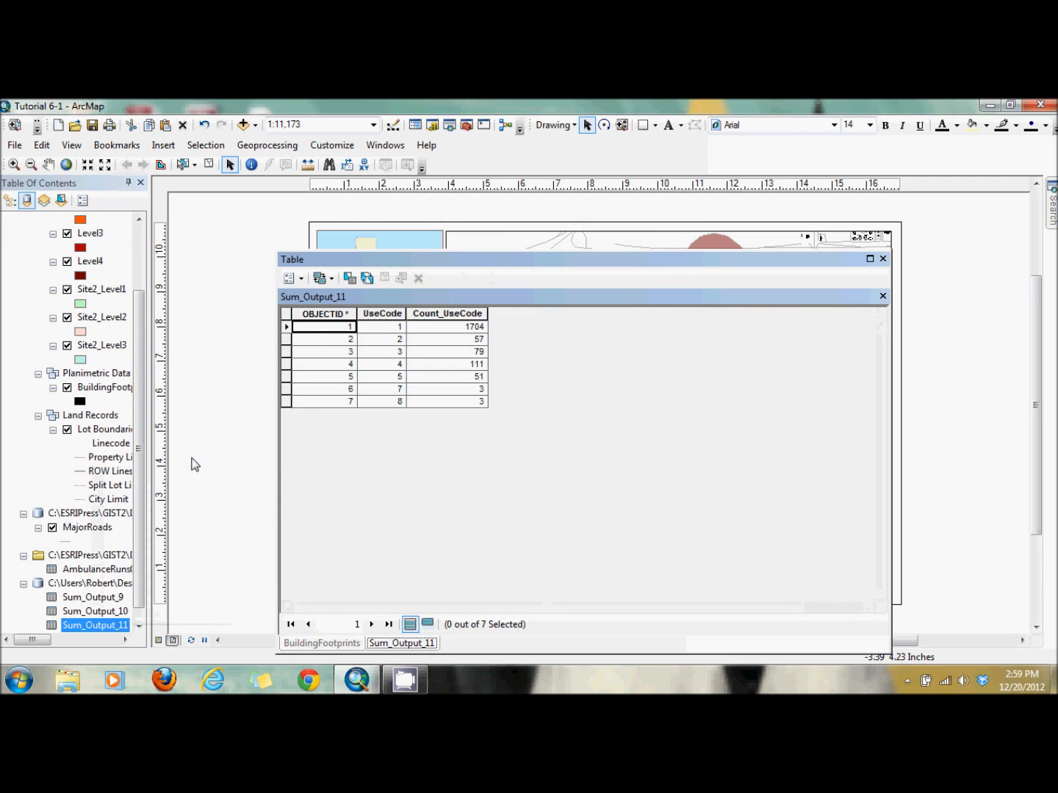
{"action": "left_click_drag", "start_coordinate": [542, 261], "coordinate": [919, 214]}
- Copy the Level 3 block of the layout's text element and paste it below, separated by a blank line
{"action": "left_click", "coordinate": [382, 477]}
{"action": "double_click", "coordinate": [380, 472]}
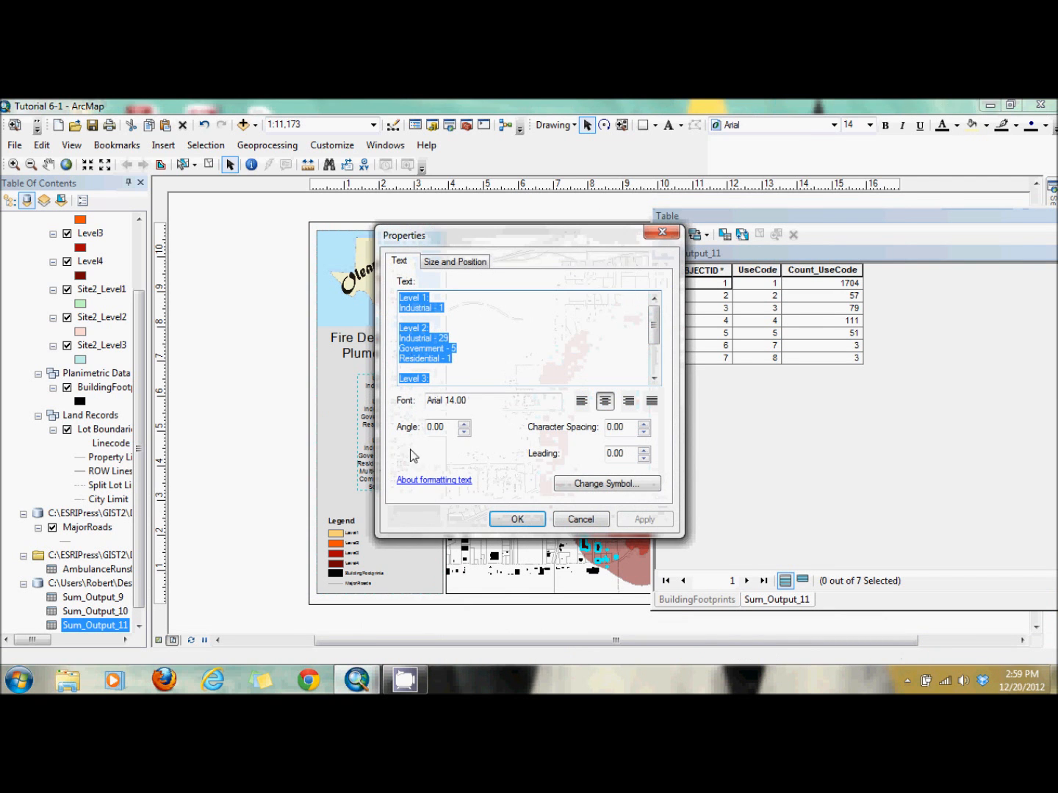
{"action": "left_click", "coordinate": [590, 352]}
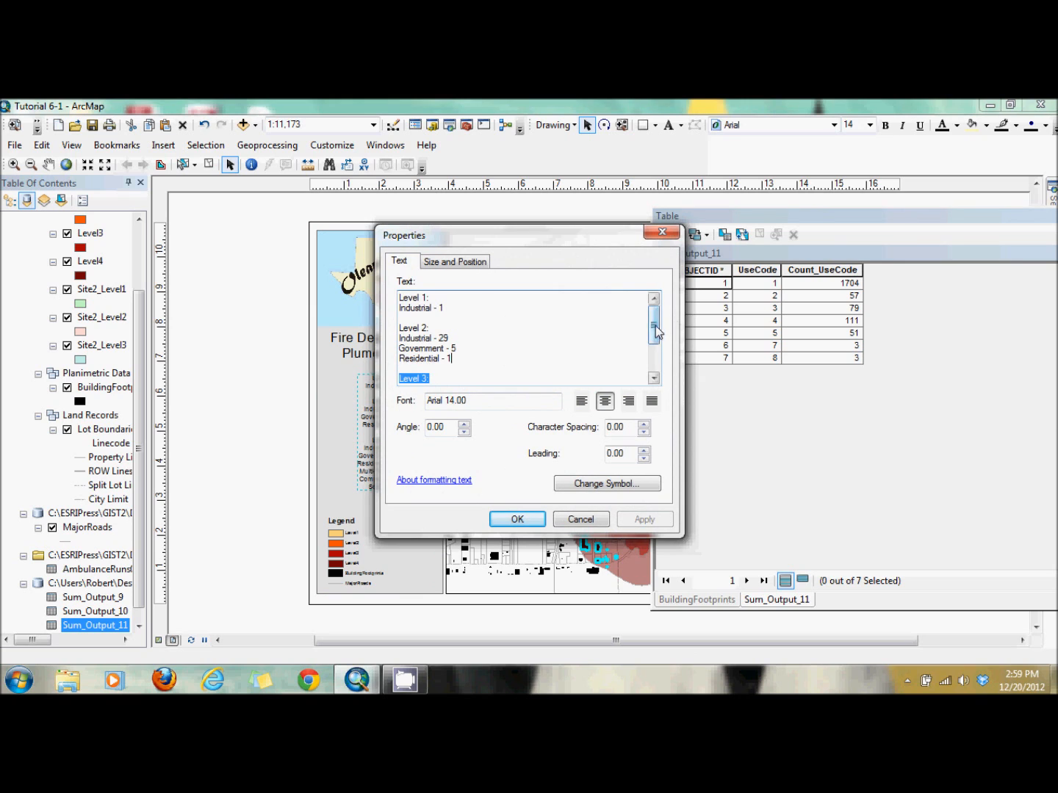
{"action": "scroll", "coordinate": [653, 333], "scroll_direction": "down", "scroll_amount": 2}
{"action": "left_click_drag", "start_coordinate": [400, 318], "coordinate": [450, 383]}
{"action": "right_click", "coordinate": [421, 361]}
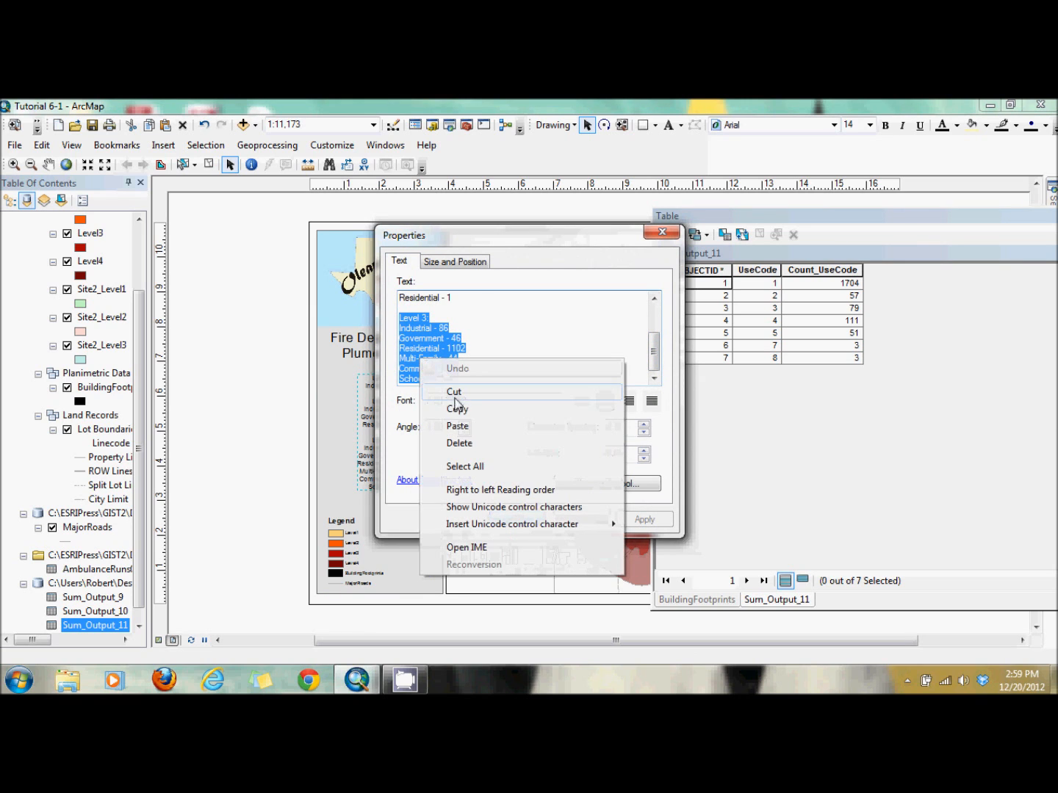
{"action": "left_click", "coordinate": [456, 410]}
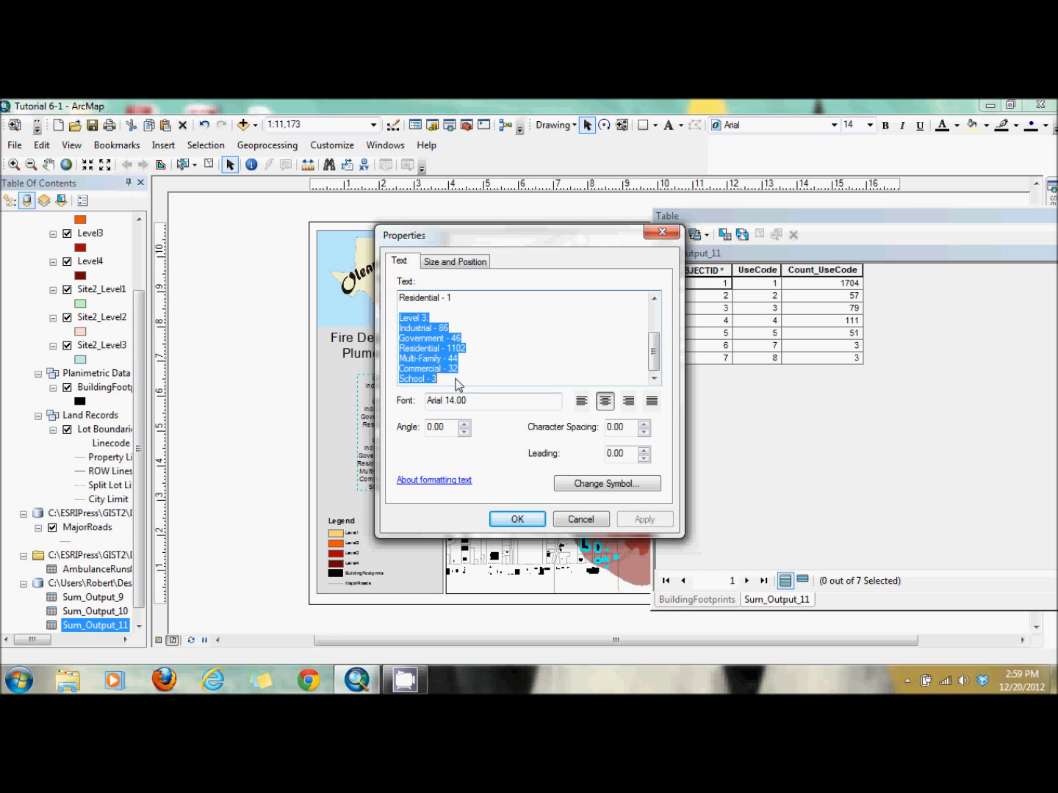
{"action": "left_click", "coordinate": [459, 382]}
{"action": "key", "text": "Return"}
{"action": "key", "text": "Return"}
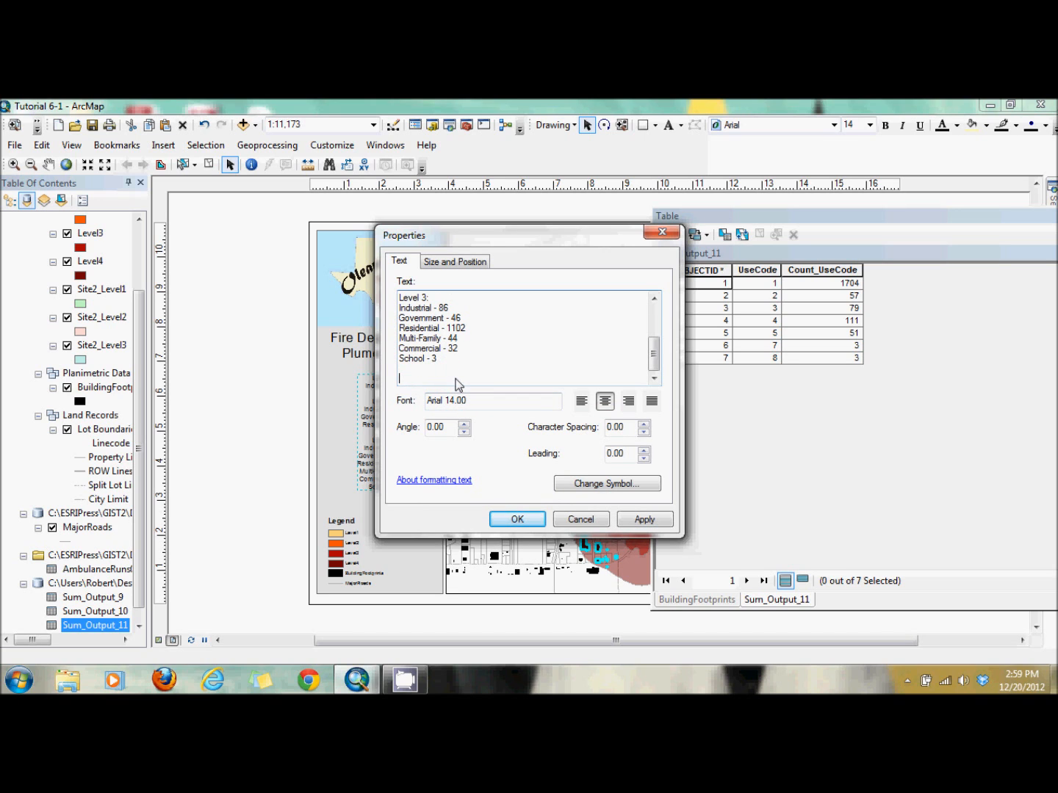
{"action": "right_click", "coordinate": [417, 380]}
{"action": "left_click", "coordinate": [453, 446]}
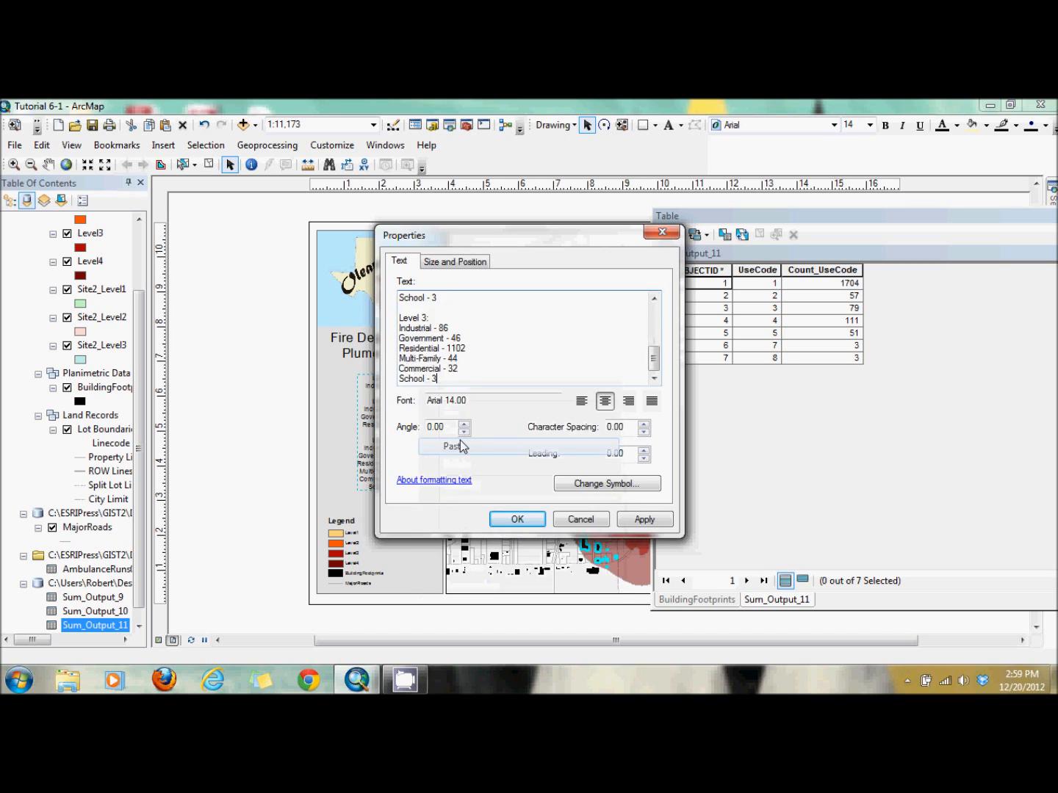
- Change the pasted block's heading to "Level 4:" and its first lines to "Industrial - 111" and "Government - 51"
{"action": "left_click", "coordinate": [439, 321]}
{"action": "key", "text": "BackSpace"}
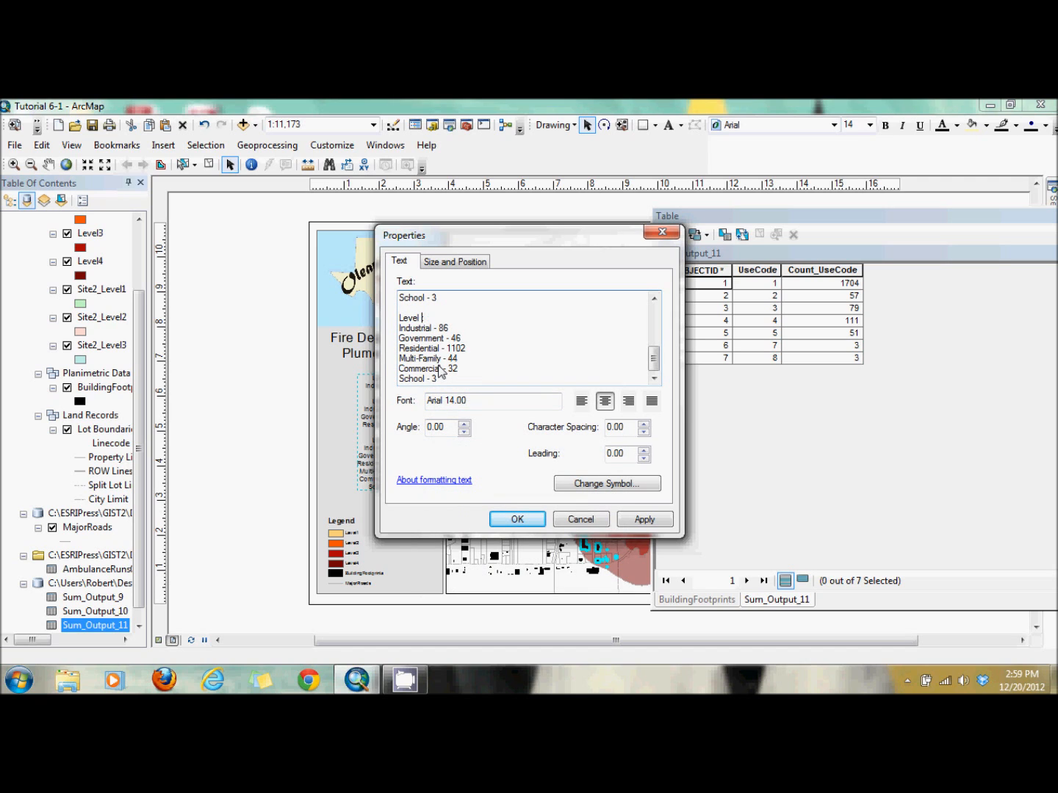
{"action": "type", "text": "4"}
{"action": "left_click", "coordinate": [452, 328]}
{"action": "key", "text": "BackSpace"}
{"action": "key", "text": "BackSpace"}
{"action": "type", "text": "111"}
{"action": "key", "text": "Down"}
{"action": "key", "text": "End"}
{"action": "key", "text": "BackSpace"}
{"action": "key", "text": "BackSpace"}
{"action": "type", "text": "51"}
- Set the Level 4 block's next counts to "Residential - 1704", "Multi-Family - 57" and "Commercial - 79"
{"action": "key", "text": "Down"}
{"action": "key", "text": "End"}
{"action": "key", "text": "BackSpace"}
{"action": "key", "text": "BackSpace"}
{"action": "key", "text": "BackSpace"}
{"action": "type", "text": "704"}
{"action": "key", "text": "Down"}
{"action": "key", "text": "BackSpace"}
{"action": "key", "text": "BackSpace"}
{"action": "type", "text": "57"}
{"action": "key", "text": "Down"}
{"action": "key", "text": "BackSpace"}
{"action": "key", "text": "BackSpace"}
{"action": "type", "text": "79"}
- Add the line "Churches - 3" at the end of the Level 4 block and apply the text
{"action": "key", "text": "Down"}
{"action": "key", "text": "Down"}
{"action": "type", "text": "Churches -"}
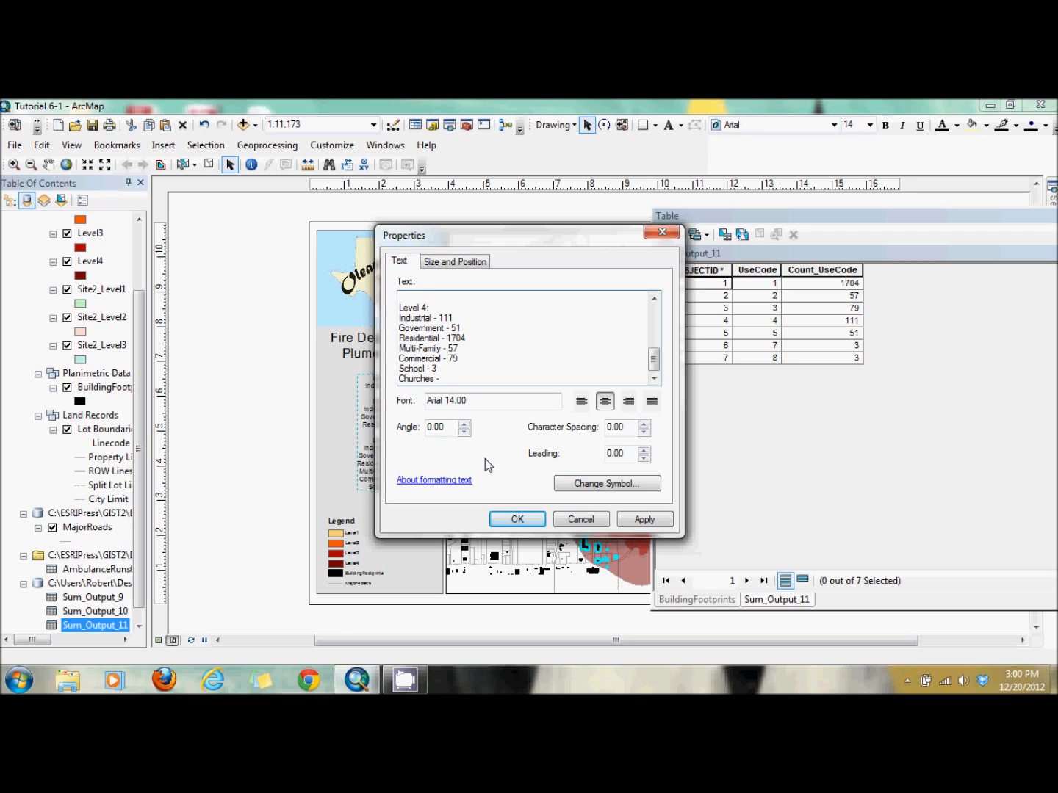
{"action": "type", "text": " 3"}
{"action": "left_click", "coordinate": [515, 519]}
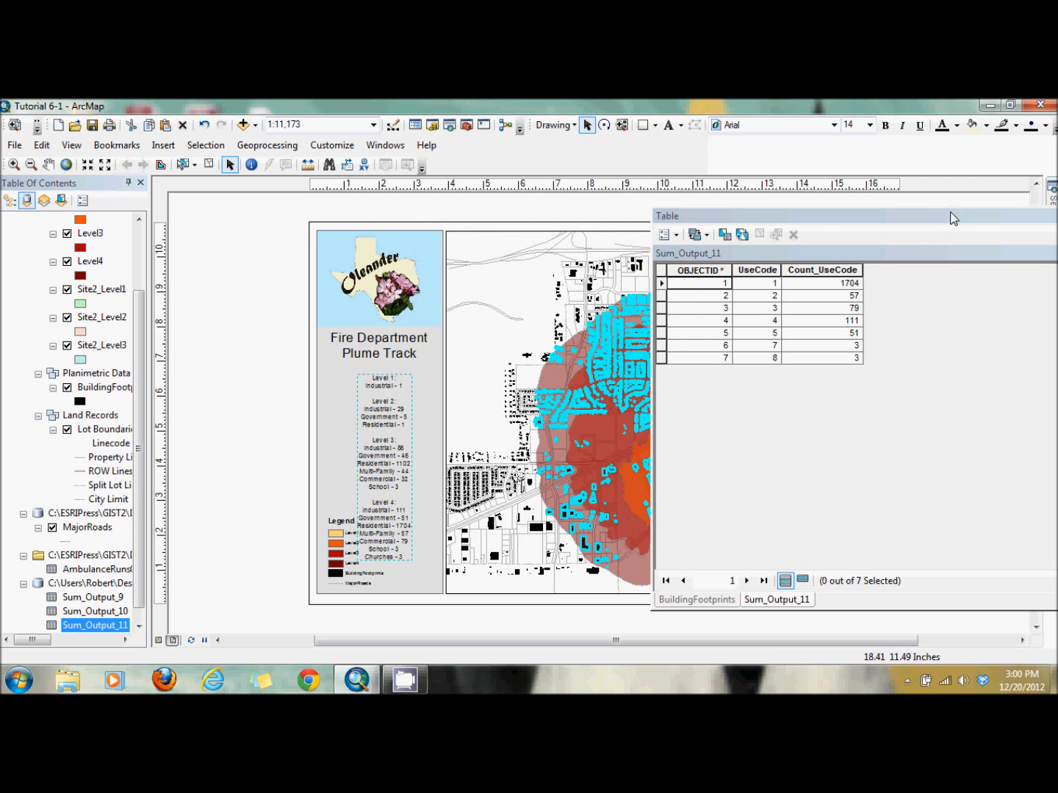
- Close the table window, leave no buildings selected, and list the layers by drawing order
{"action": "left_click_drag", "start_coordinate": [952, 218], "coordinate": [685, 285]}
{"action": "left_click", "coordinate": [932, 302]}
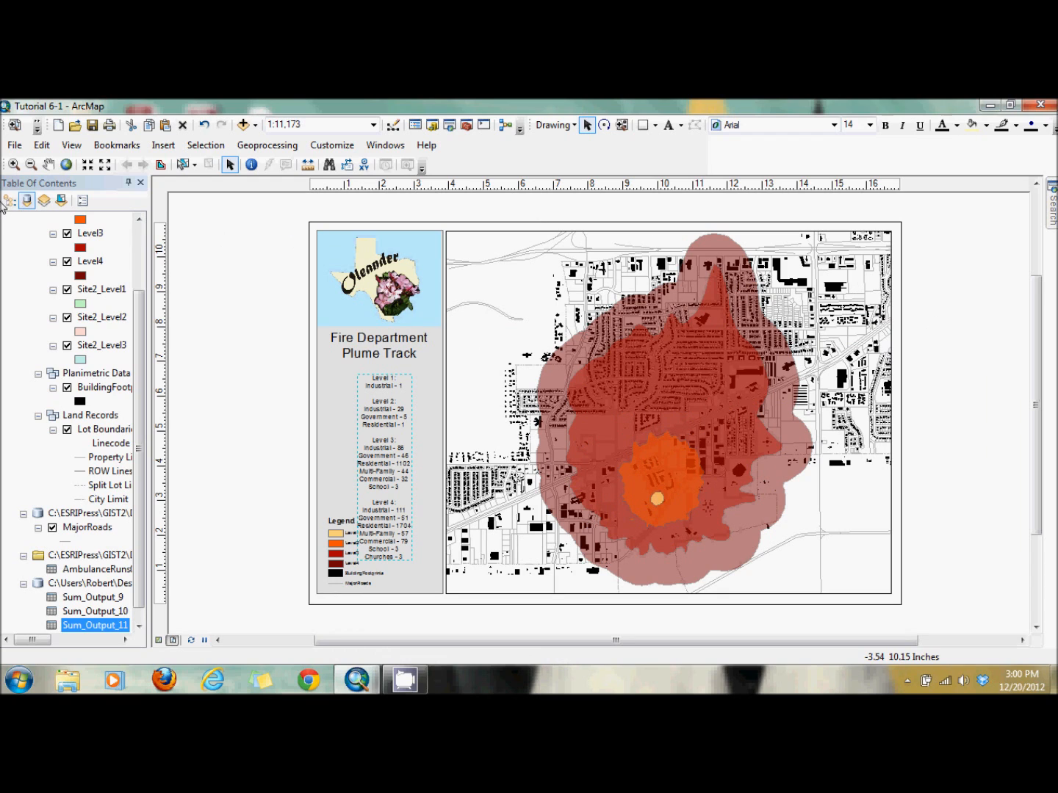
{"action": "left_click", "coordinate": [10, 199]}
- Move the building counts text element on the layout so that it clears the legend entries
{"action": "left_click", "coordinate": [389, 416]}
{"action": "left_click", "coordinate": [376, 416]}
{"action": "left_click_drag", "start_coordinate": [377, 416], "coordinate": [396, 412]}
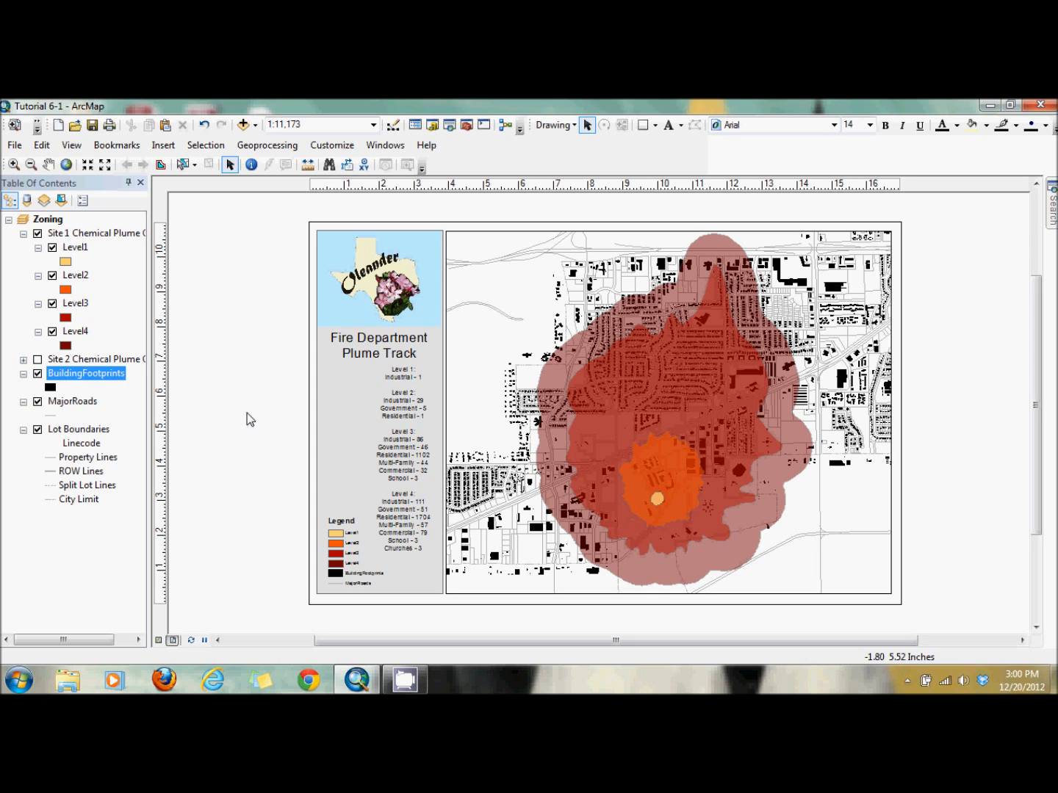
- Collapse and hide the Site 1 Chemical Plume Group, and add the Site1_Time feature class from the FireDepartment dataset
{"action": "left_click", "coordinate": [23, 235]}
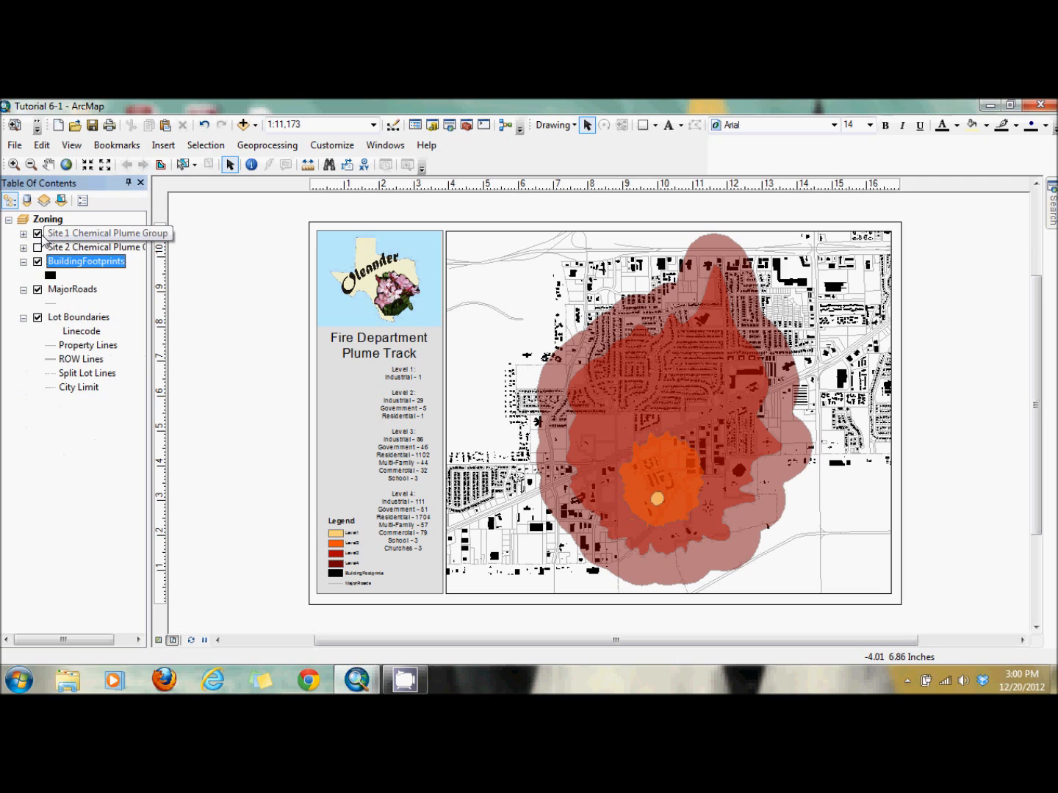
{"action": "left_click", "coordinate": [37, 234]}
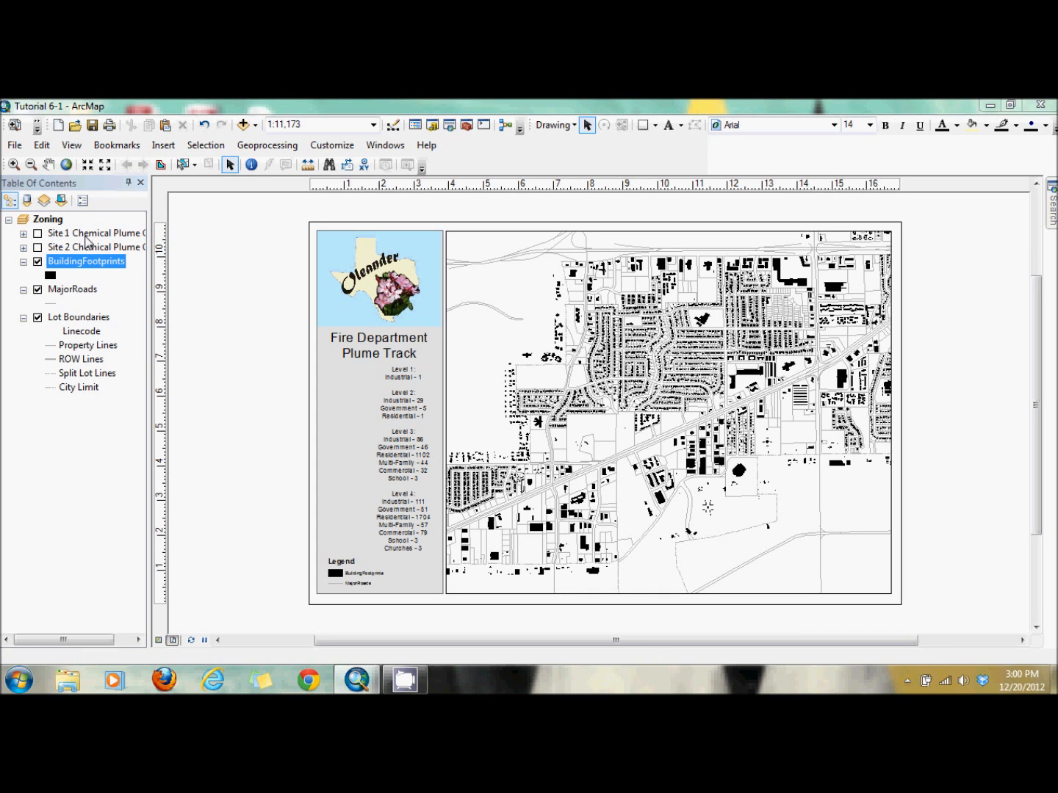
{"action": "left_click", "coordinate": [245, 125]}
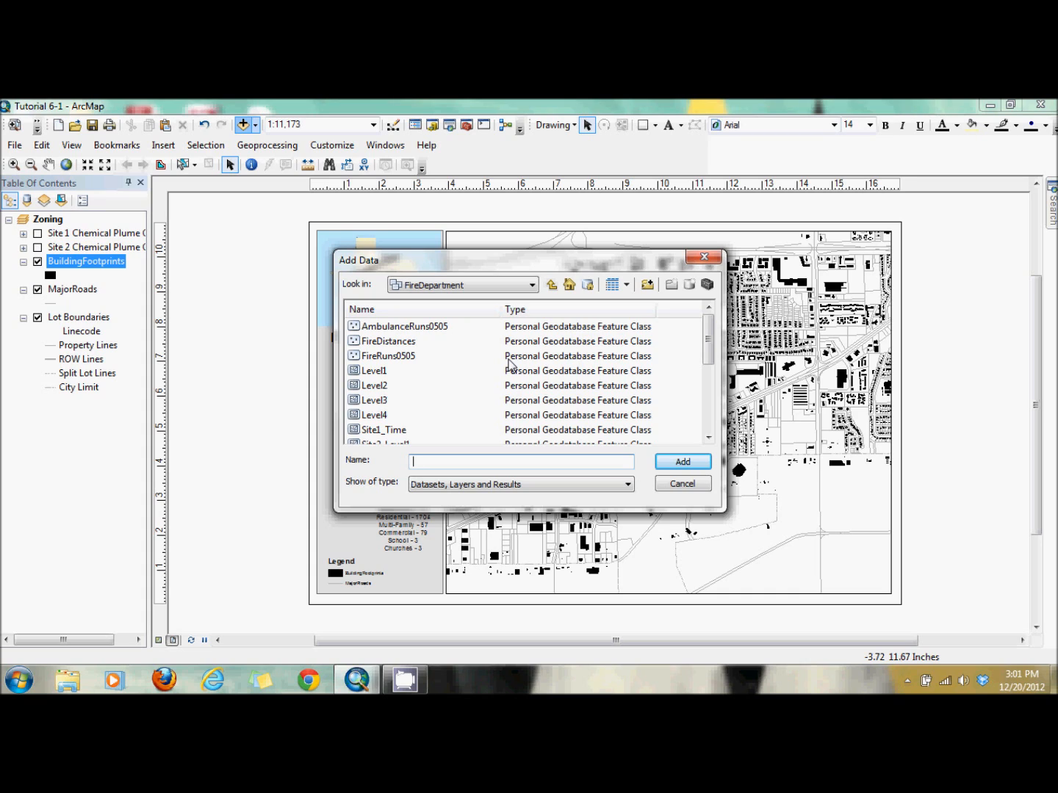
{"action": "left_click", "coordinate": [387, 433]}
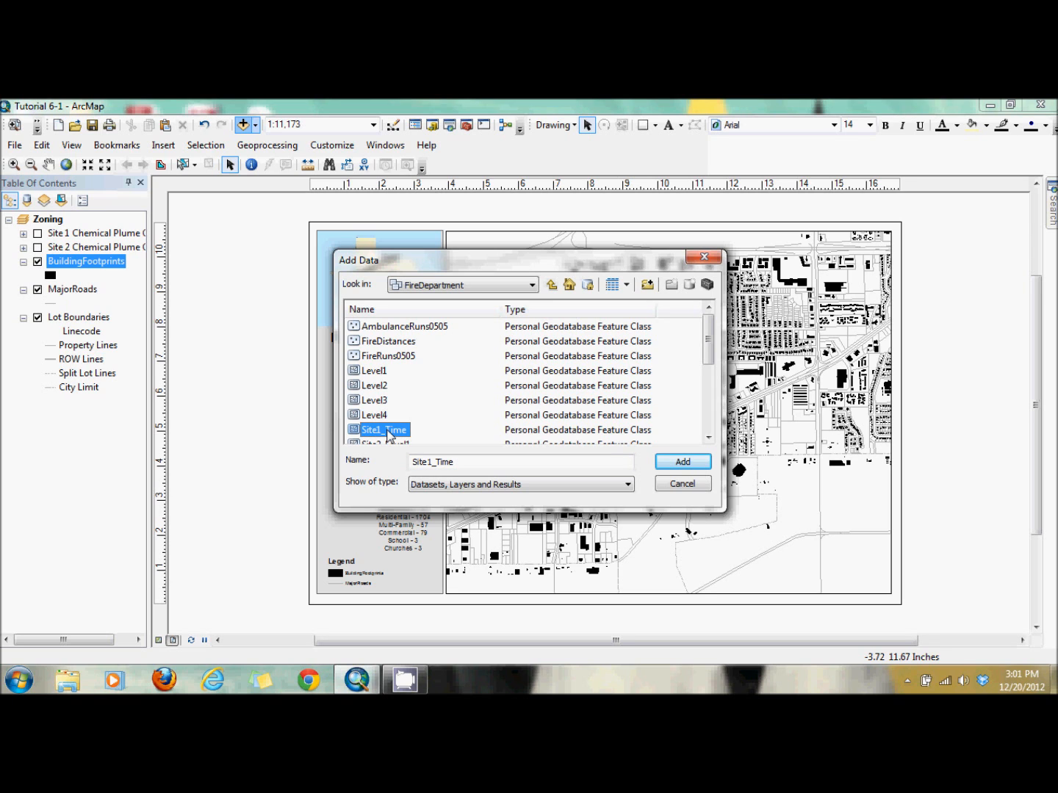
{"action": "left_click", "coordinate": [682, 461]}
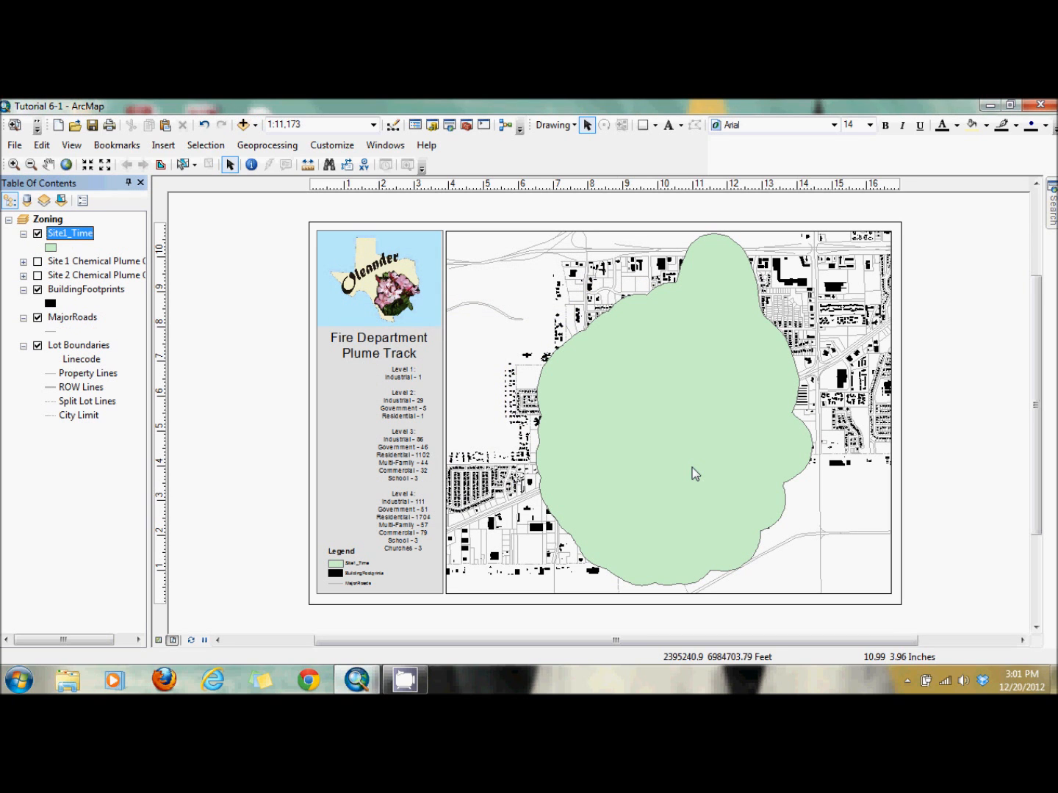
- Examine the HourMeasur time values in the Site1_Time attribute table, and close the table
{"action": "right_click", "coordinate": [56, 235]}
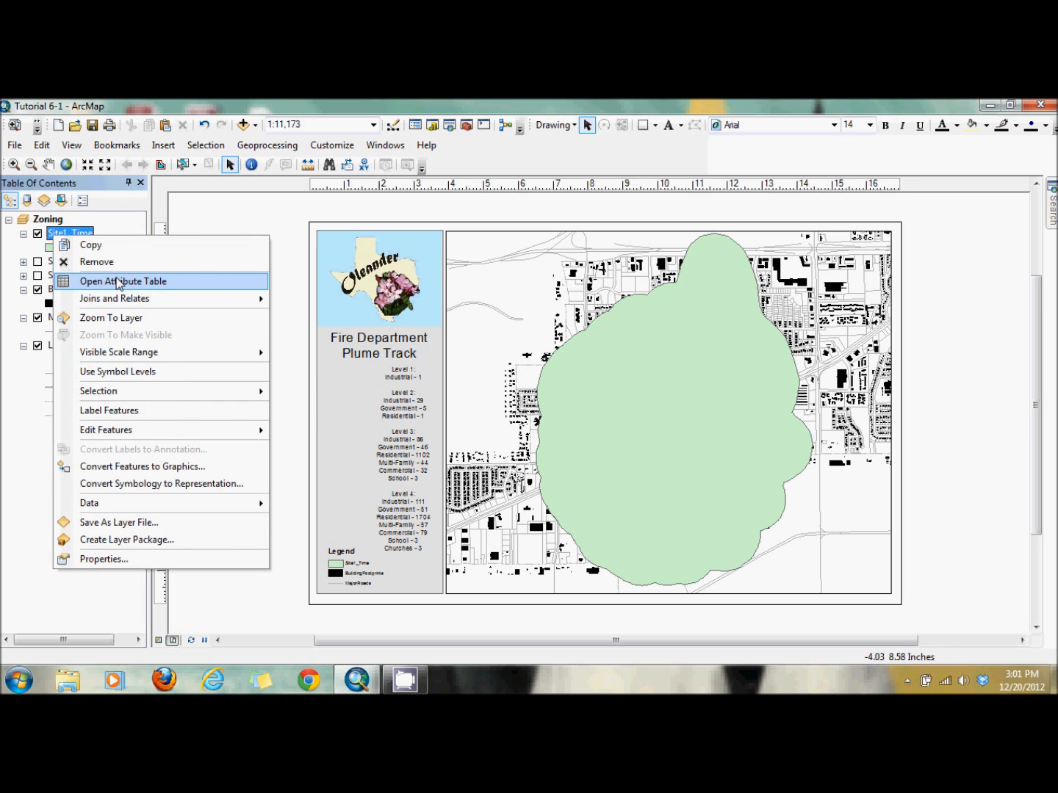
{"action": "left_click", "coordinate": [118, 282]}
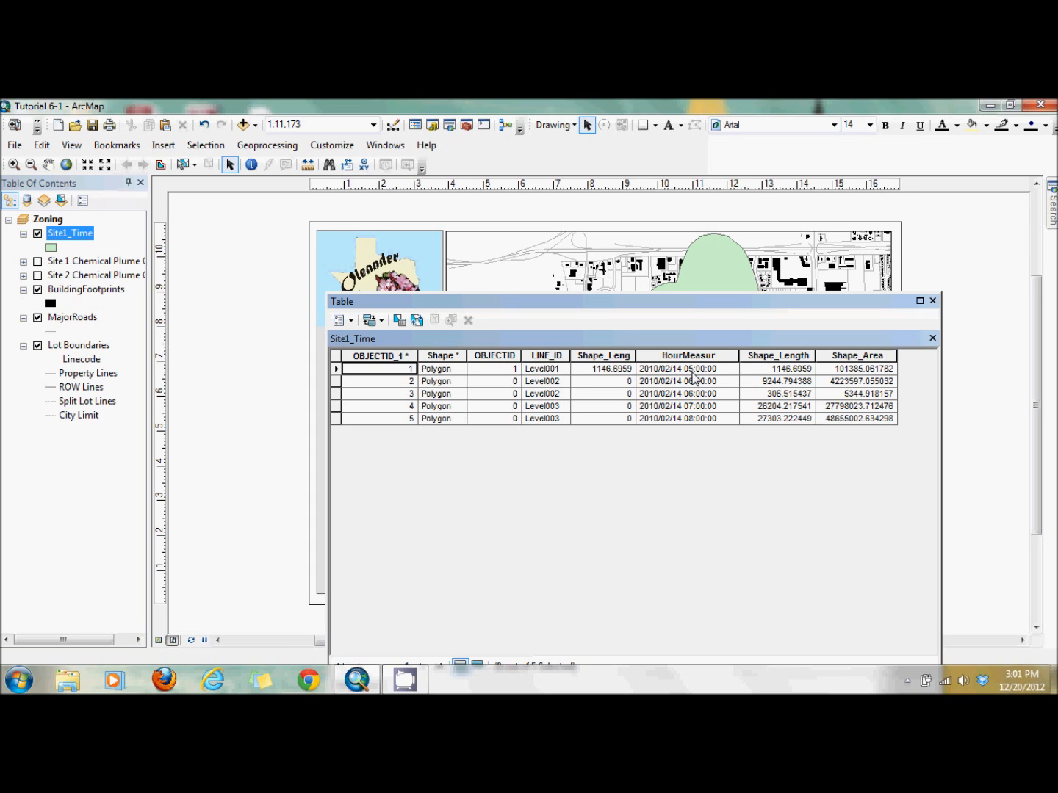
{"action": "left_click", "coordinate": [932, 300]}
- Open the Site1_Time layer properties and set the layer's transparency to 50%
{"action": "double_click", "coordinate": [77, 236]}
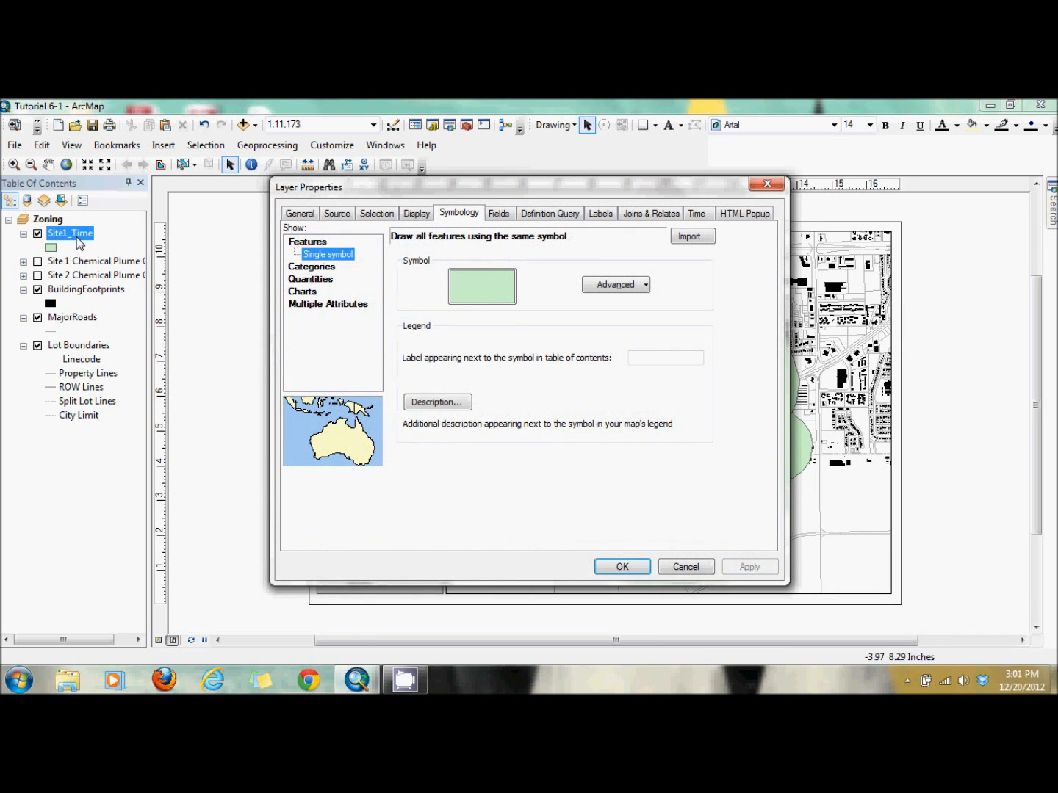
{"action": "left_click", "coordinate": [416, 215]}
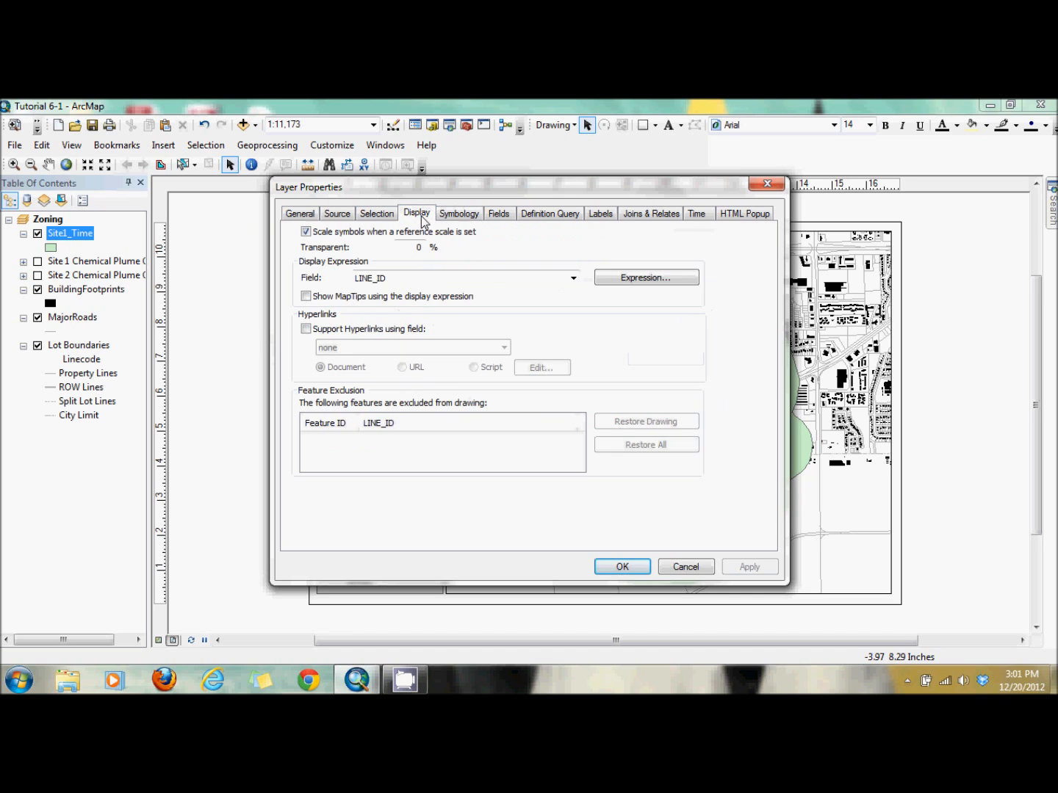
{"action": "double_click", "coordinate": [420, 248]}
{"action": "type", "text": "50"}
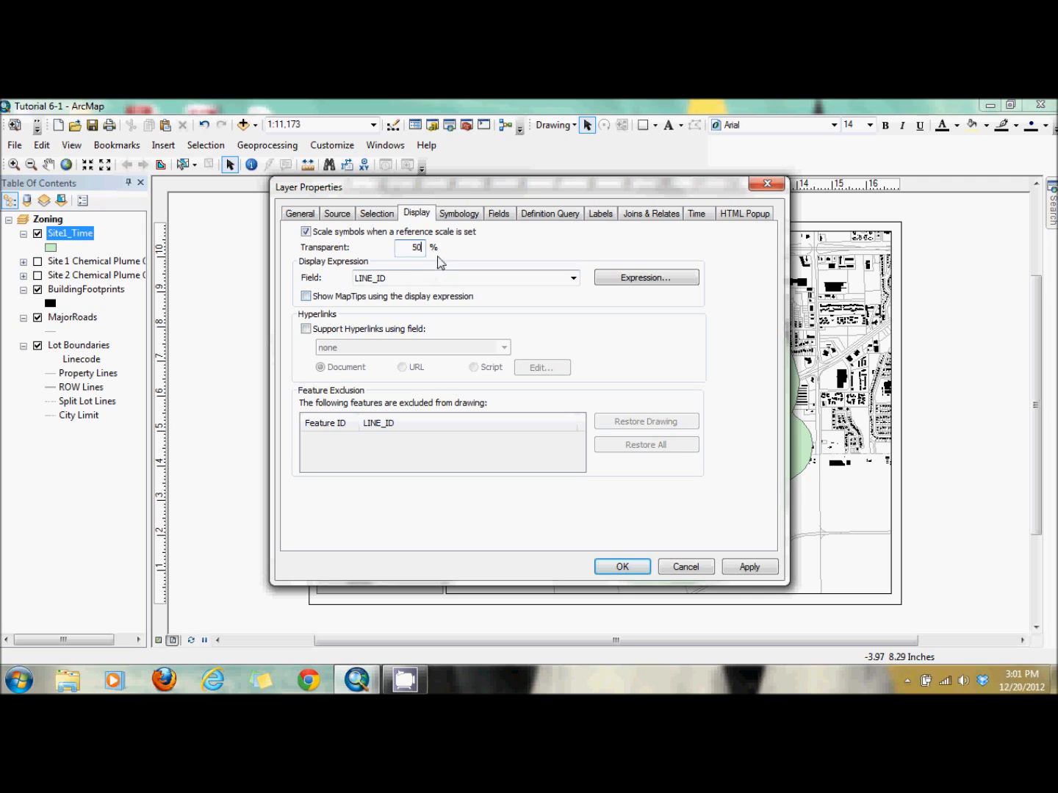
- Symbolize Site1_Time by unique values of LINE_ID, adding all values and excluding <all other values>
{"action": "left_click", "coordinate": [460, 218]}
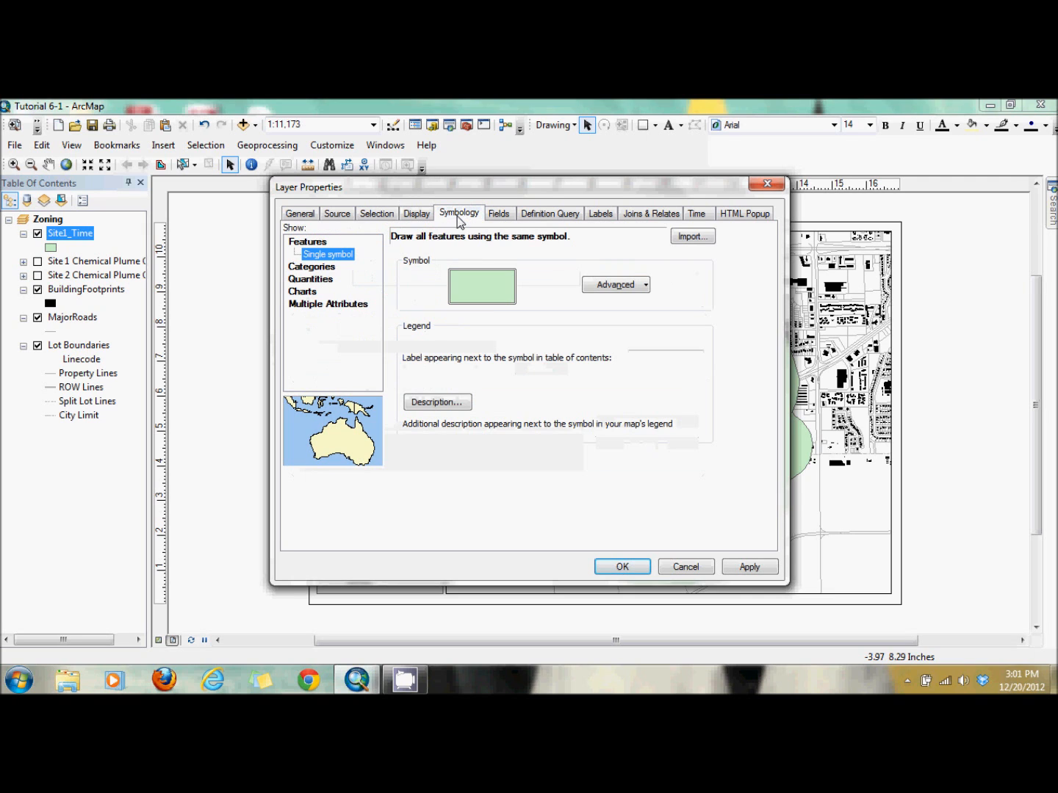
{"action": "left_click", "coordinate": [335, 274]}
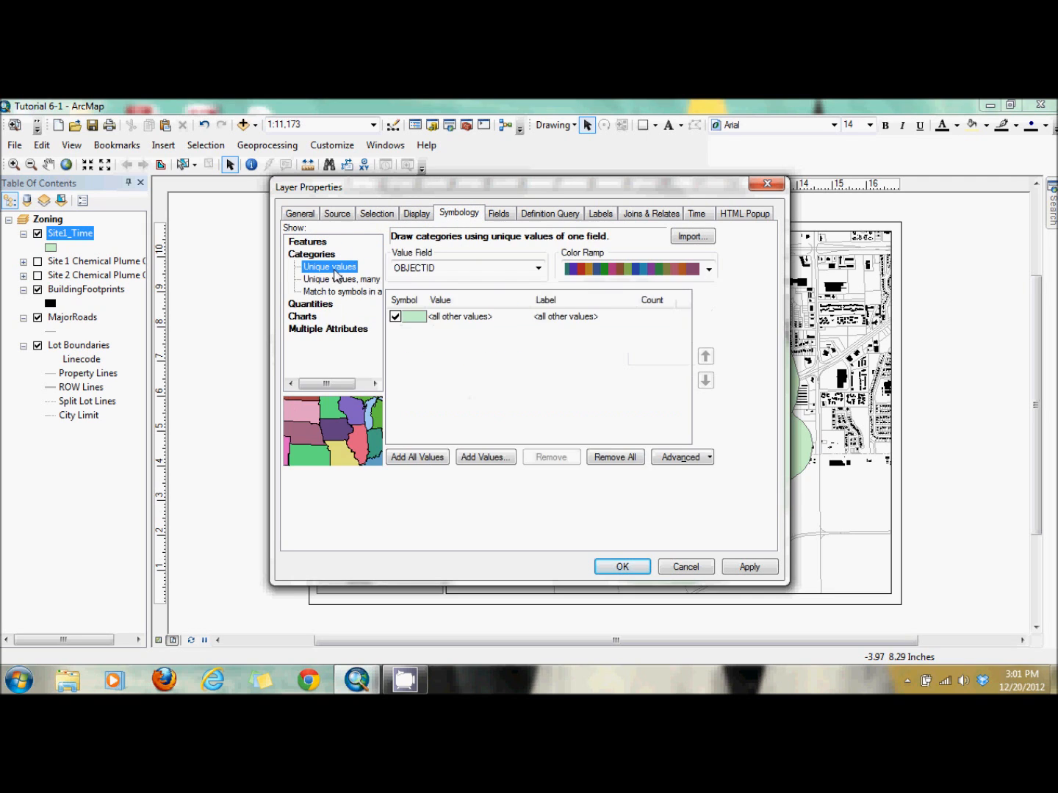
{"action": "left_click", "coordinate": [396, 316]}
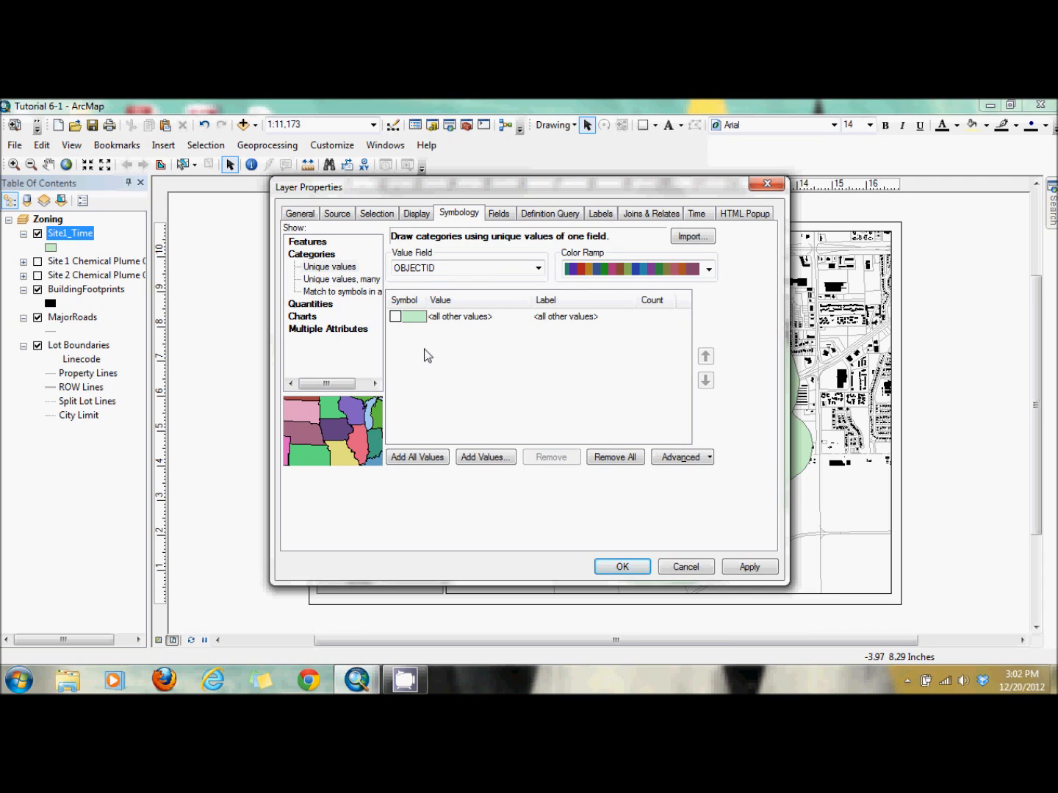
{"action": "left_click", "coordinate": [453, 268]}
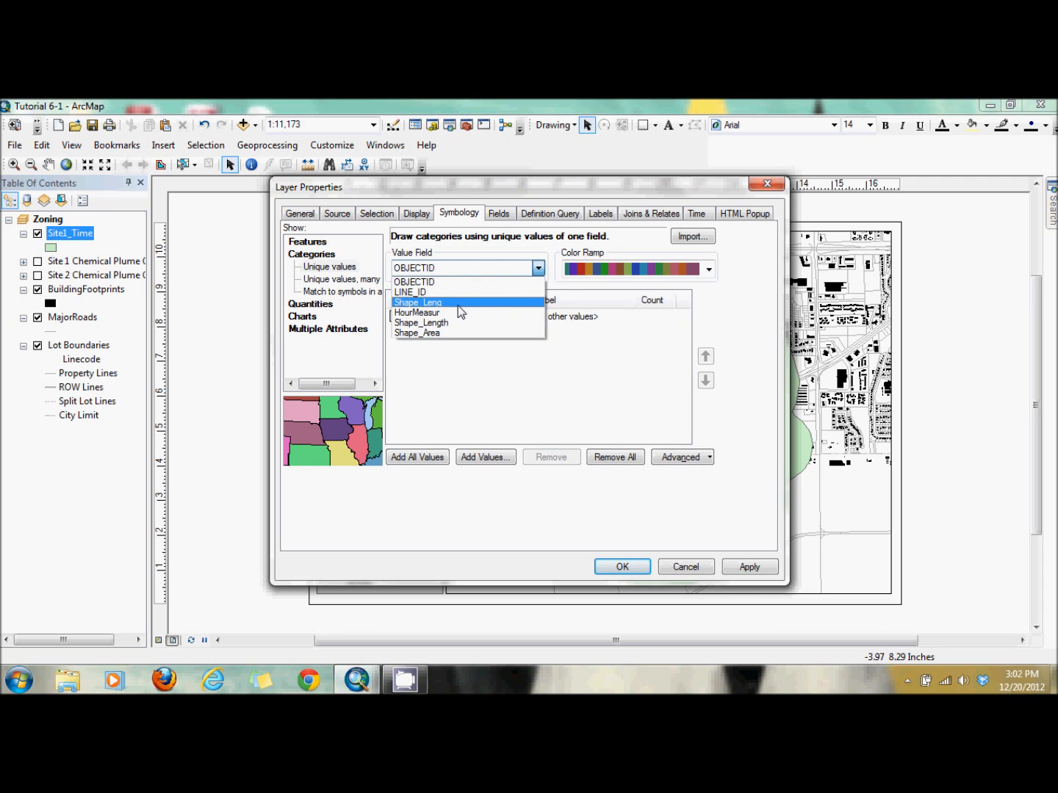
{"action": "left_click", "coordinate": [460, 293]}
{"action": "left_click", "coordinate": [433, 458]}
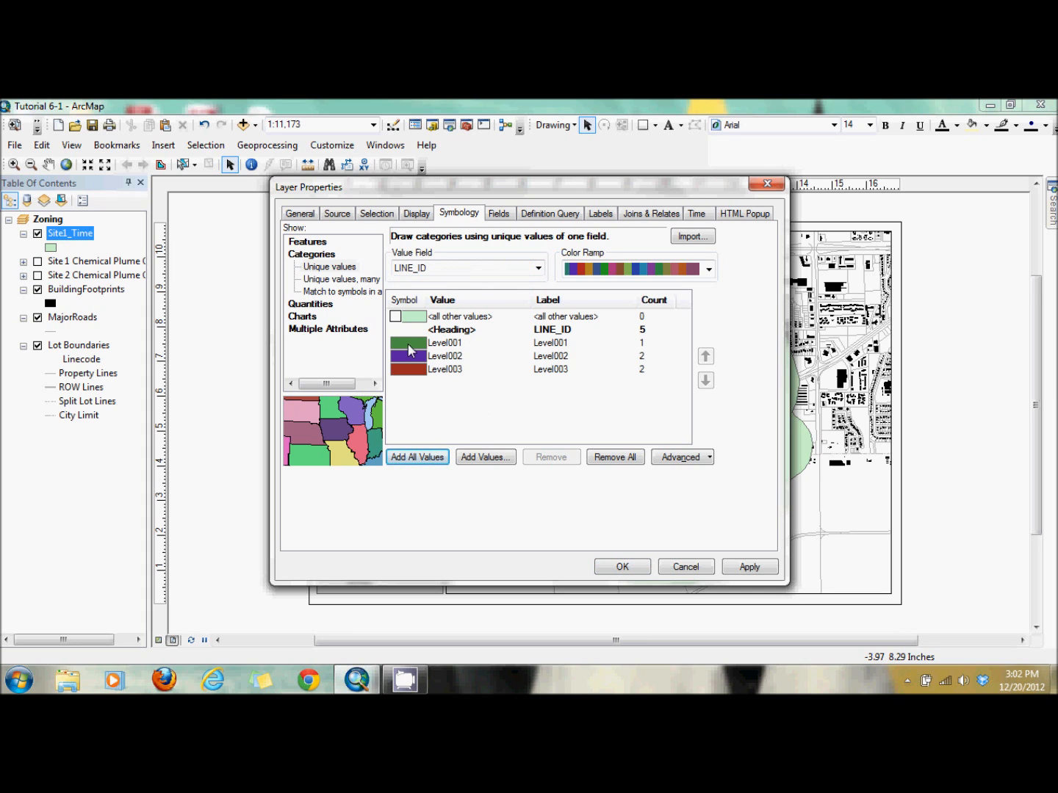
- Set the fill color of Level001 to light orange and of Level002 to bright orange
{"action": "double_click", "coordinate": [408, 344]}
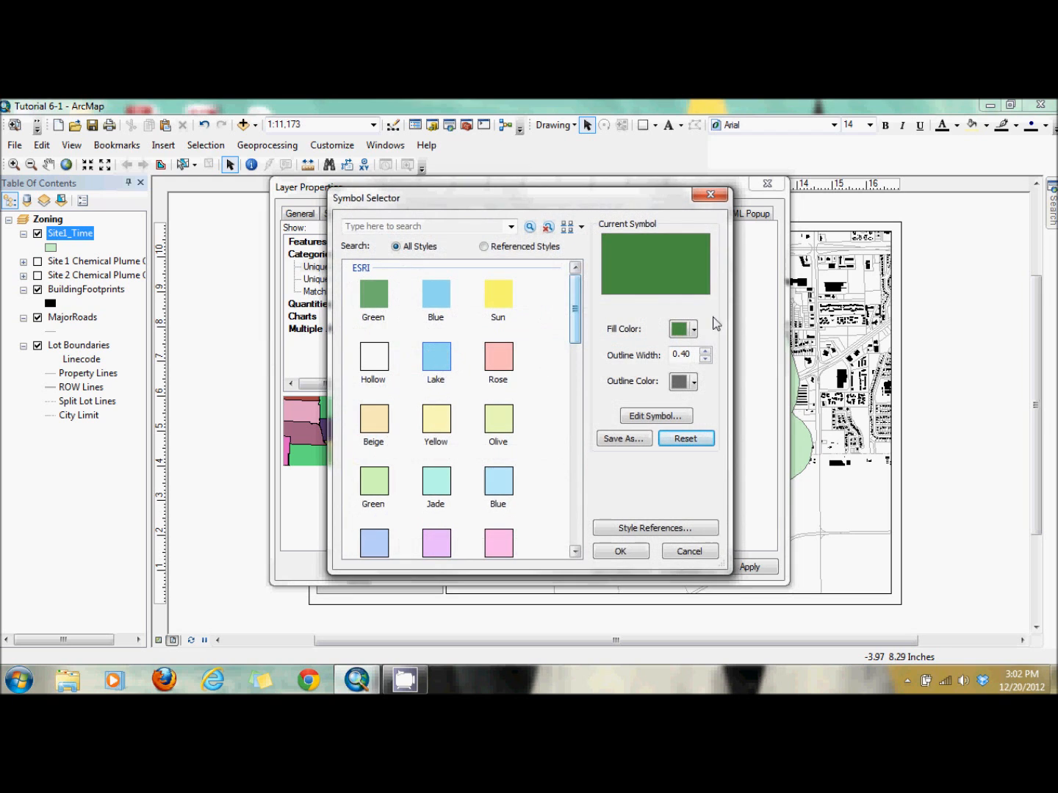
{"action": "left_click", "coordinate": [694, 330]}
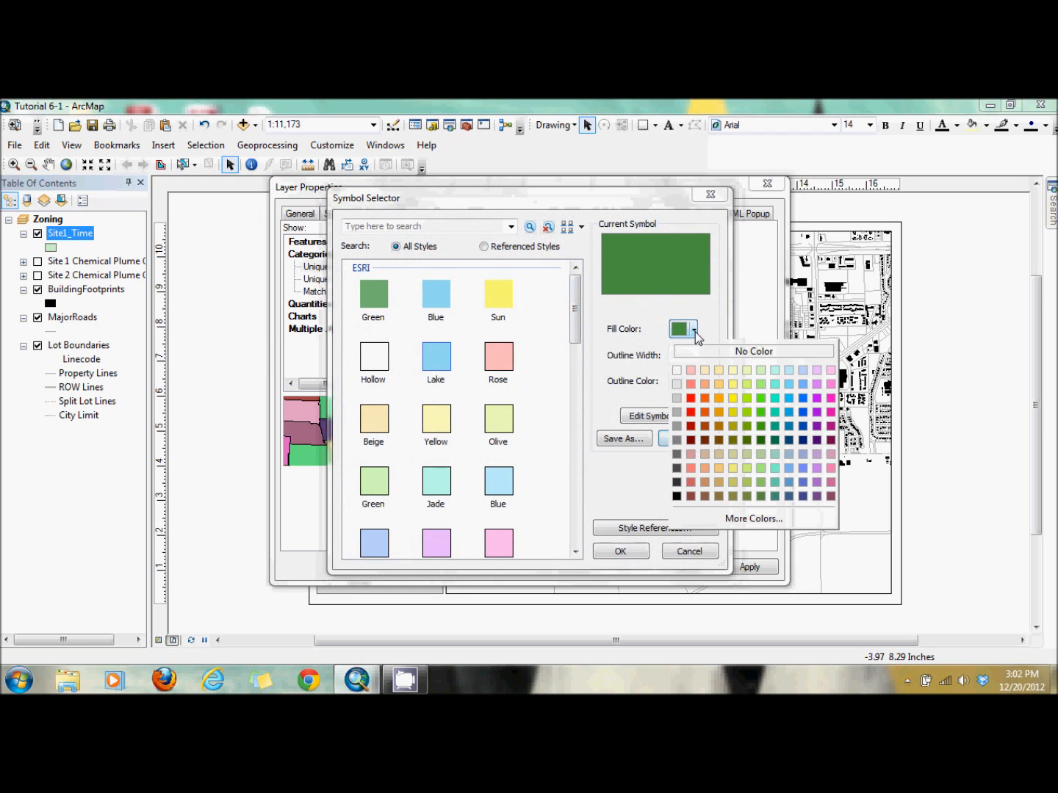
{"action": "left_click", "coordinate": [719, 385]}
{"action": "left_click", "coordinate": [621, 551]}
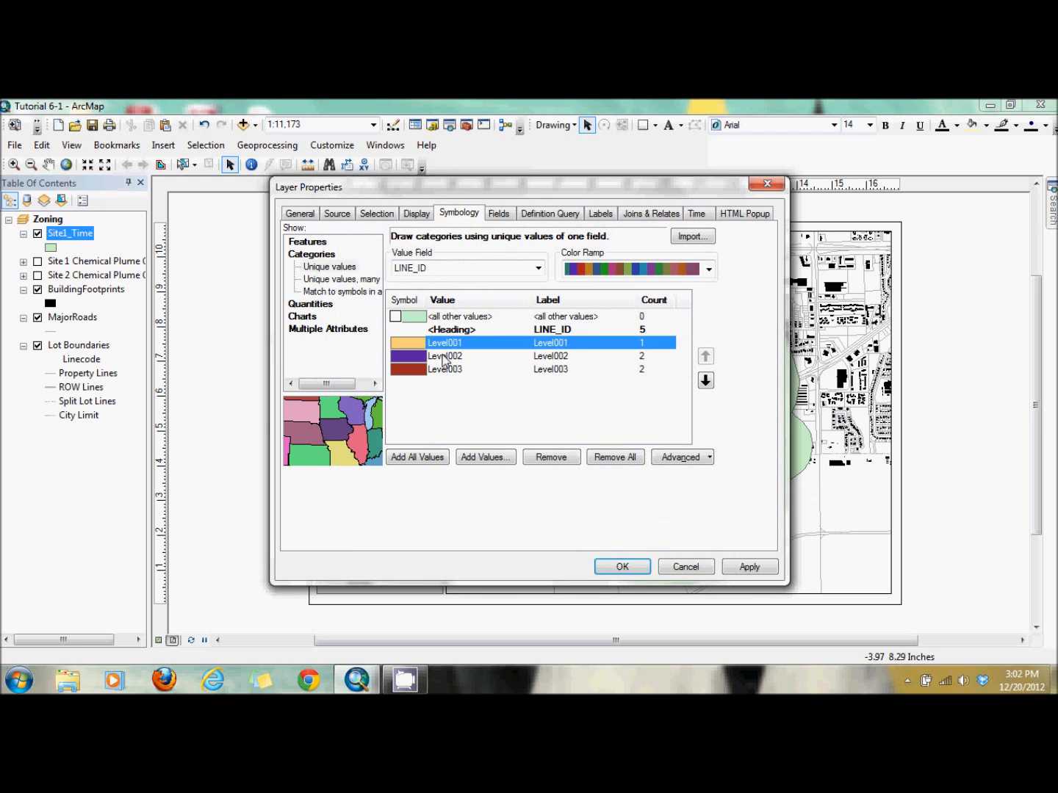
{"action": "double_click", "coordinate": [407, 356]}
{"action": "left_click", "coordinate": [680, 330]}
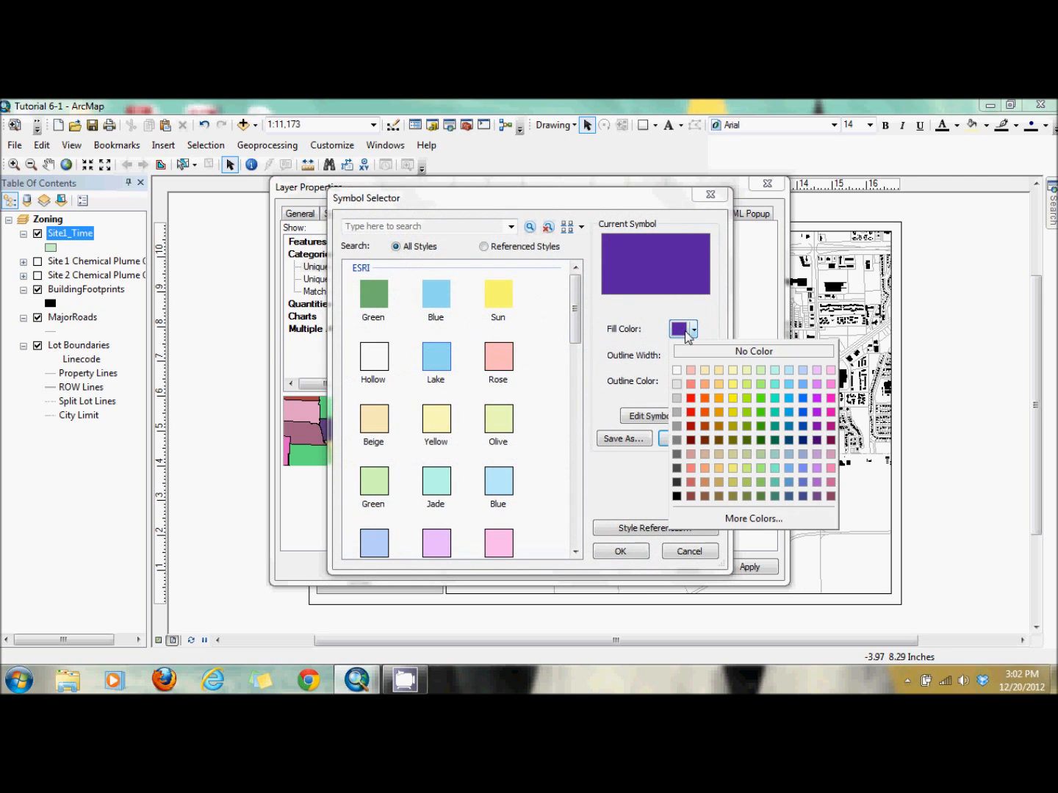
{"action": "left_click", "coordinate": [703, 398]}
{"action": "left_click", "coordinate": [619, 552]}
- Set the fill color of the Level003 symbol to dark red
{"action": "left_click", "coordinate": [420, 373]}
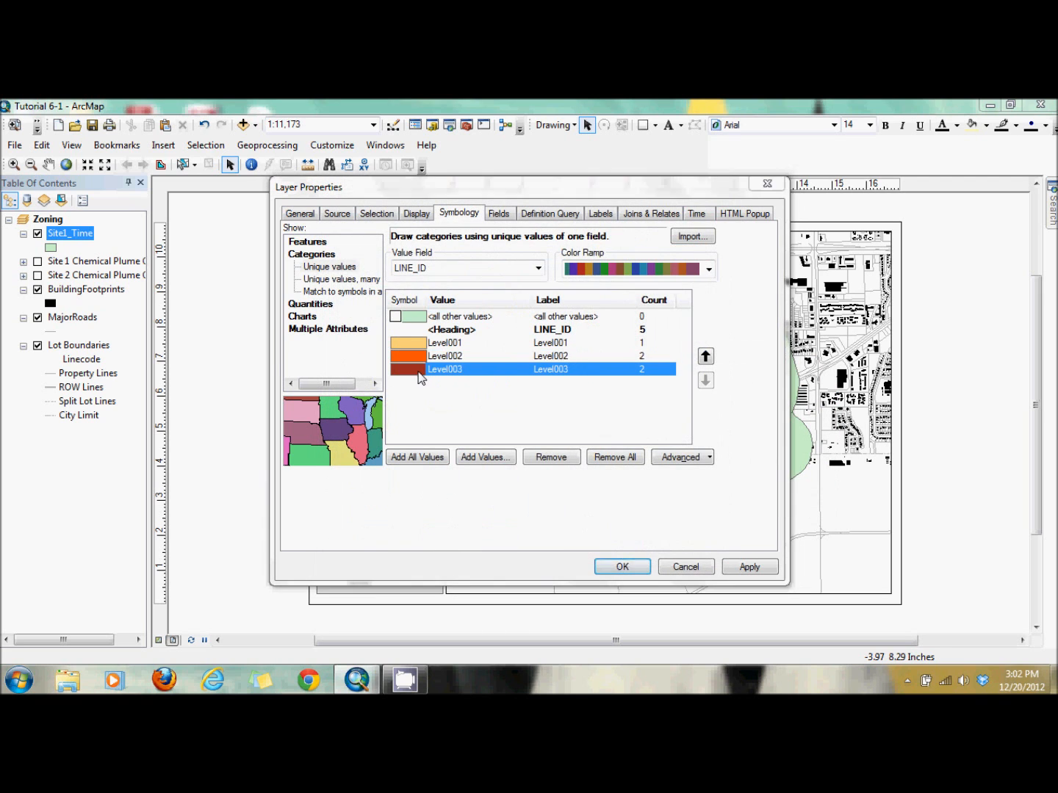
{"action": "double_click", "coordinate": [419, 374]}
{"action": "left_click", "coordinate": [682, 329]}
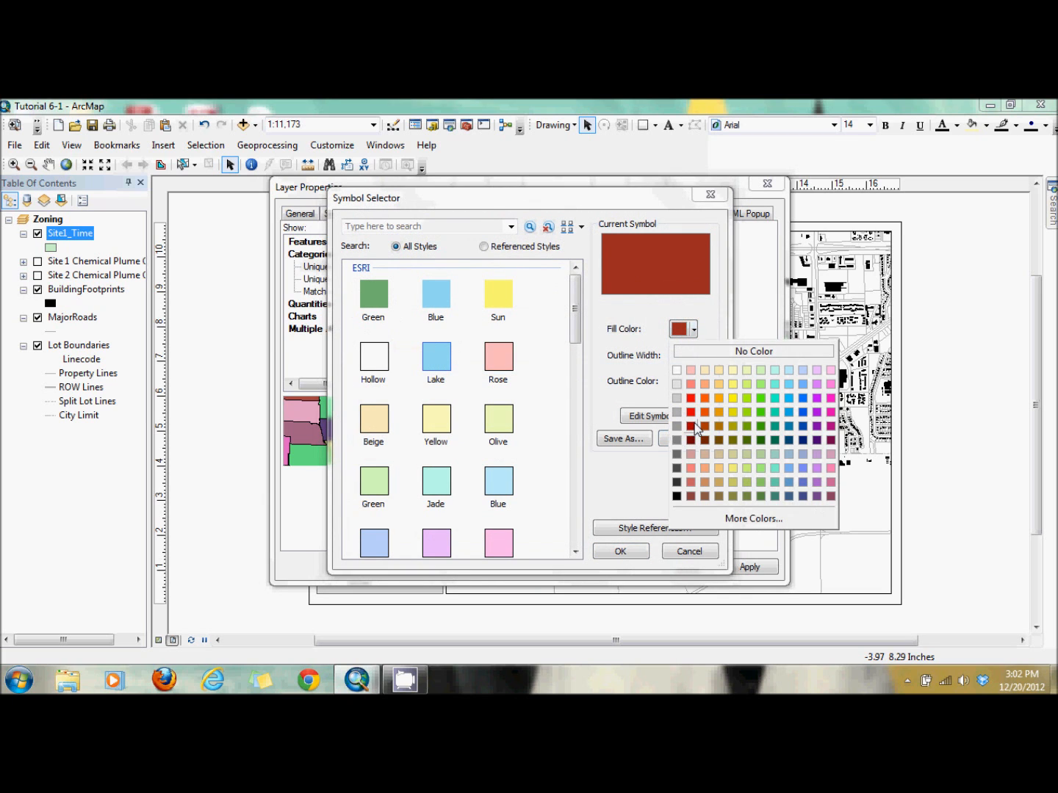
{"action": "left_click", "coordinate": [692, 427]}
{"action": "left_click", "coordinate": [619, 552]}
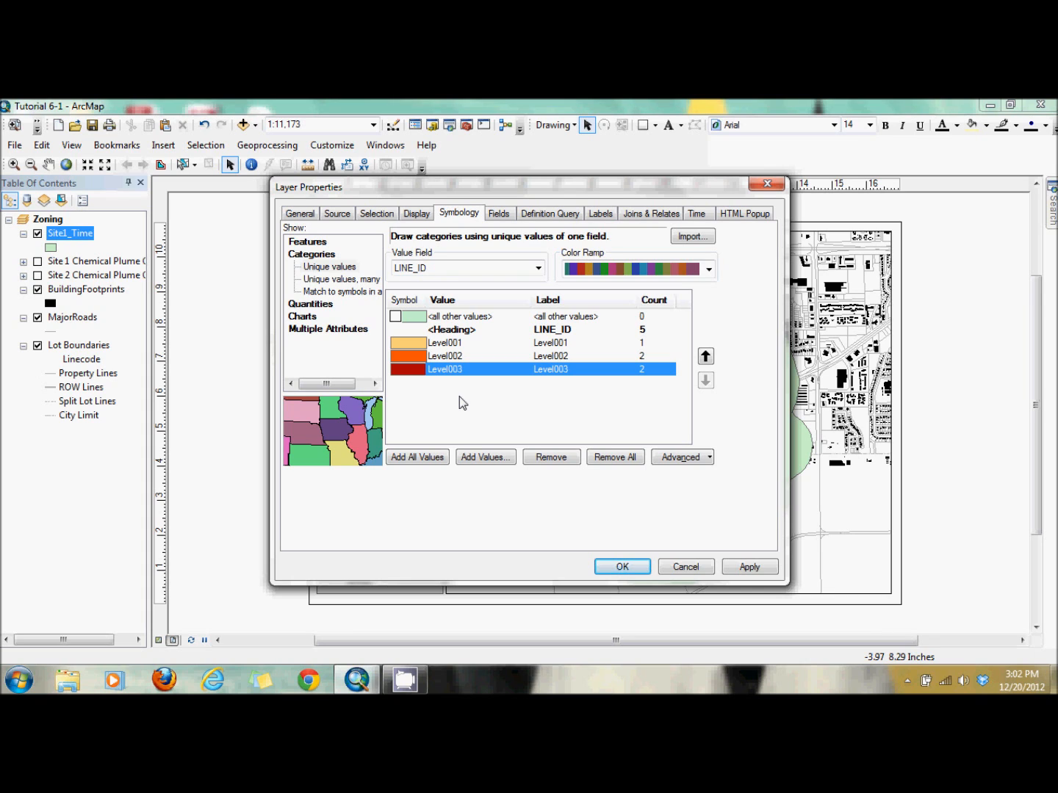
- Enable time on the layer using the HourMeasur field in YYYY/MM/DD hh:mm:ss format, and calculate the layer time extent
{"action": "left_click", "coordinate": [698, 215]}
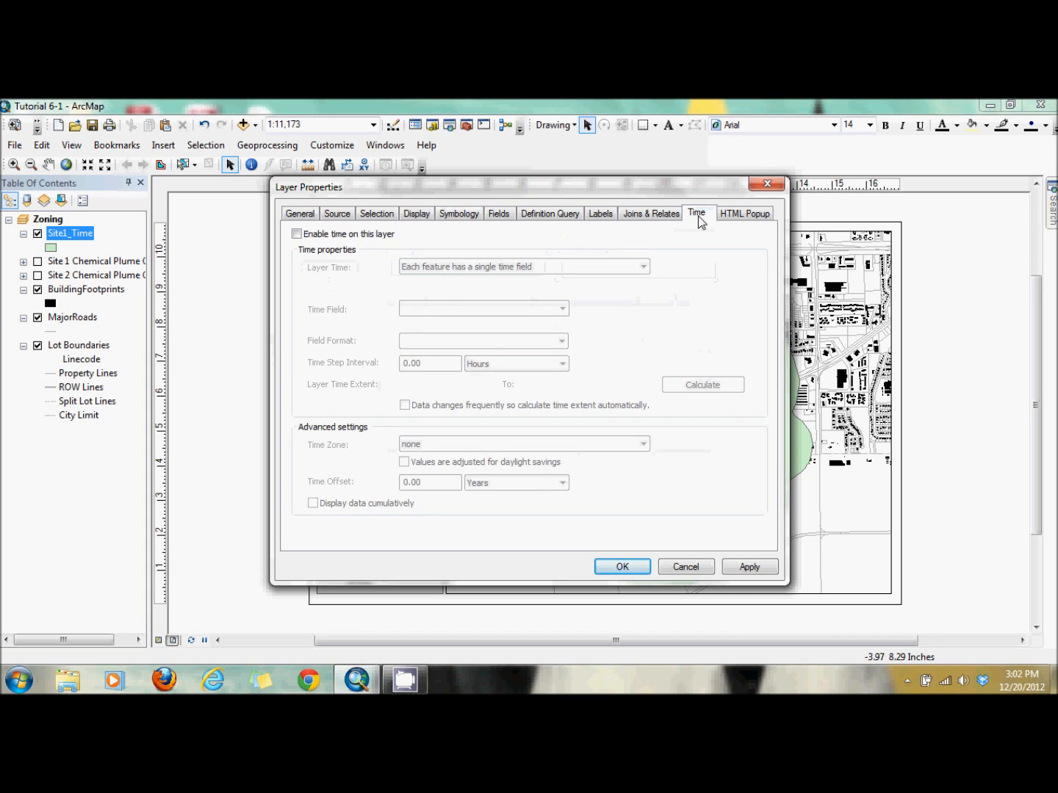
{"action": "left_click", "coordinate": [297, 234]}
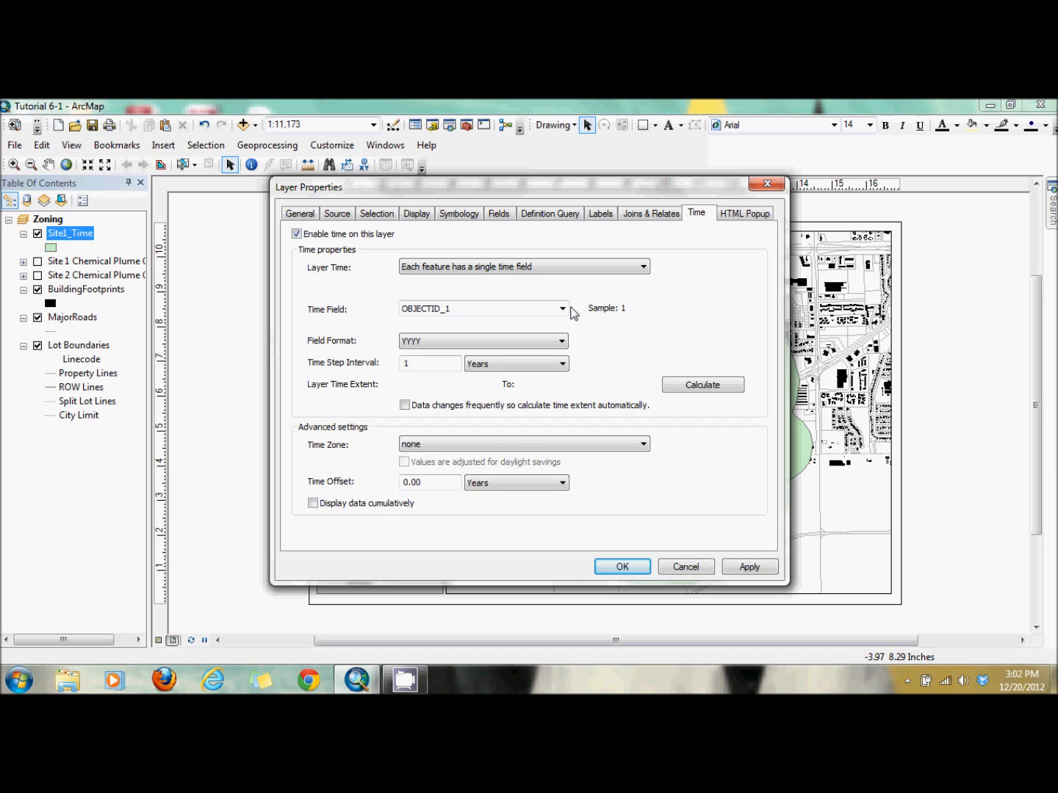
{"action": "left_click", "coordinate": [562, 308]}
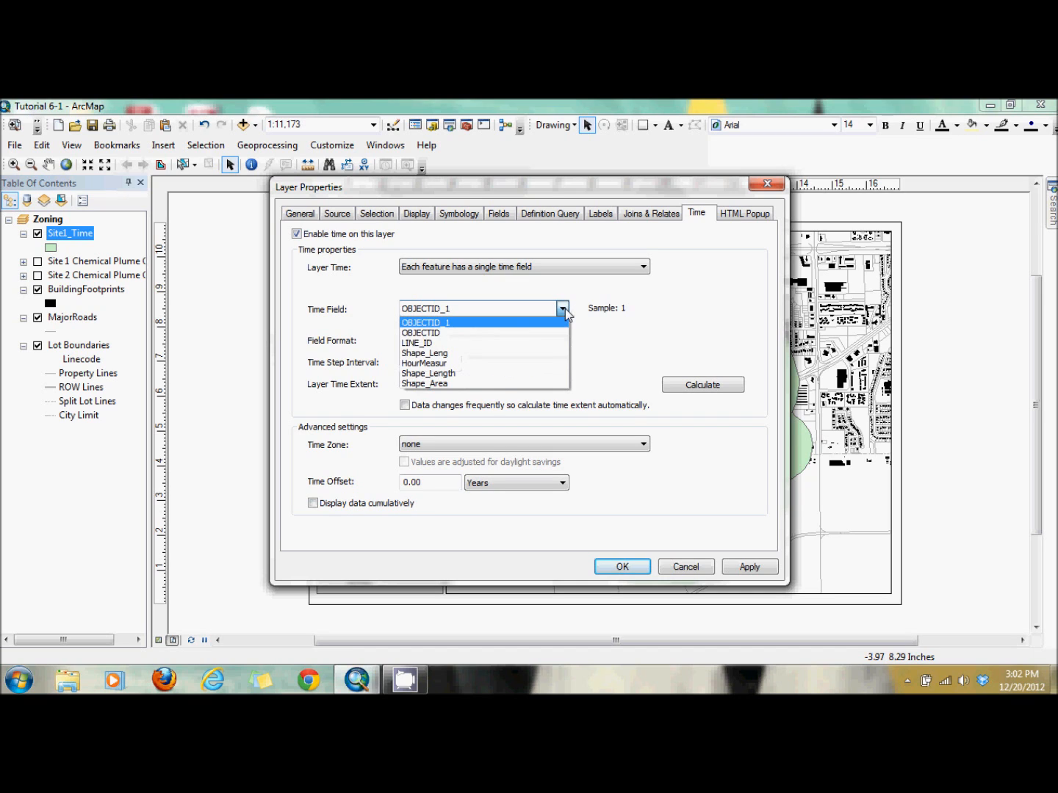
{"action": "left_click", "coordinate": [507, 364]}
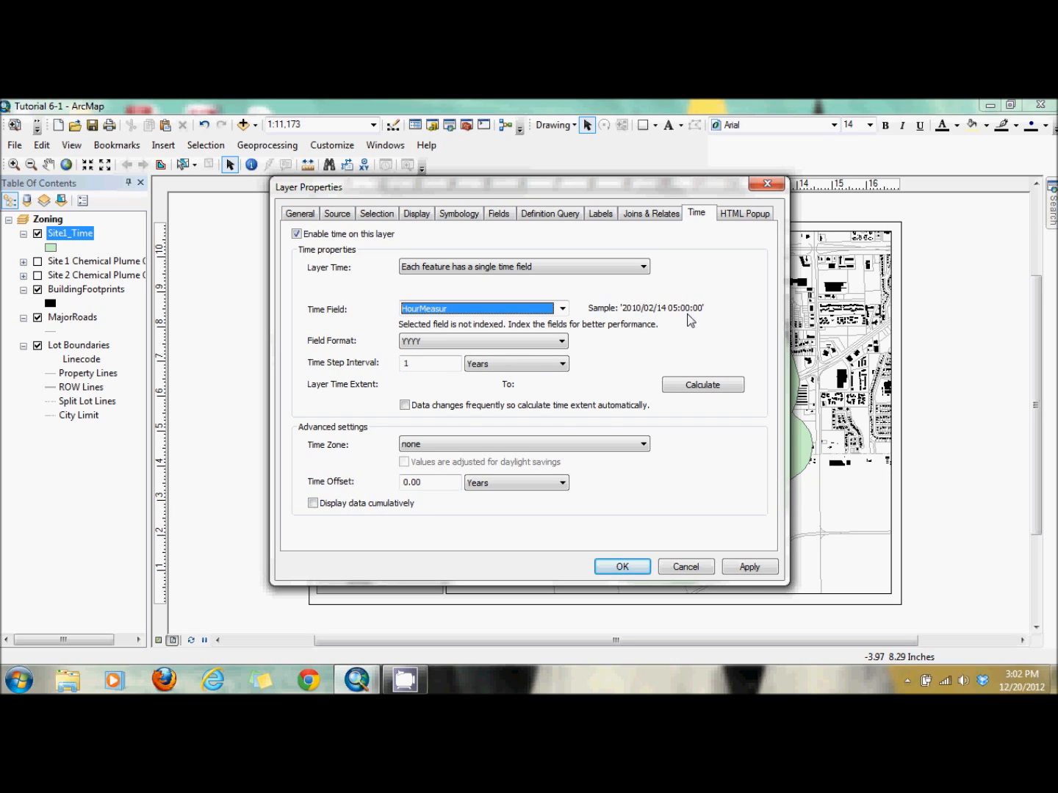
{"action": "left_click", "coordinate": [561, 341]}
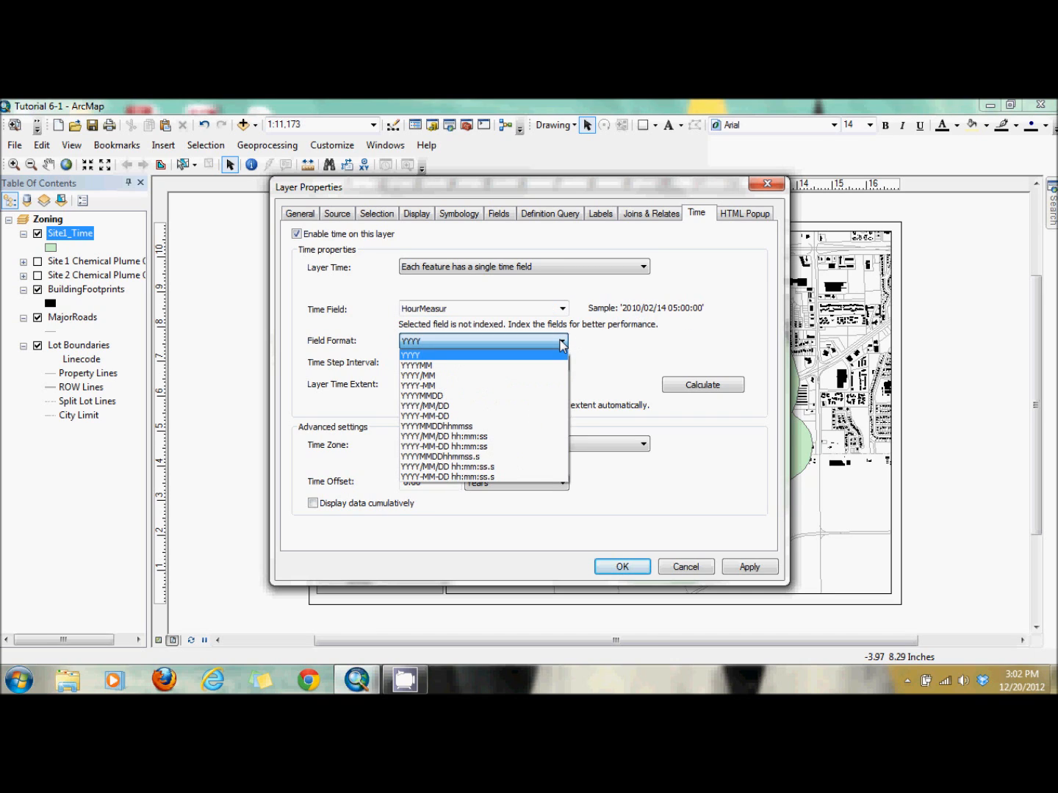
{"action": "left_click", "coordinate": [511, 438]}
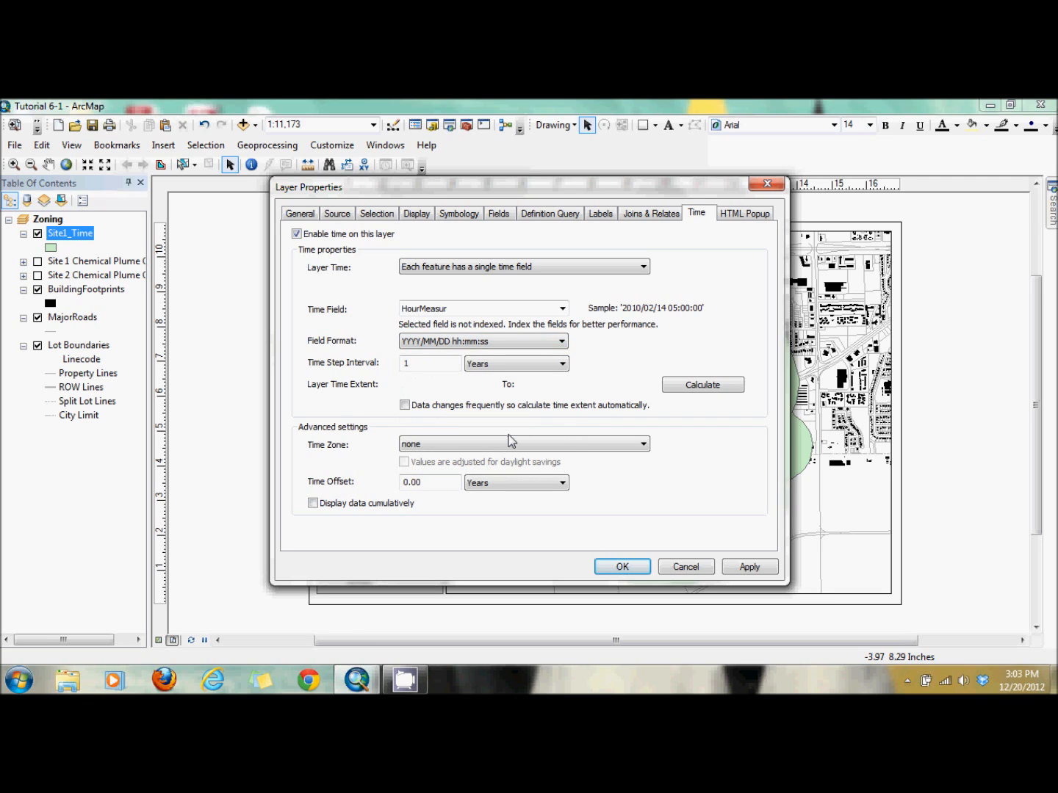
{"action": "left_click", "coordinate": [705, 389]}
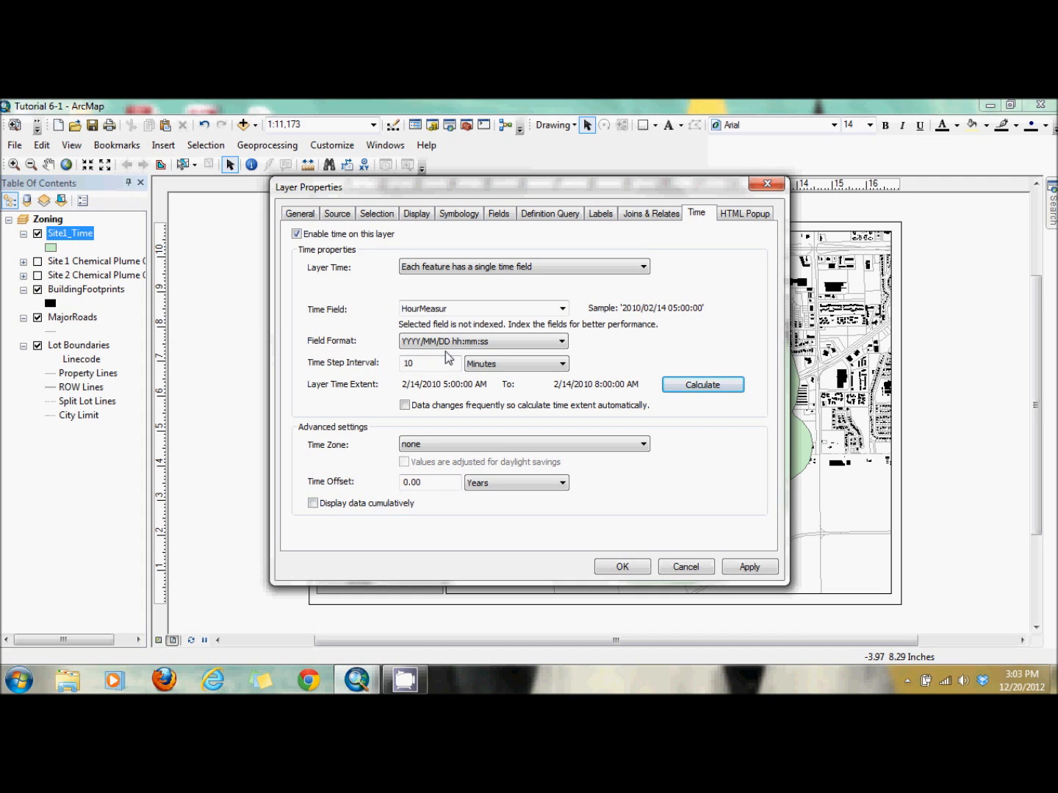
- Set the layer's time step interval to 1 hour with cumulative data display, and accept the layer properties
{"action": "left_click", "coordinate": [432, 366]}
{"action": "key", "text": "BackSpace"}
{"action": "left_click", "coordinate": [491, 365]}
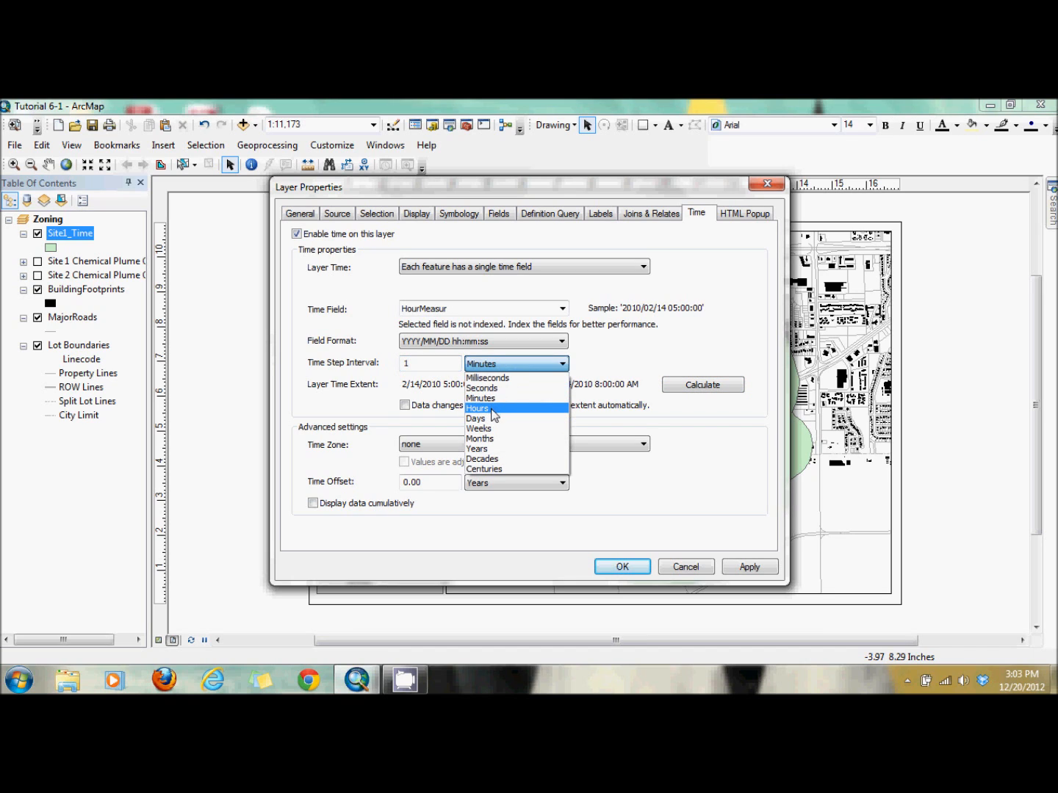
{"action": "left_click", "coordinate": [492, 407]}
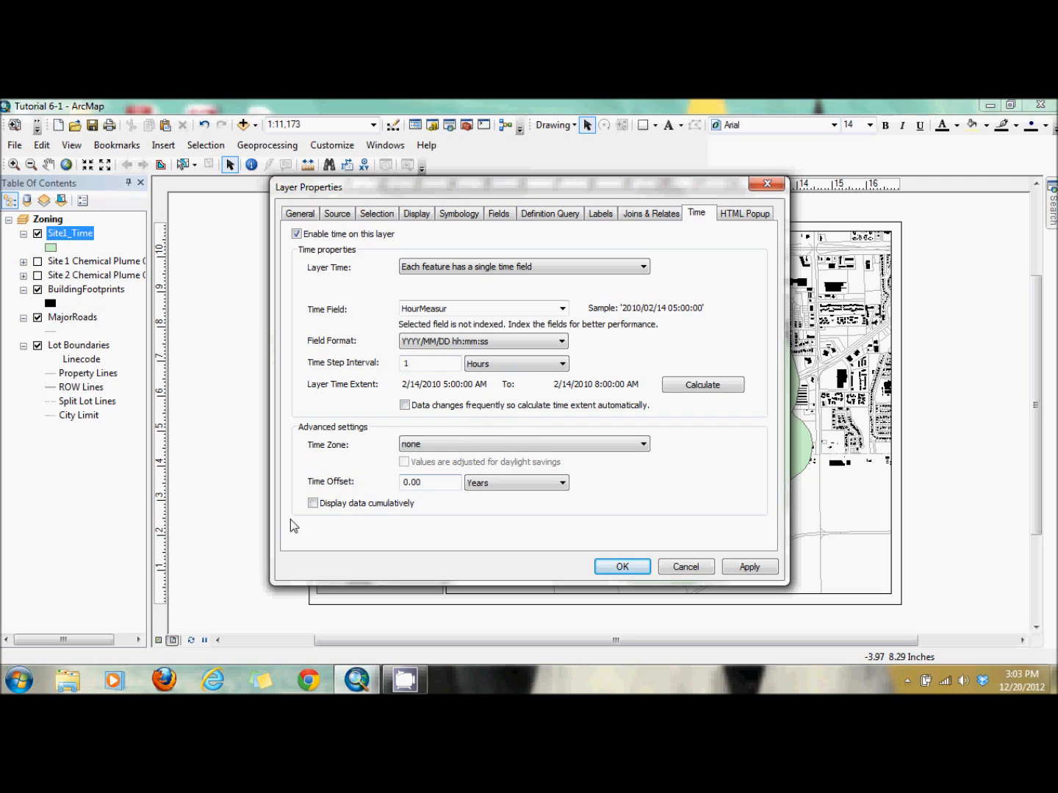
{"action": "left_click", "coordinate": [313, 503]}
{"action": "left_click", "coordinate": [623, 567]}
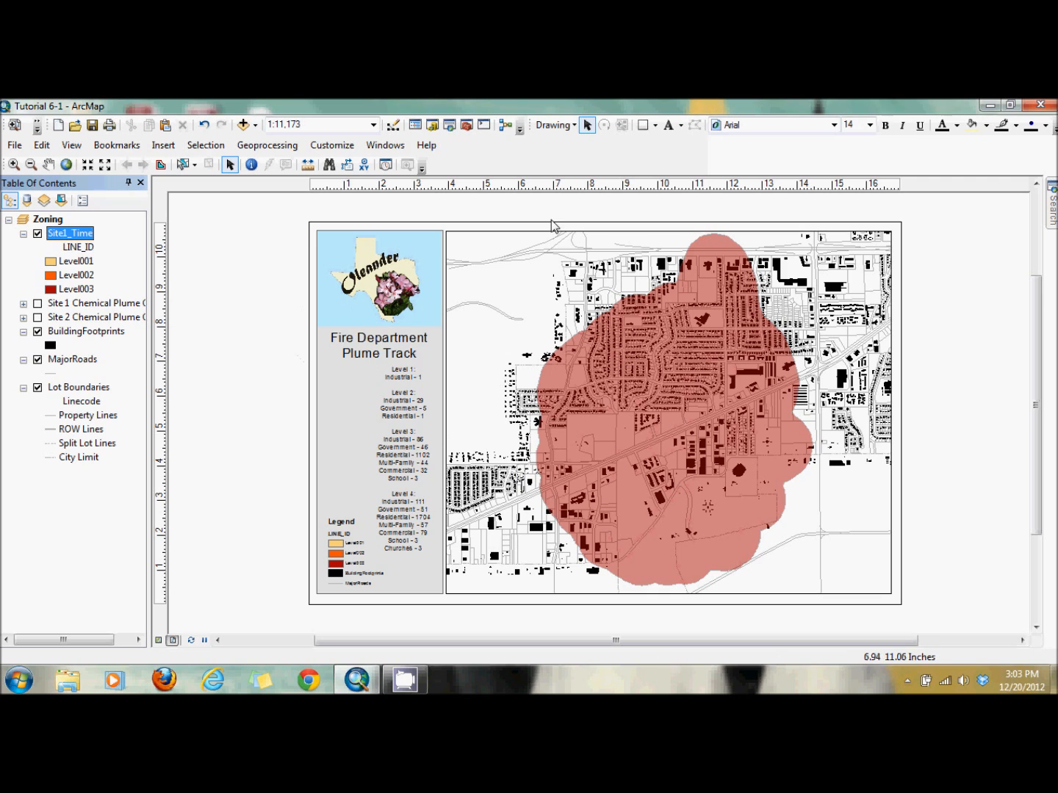
- Open the time slider options and restrict the full time extent to Site1_Time
{"action": "left_click", "coordinate": [385, 166]}
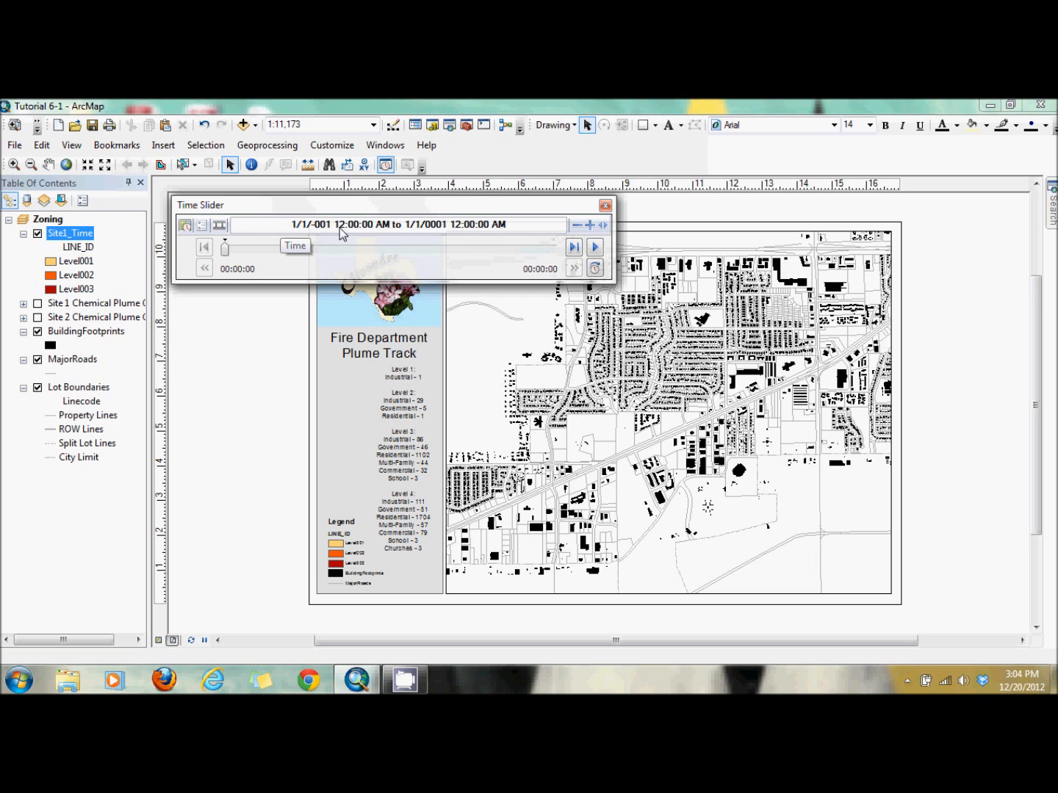
{"action": "left_click", "coordinate": [202, 229]}
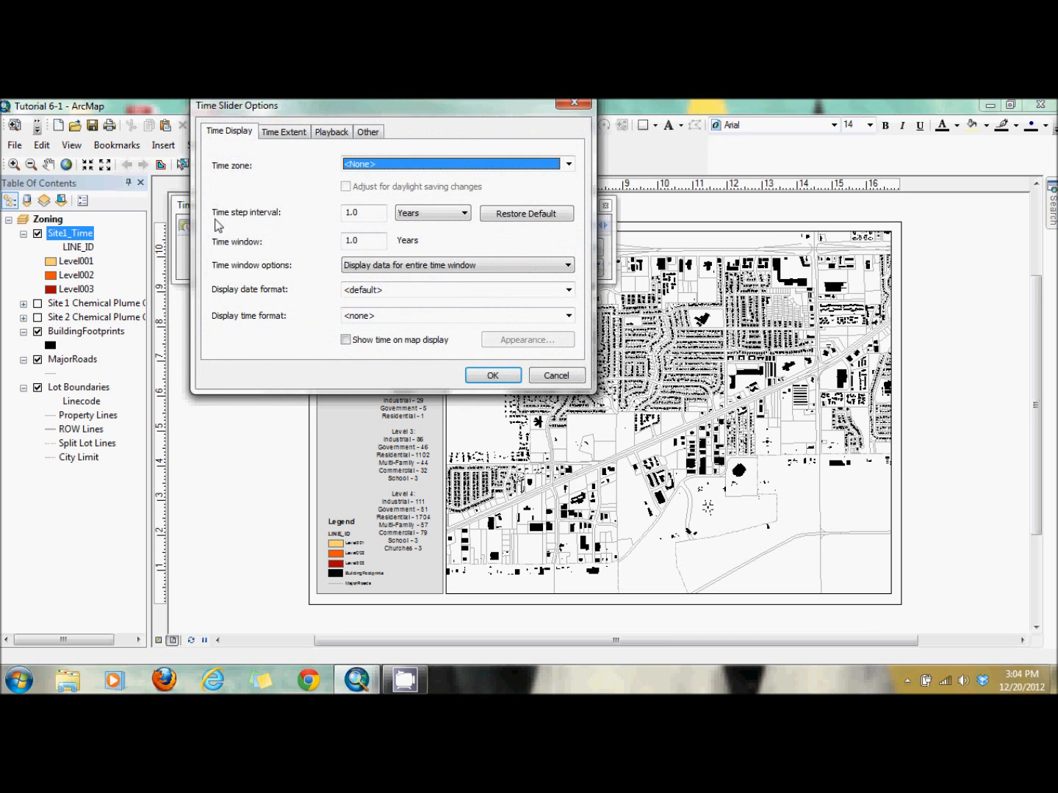
{"action": "left_click", "coordinate": [291, 130]}
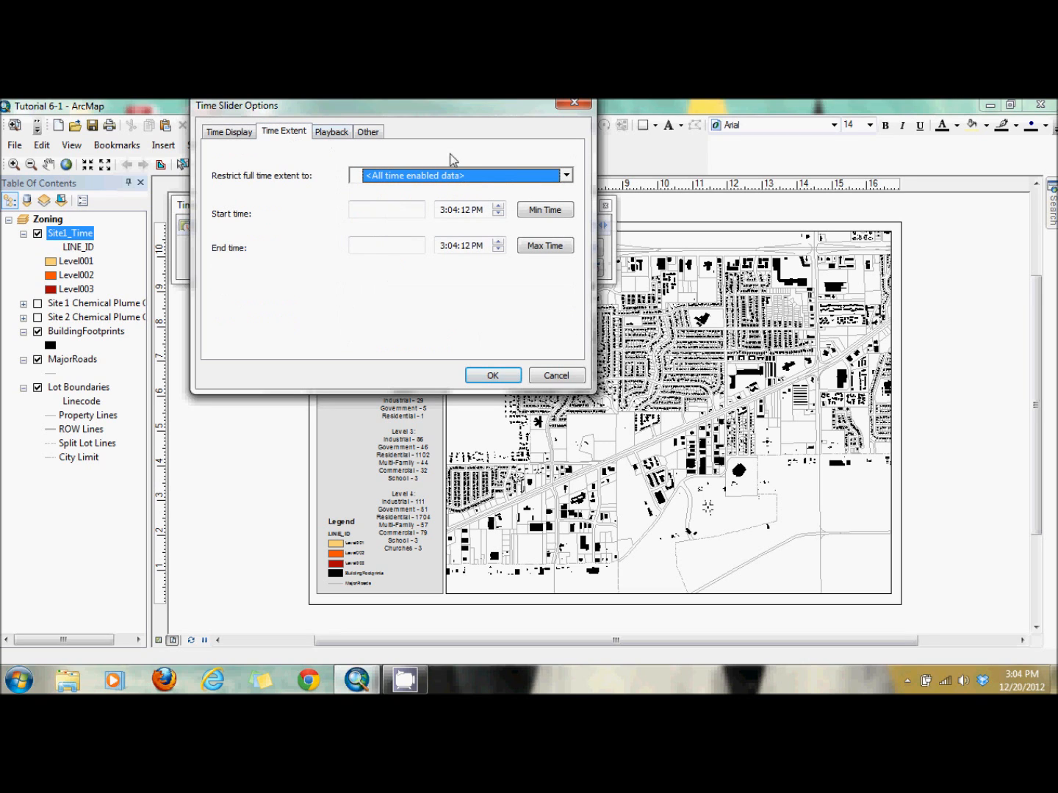
{"action": "left_click", "coordinate": [503, 176]}
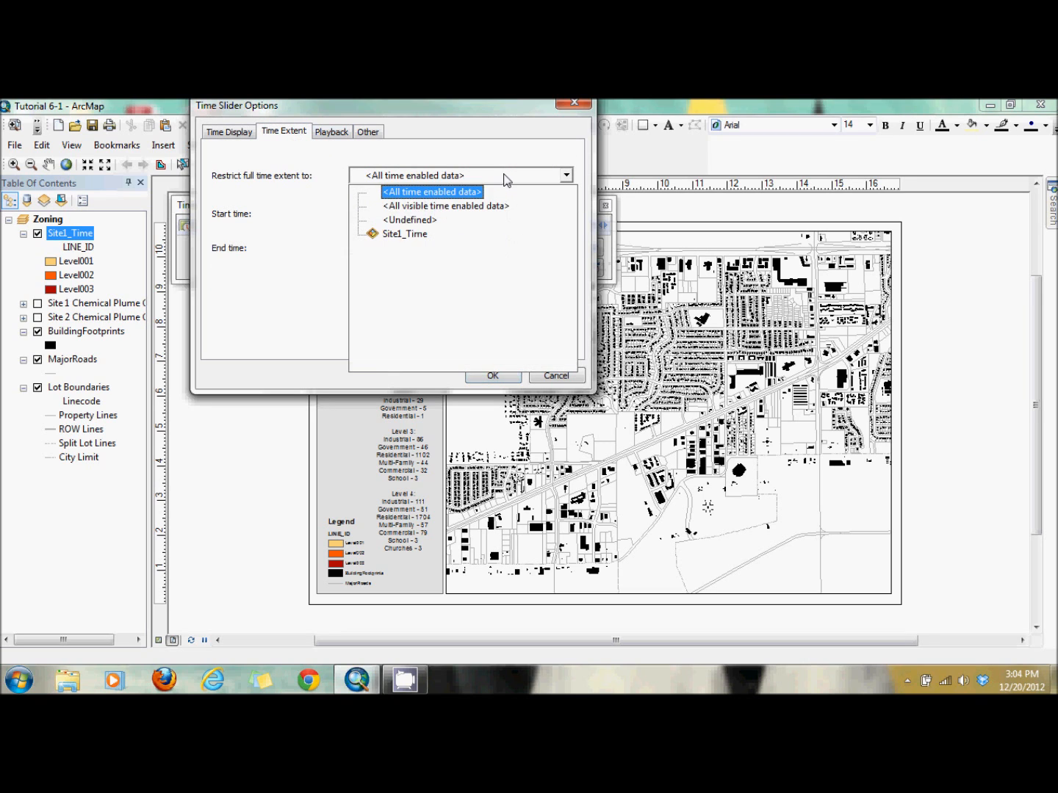
{"action": "left_click", "coordinate": [453, 242]}
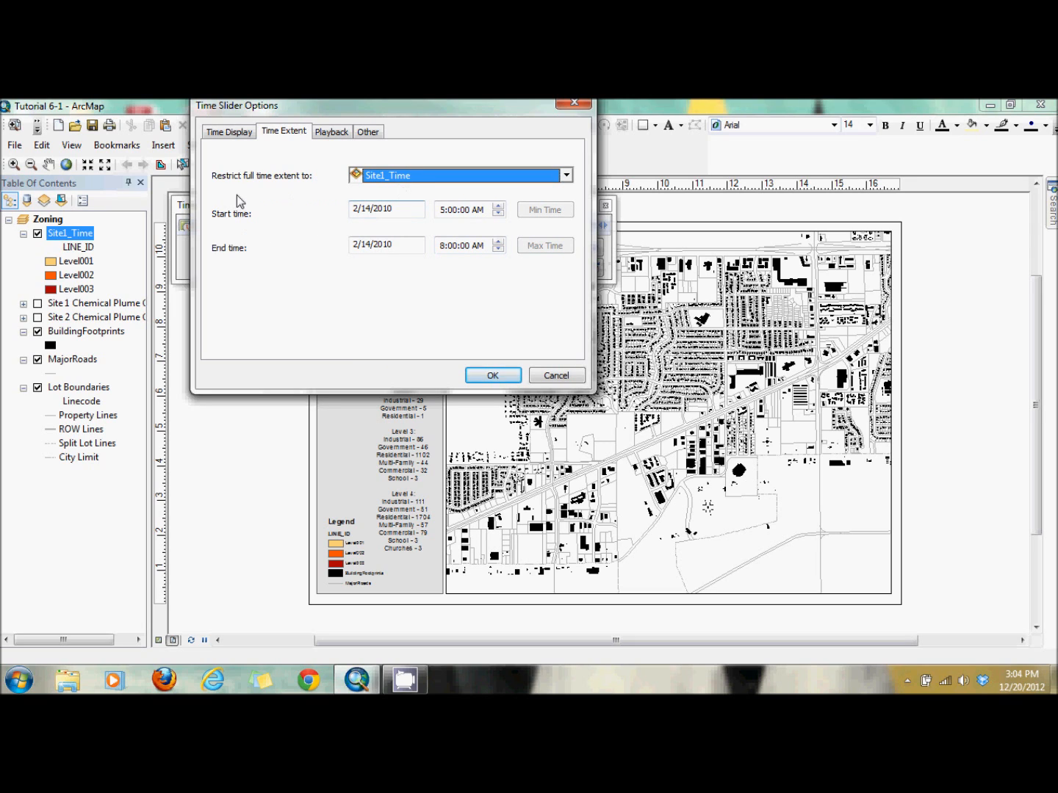
- Set the time slider's time step interval to 1.0 hours and accept the options
{"action": "left_click", "coordinate": [235, 133]}
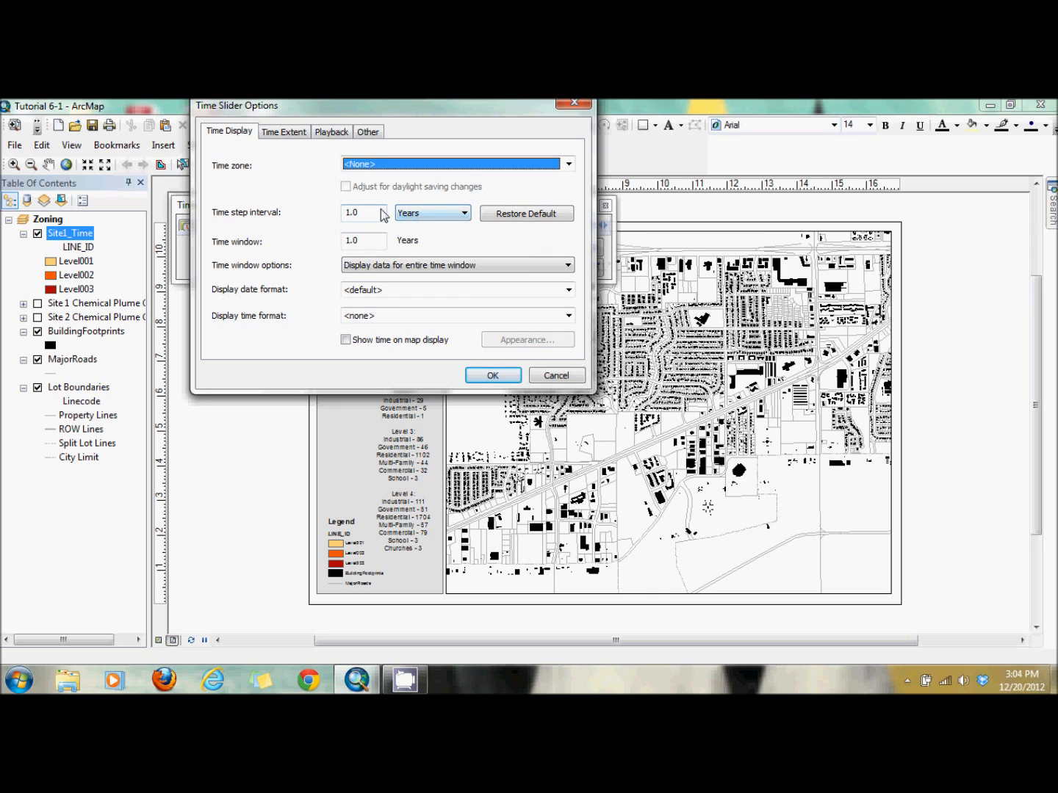
{"action": "left_click", "coordinate": [427, 220]}
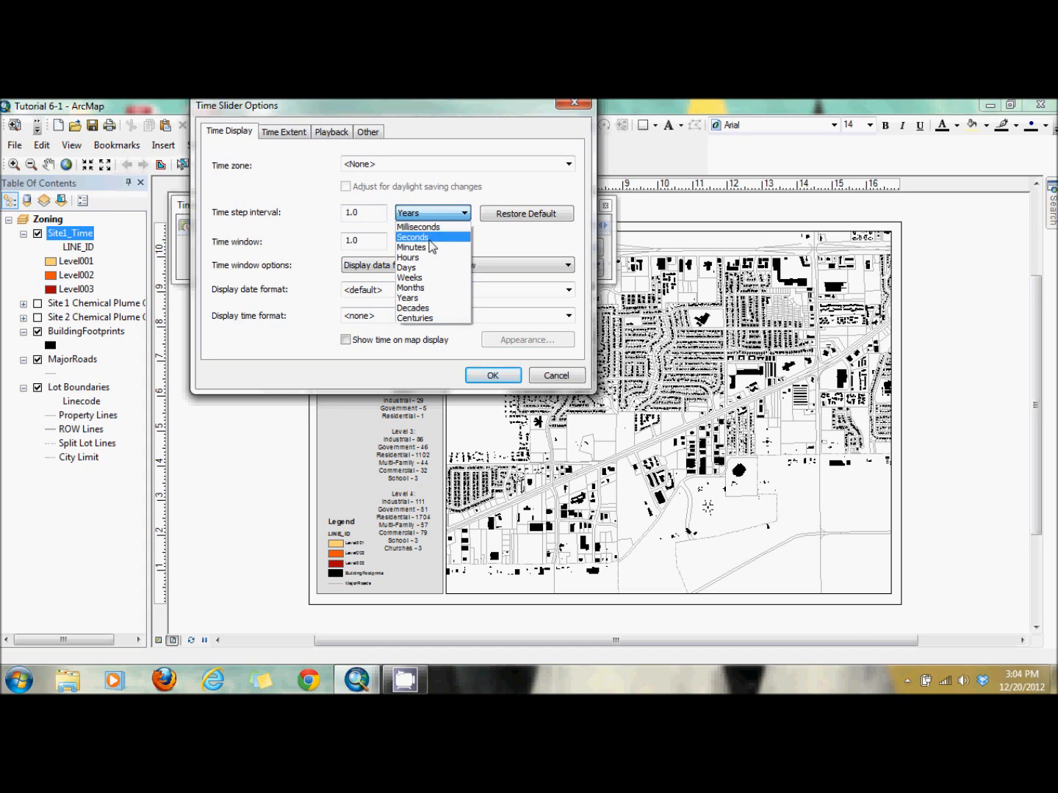
{"action": "left_click", "coordinate": [433, 258]}
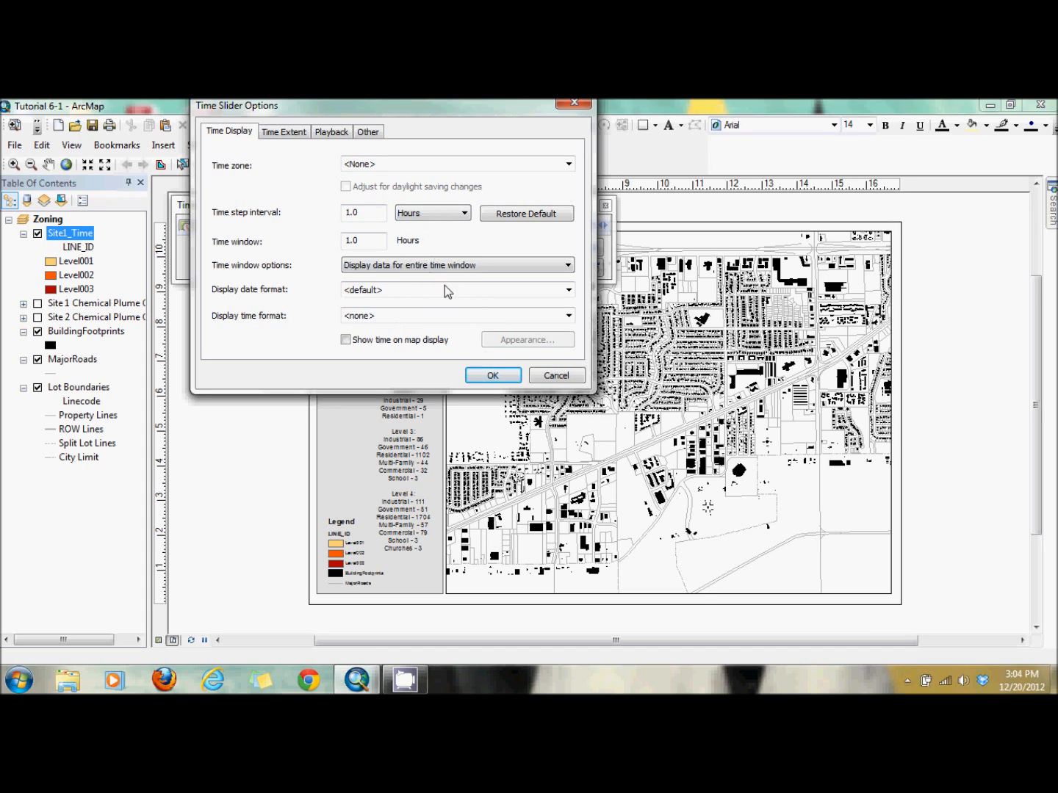
{"action": "left_click", "coordinate": [491, 376]}
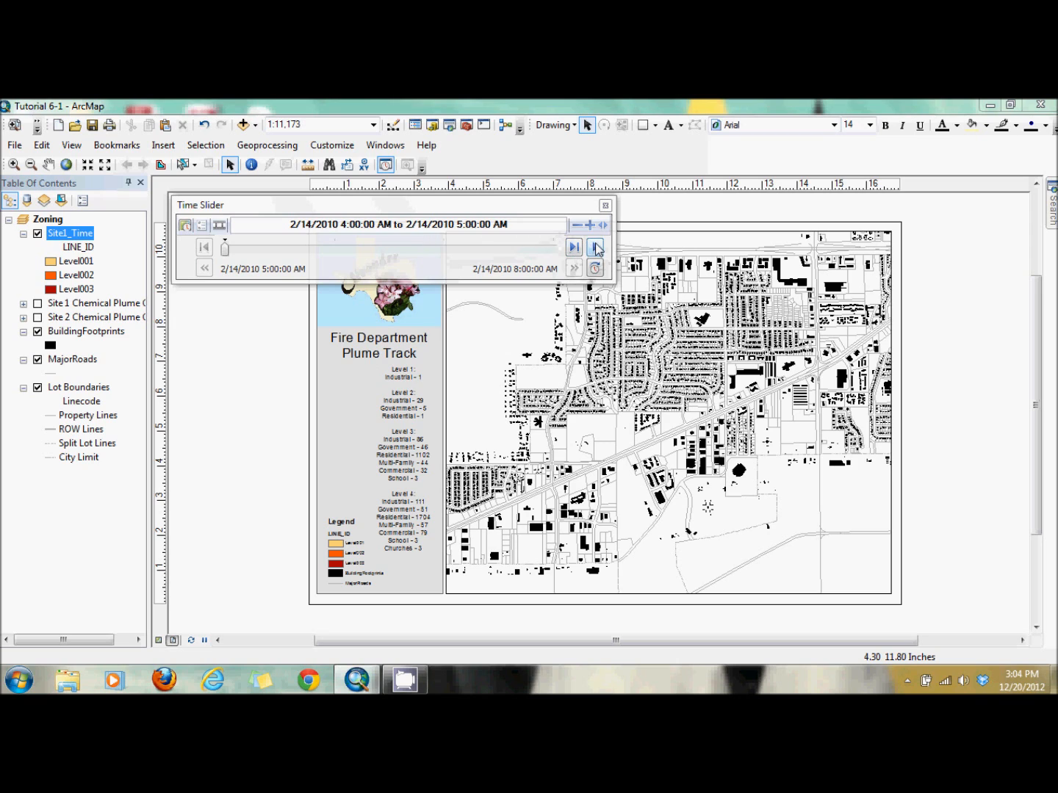
- Play the Site1_Time plume animation with the time slider, and replay it from the start
{"action": "left_click", "coordinate": [596, 248]}
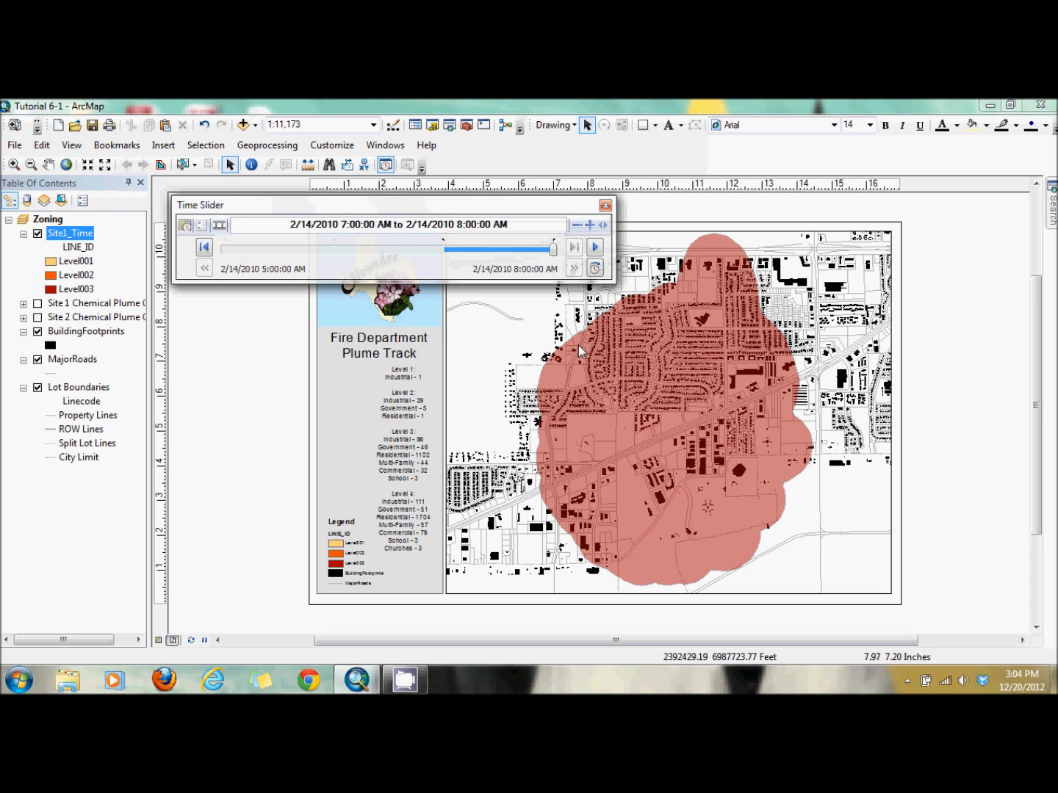
{"action": "left_click", "coordinate": [596, 248]}
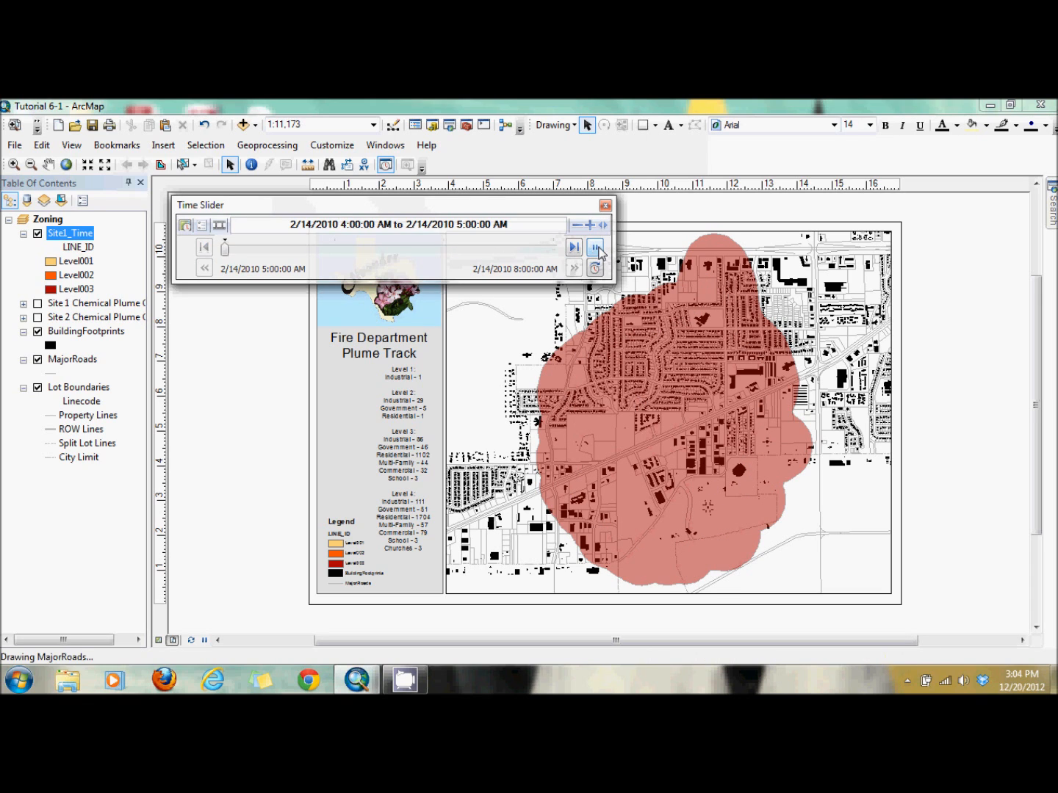